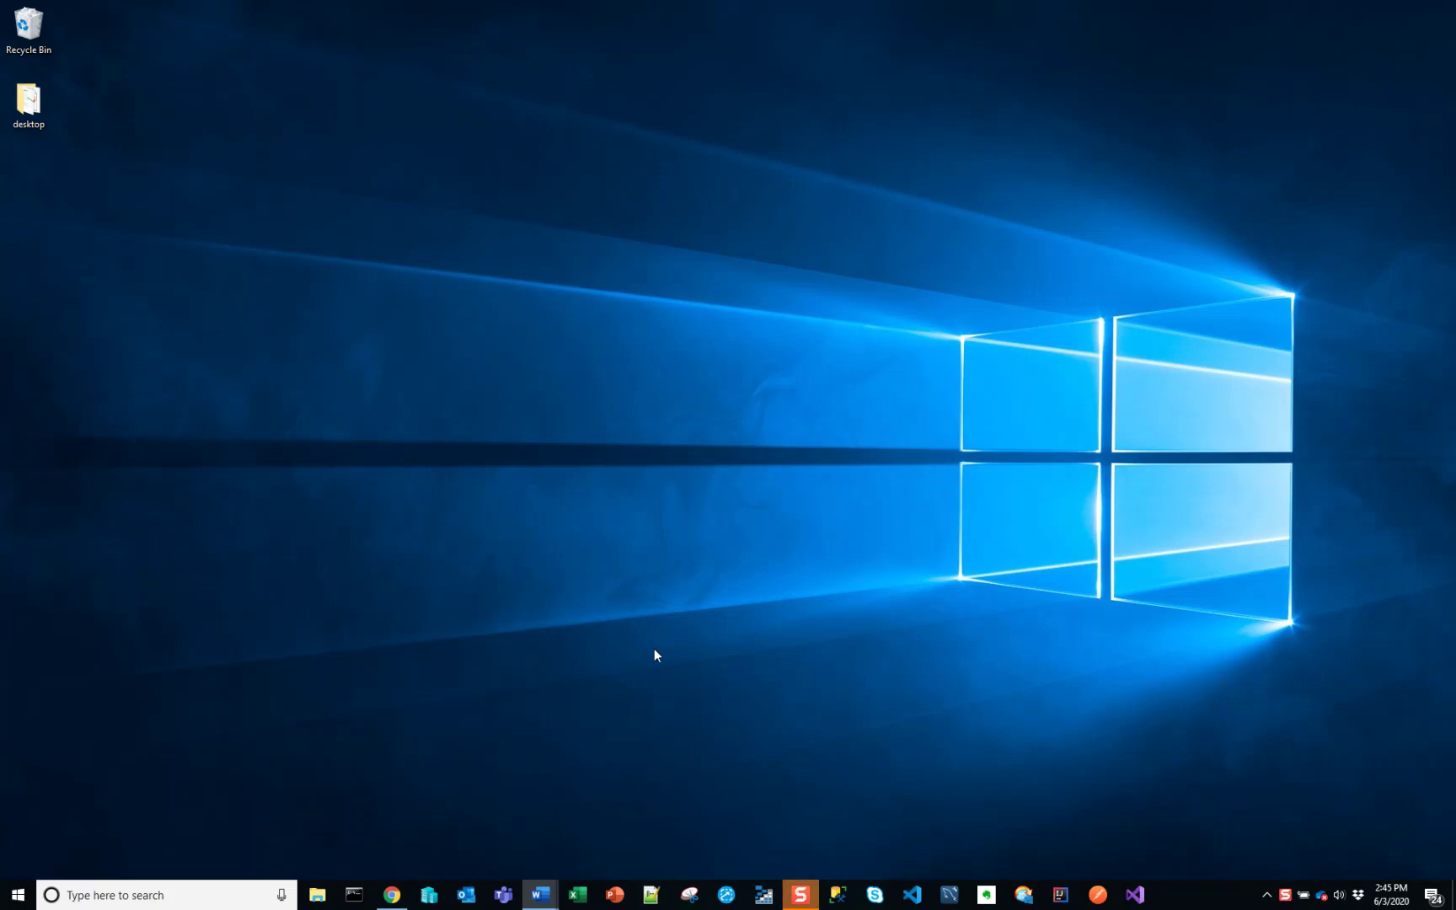
- Switch to the OUTPUT-cbfe84.docx invoice sample window in Word
{"action": "key", "text": "alt+Tab"}
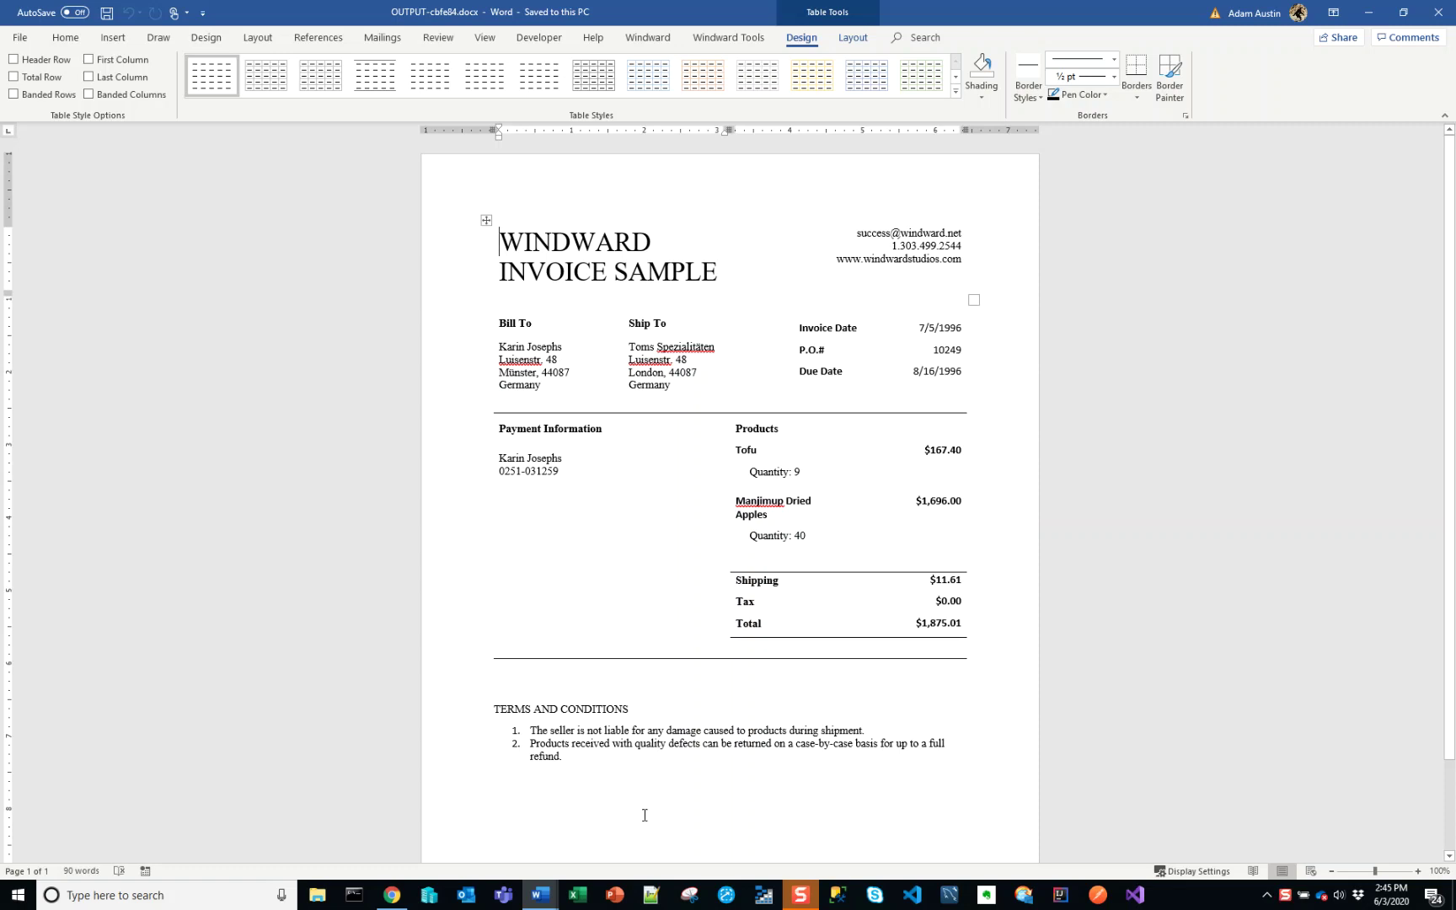
{"action": "scroll", "coordinate": [644, 815], "scroll_direction": "down", "scroll_amount": 1}
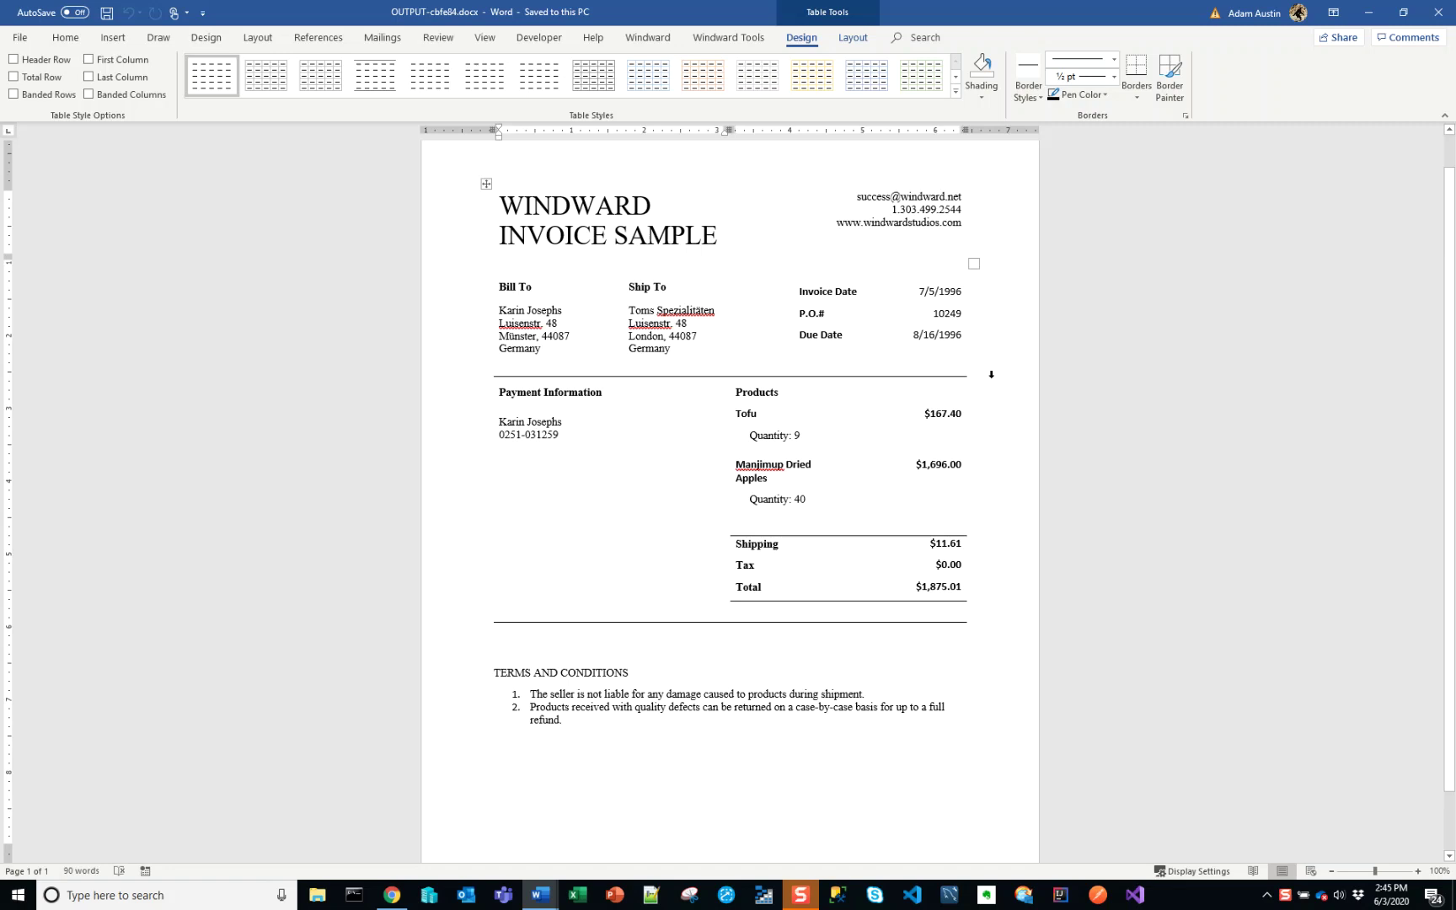
{"action": "scroll", "coordinate": [991, 374], "scroll_direction": "up", "scroll_amount": 1}
{"action": "scroll", "coordinate": [992, 379], "scroll_direction": "down", "scroll_amount": 2}
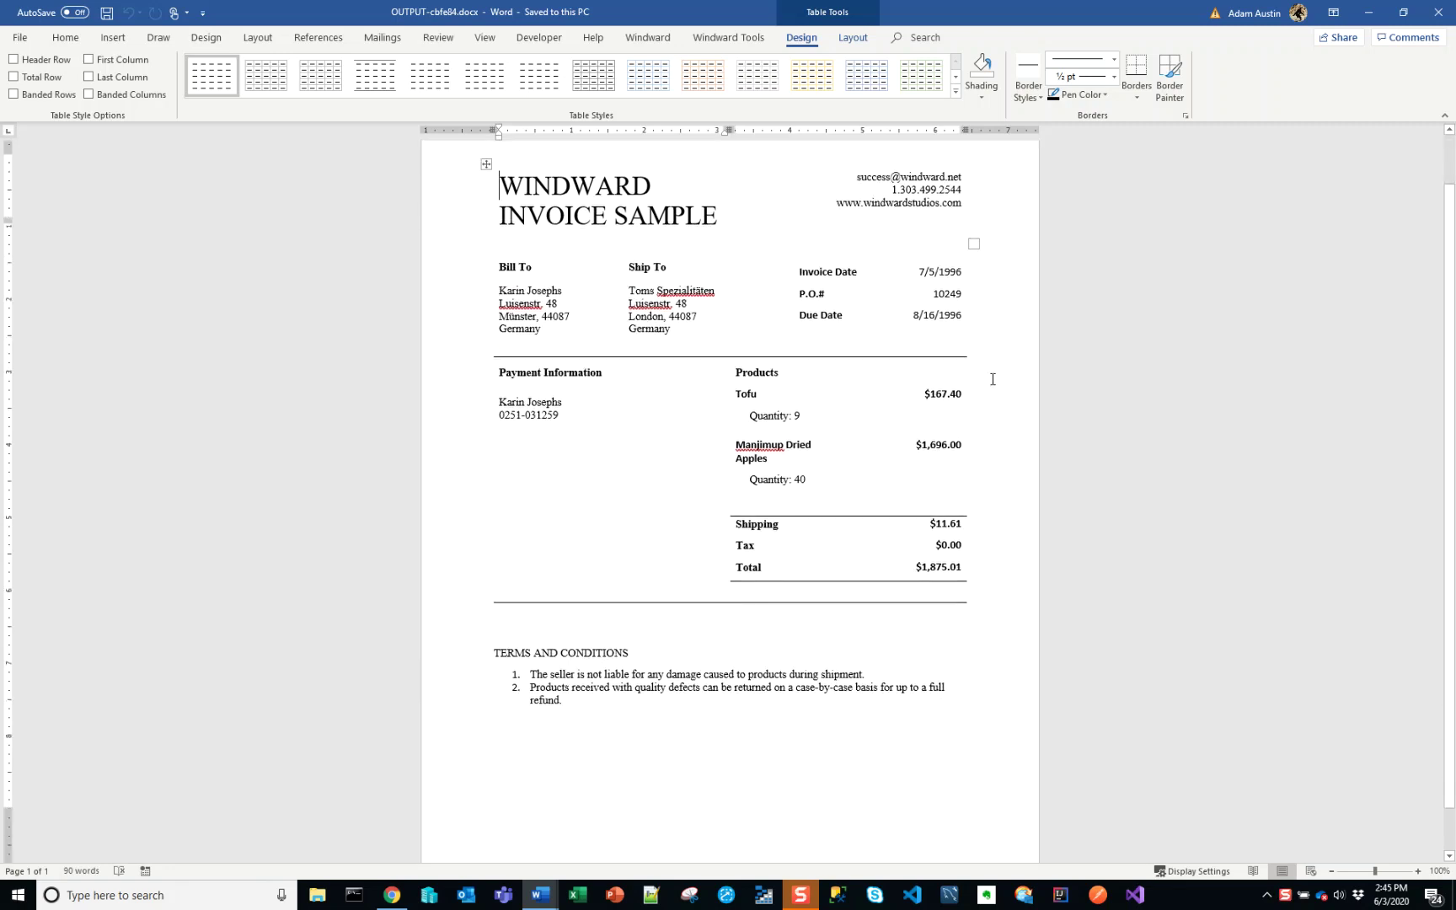
{"action": "scroll", "coordinate": [992, 379], "scroll_direction": "up", "scroll_amount": 1}
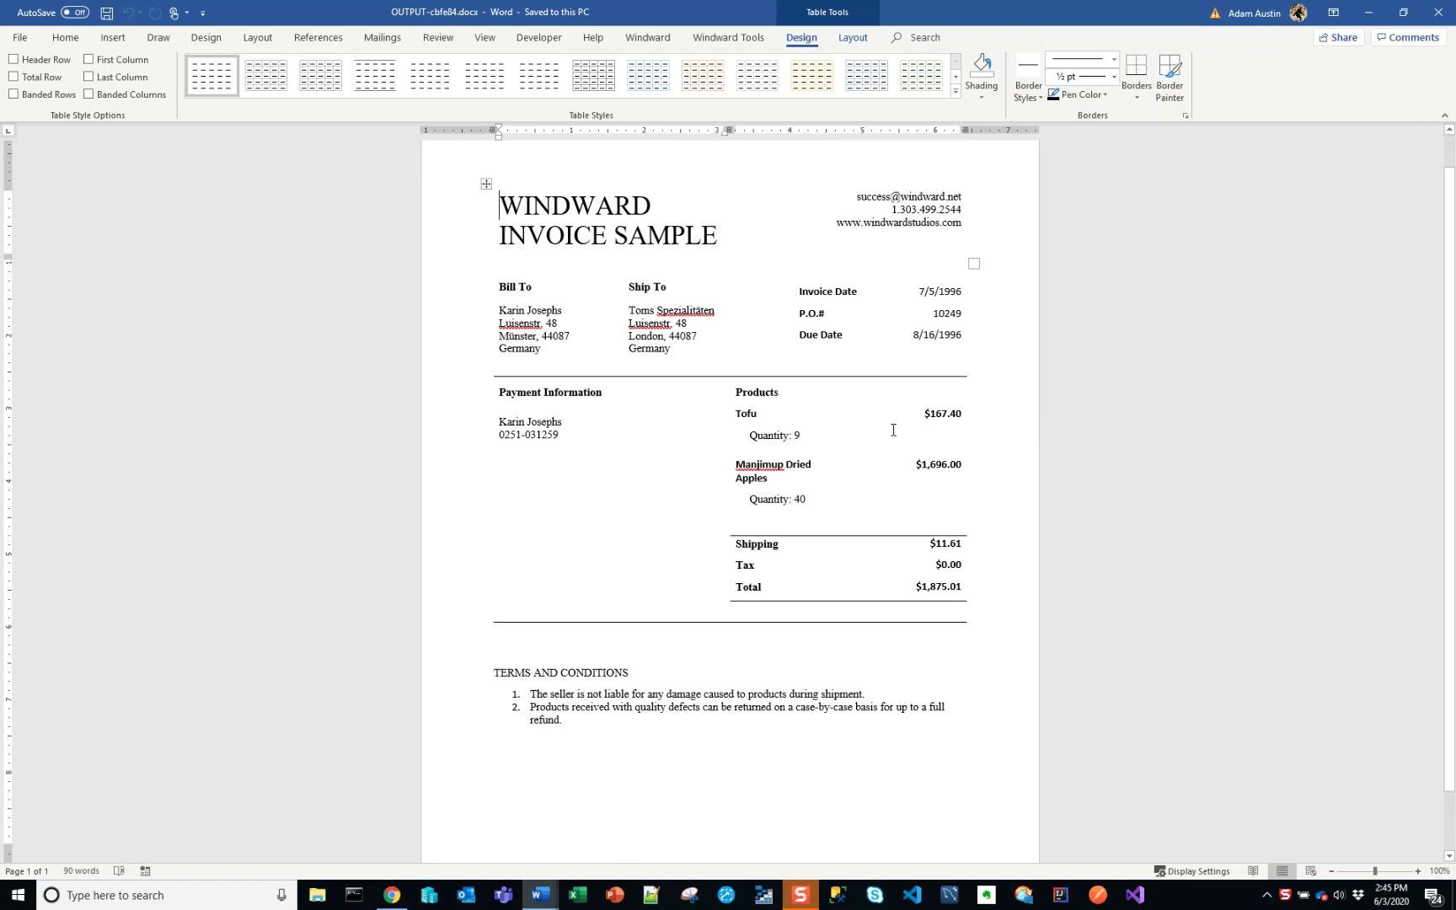
- Minimize Word and bring the Windward documentation browser forward, maximized
{"action": "left_click", "coordinate": [1366, 14]}
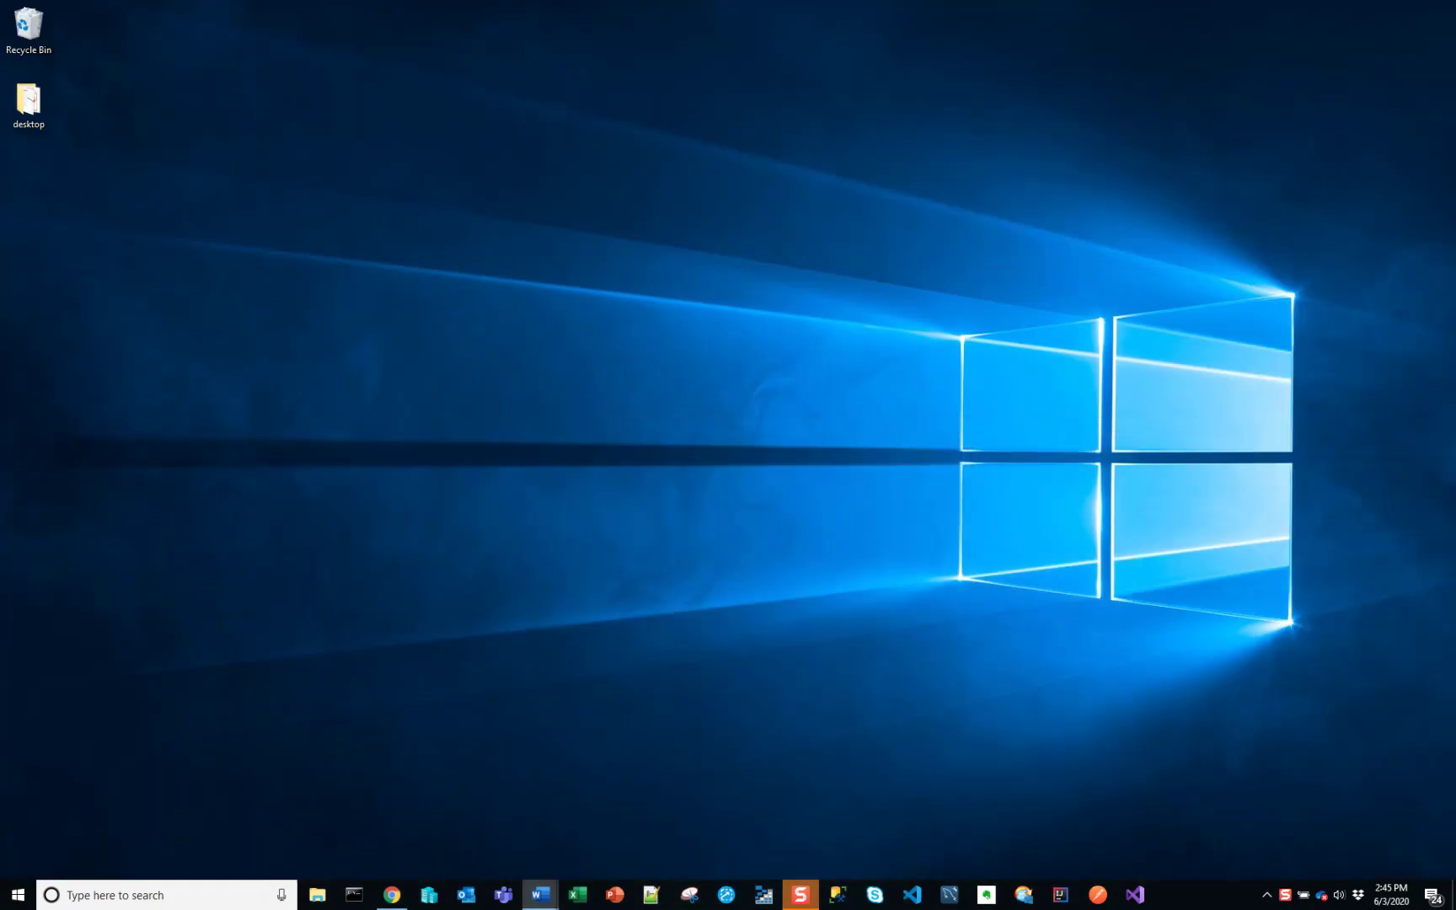
{"action": "key", "text": "alt+Tab"}
{"action": "left_click_drag", "start_coordinate": [1081, 268], "coordinate": [709, 2]}
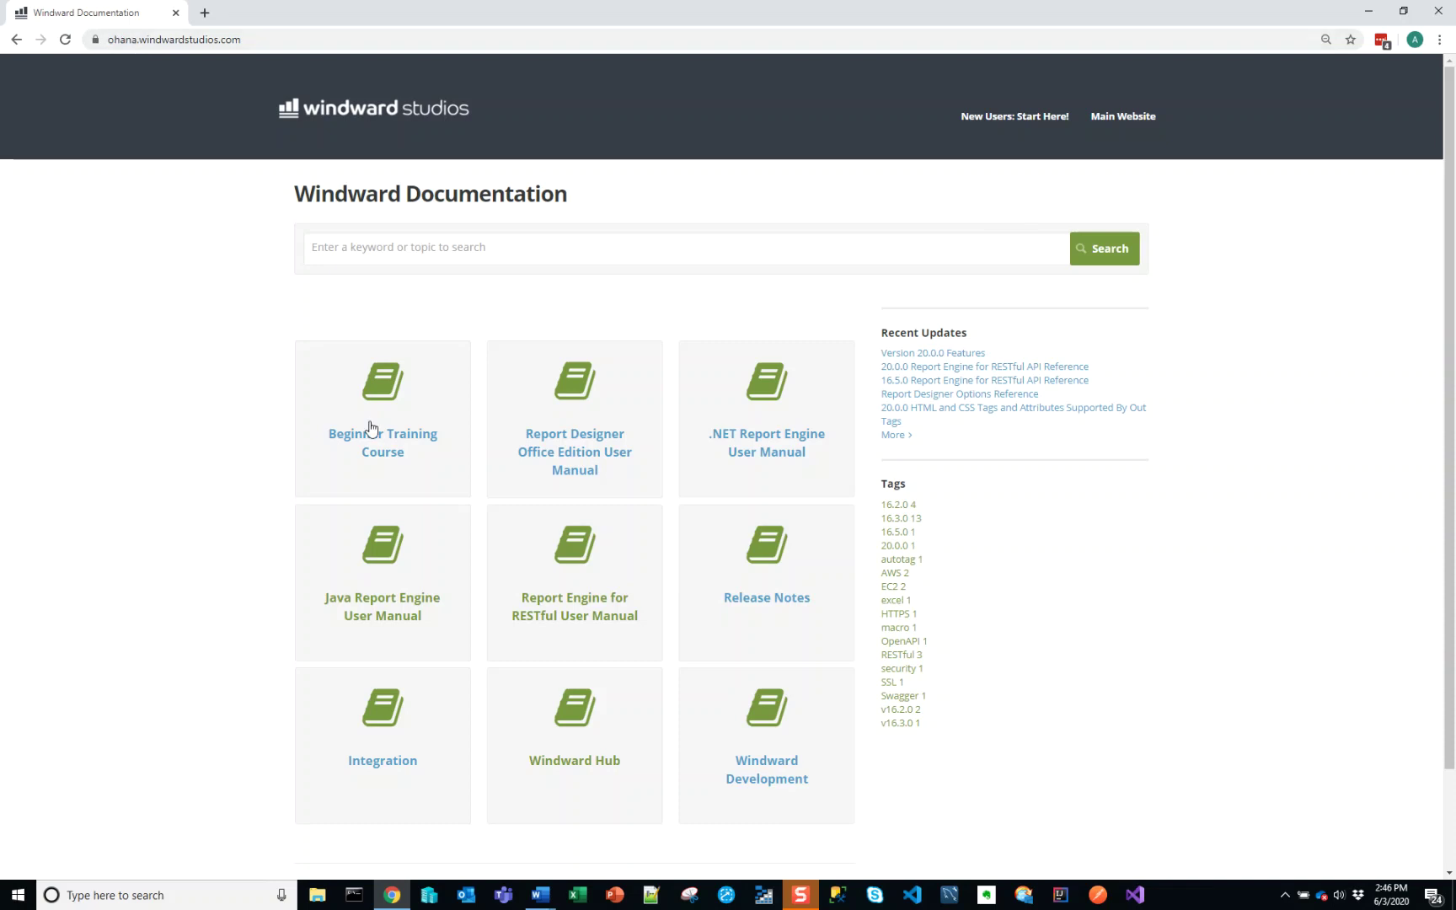
- Open the 'Creating a Template in Word with SQL Data' guide via New Users: Start Here!, Word Template, SQL Datasource, and read it
{"action": "left_click", "coordinate": [993, 125]}
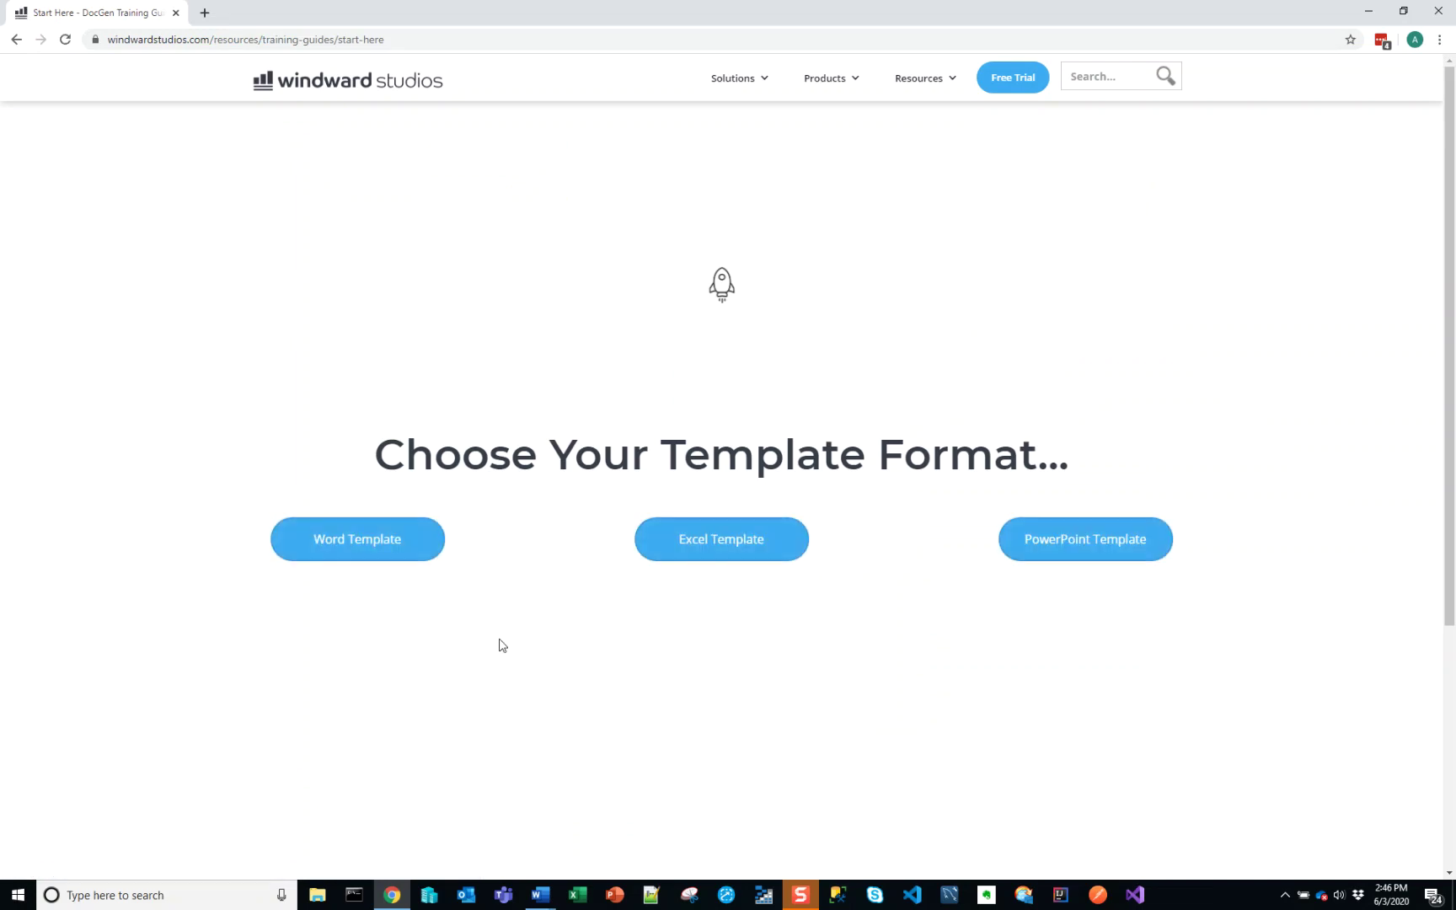
{"action": "left_click", "coordinate": [420, 563]}
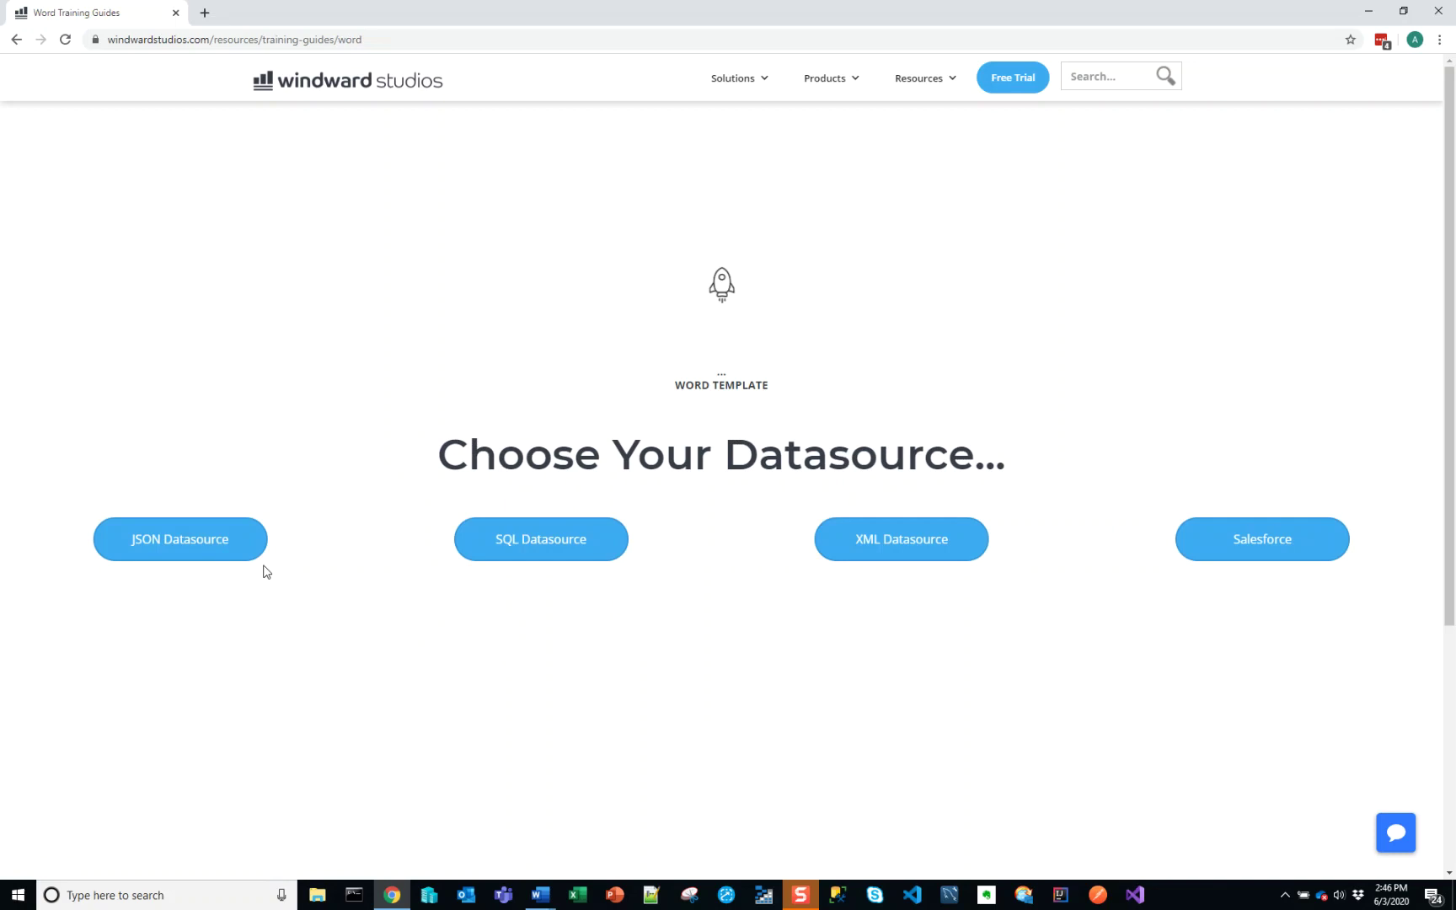
{"action": "left_click", "coordinate": [587, 556]}
{"action": "scroll", "coordinate": [580, 573], "scroll_direction": "down", "scroll_amount": 14}
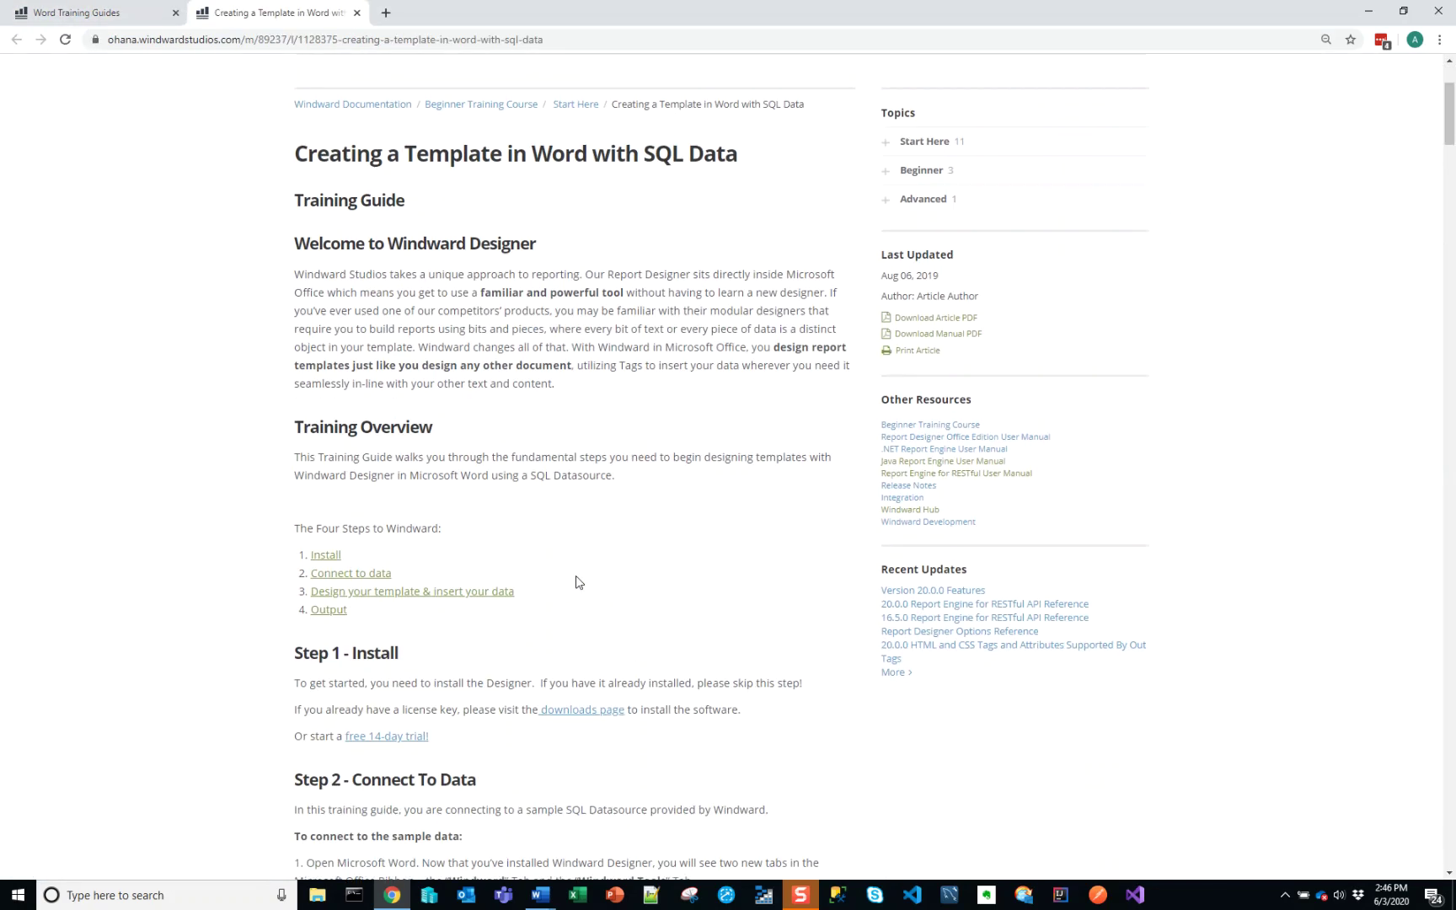
{"action": "scroll", "coordinate": [577, 581], "scroll_direction": "down", "scroll_amount": 10}
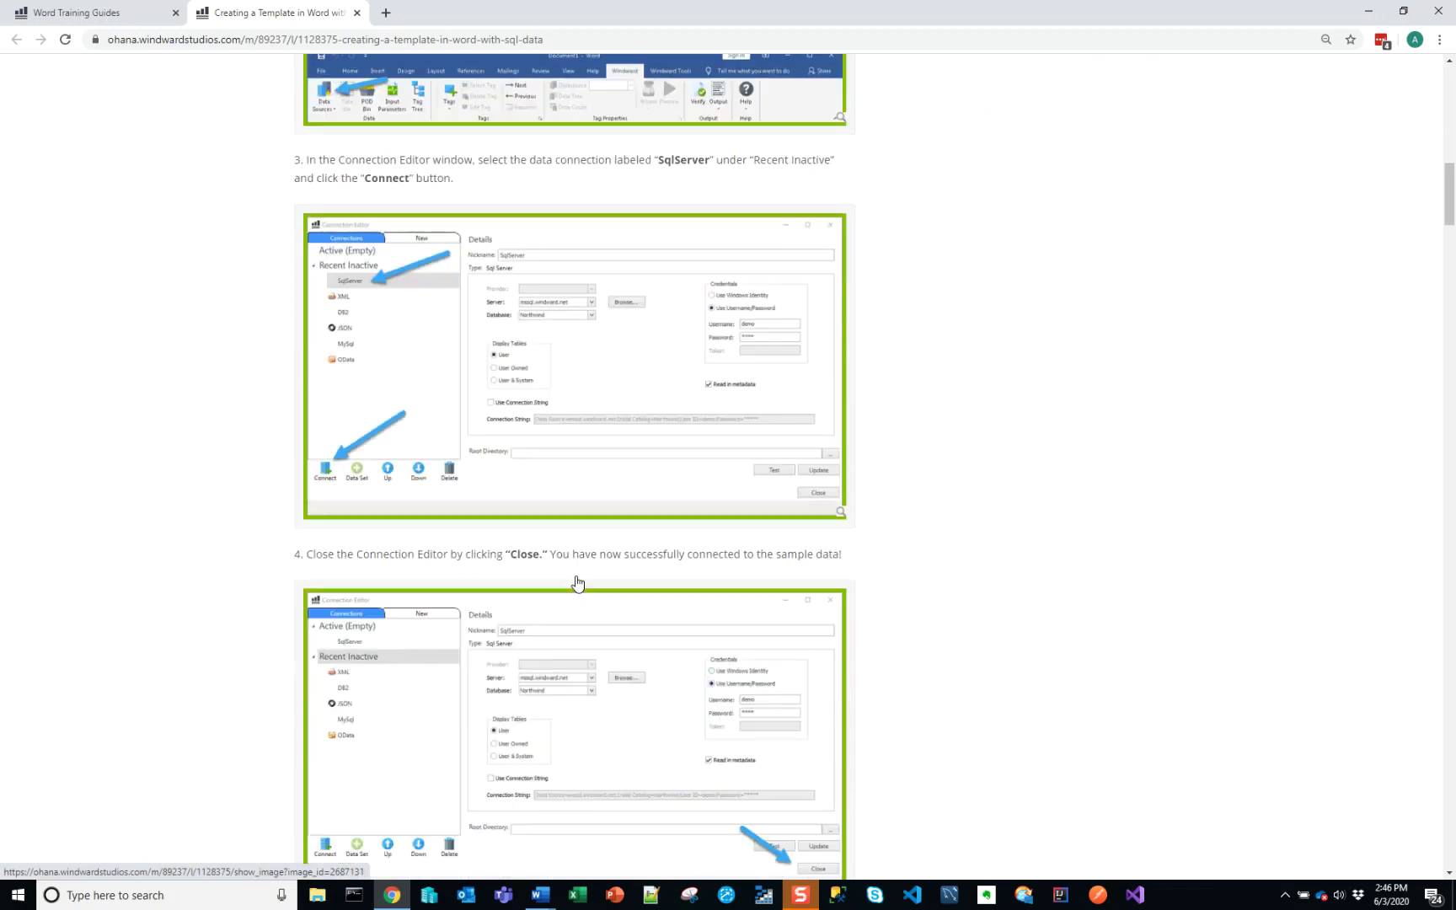
{"action": "scroll", "coordinate": [577, 582], "scroll_direction": "down", "scroll_amount": 1}
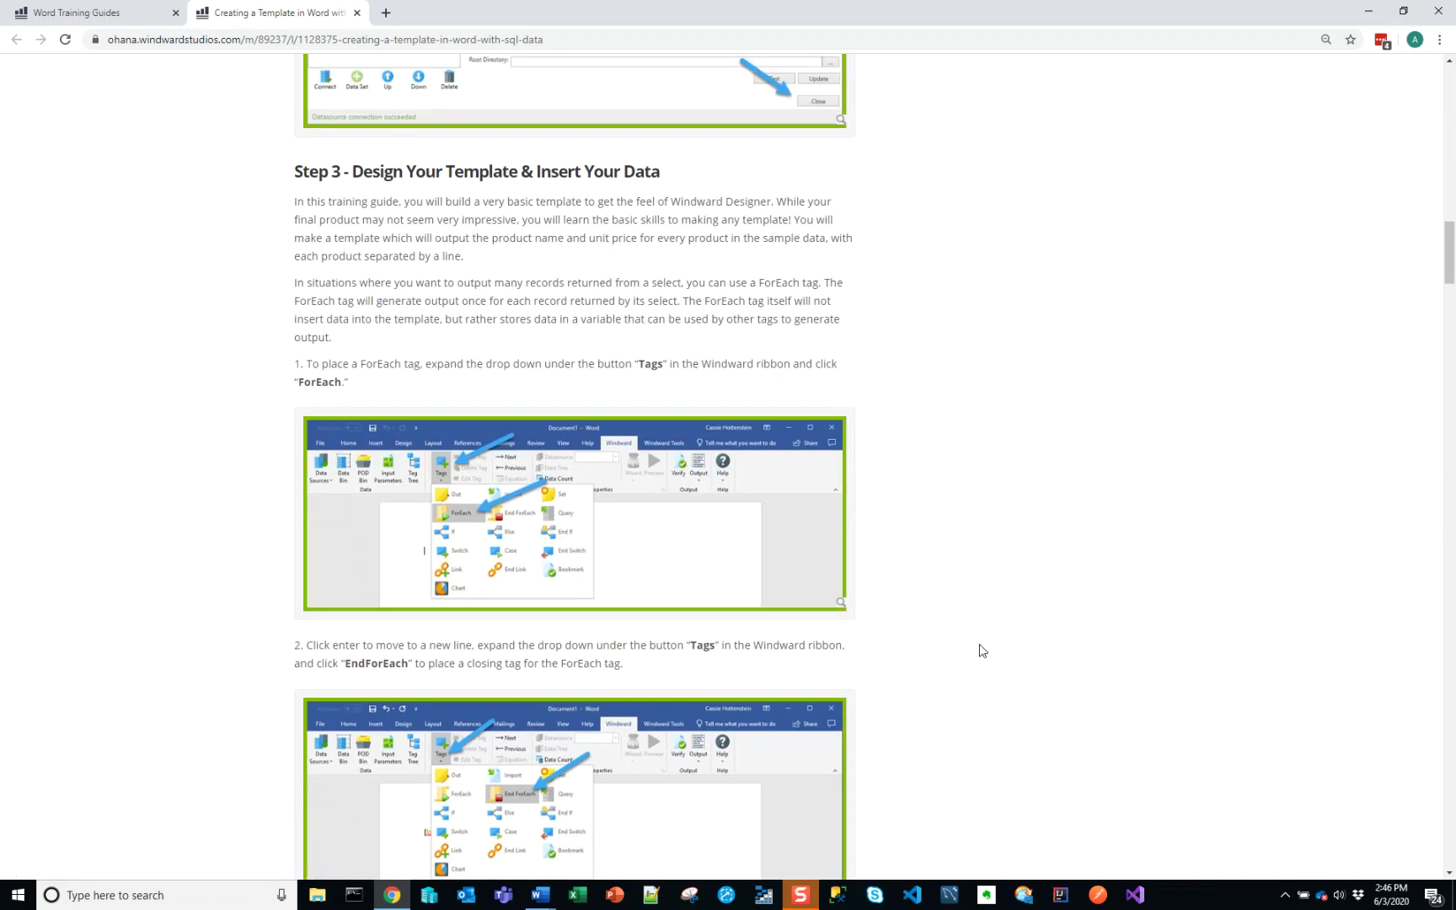
{"action": "scroll", "coordinate": [982, 661], "scroll_direction": "up", "scroll_amount": 14}
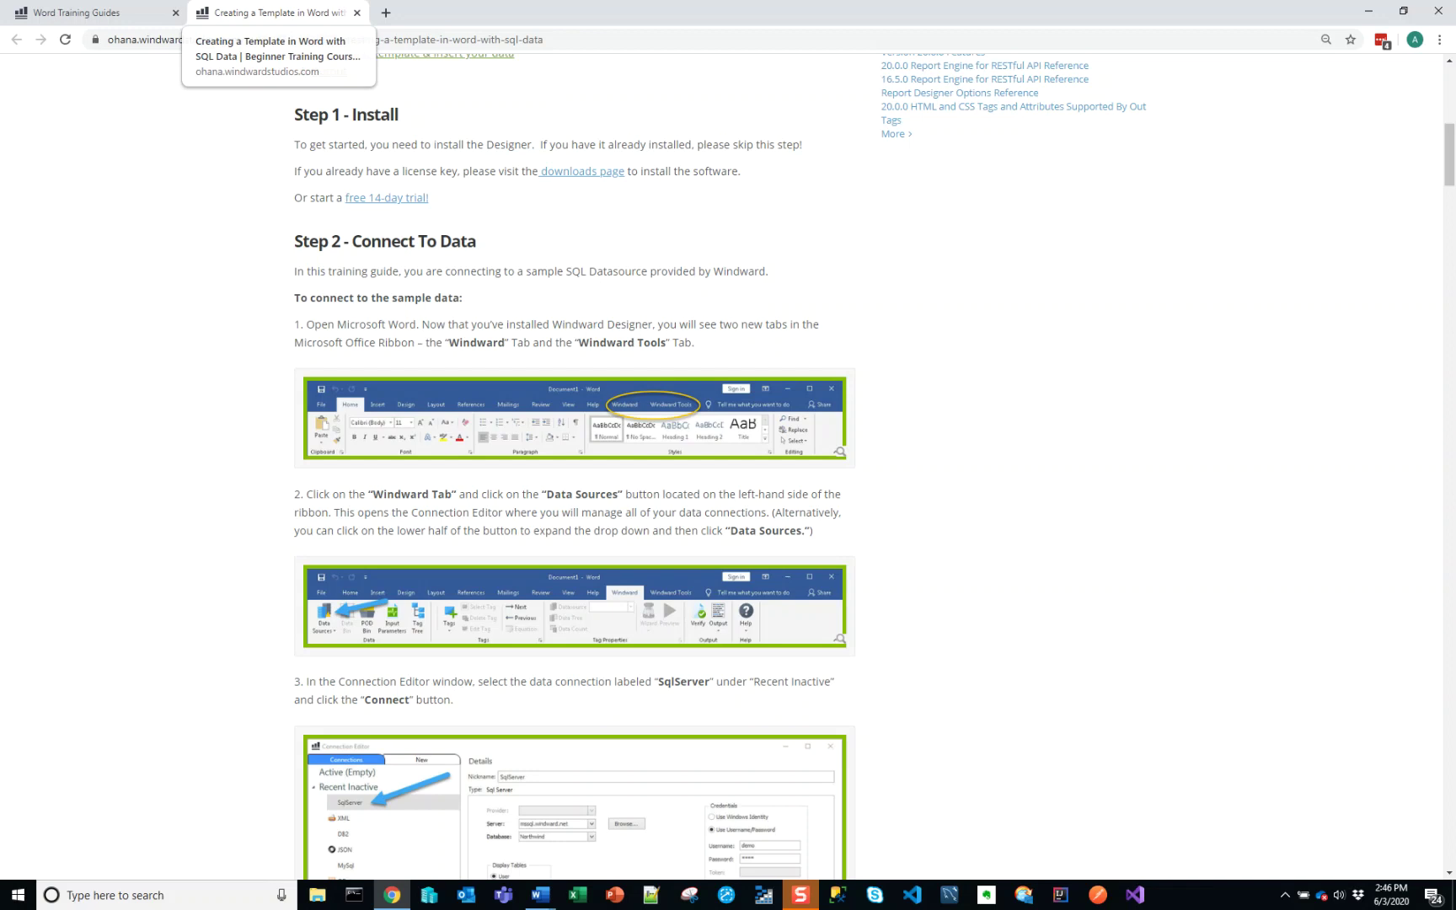
{"action": "scroll", "coordinate": [848, 295], "scroll_direction": "up", "scroll_amount": 8}
{"action": "scroll", "coordinate": [848, 299], "scroll_direction": "up", "scroll_amount": 1}
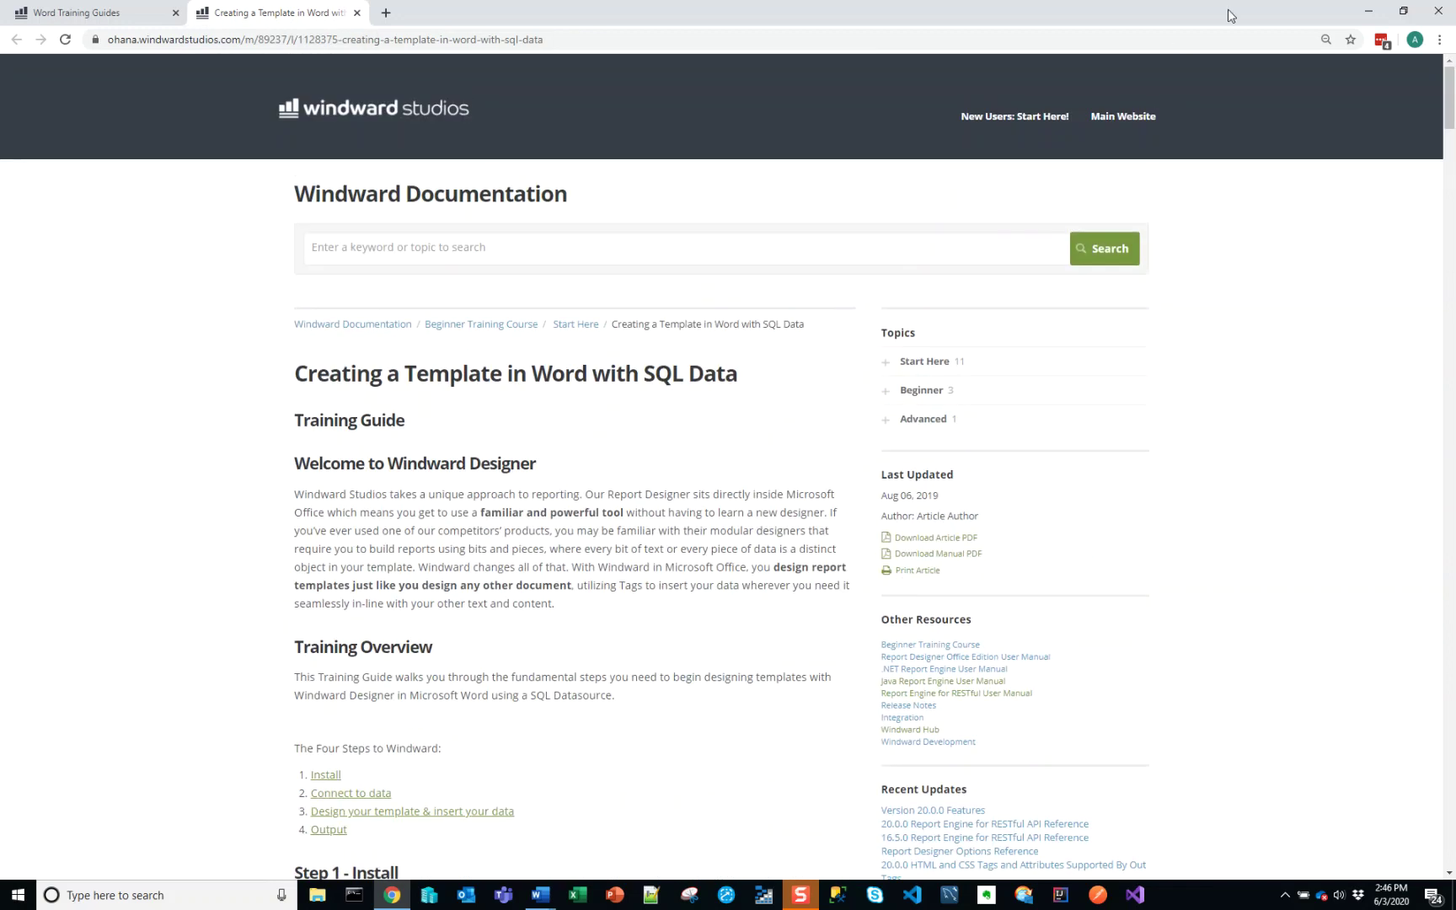
{"action": "left_click", "coordinate": [1365, 7]}
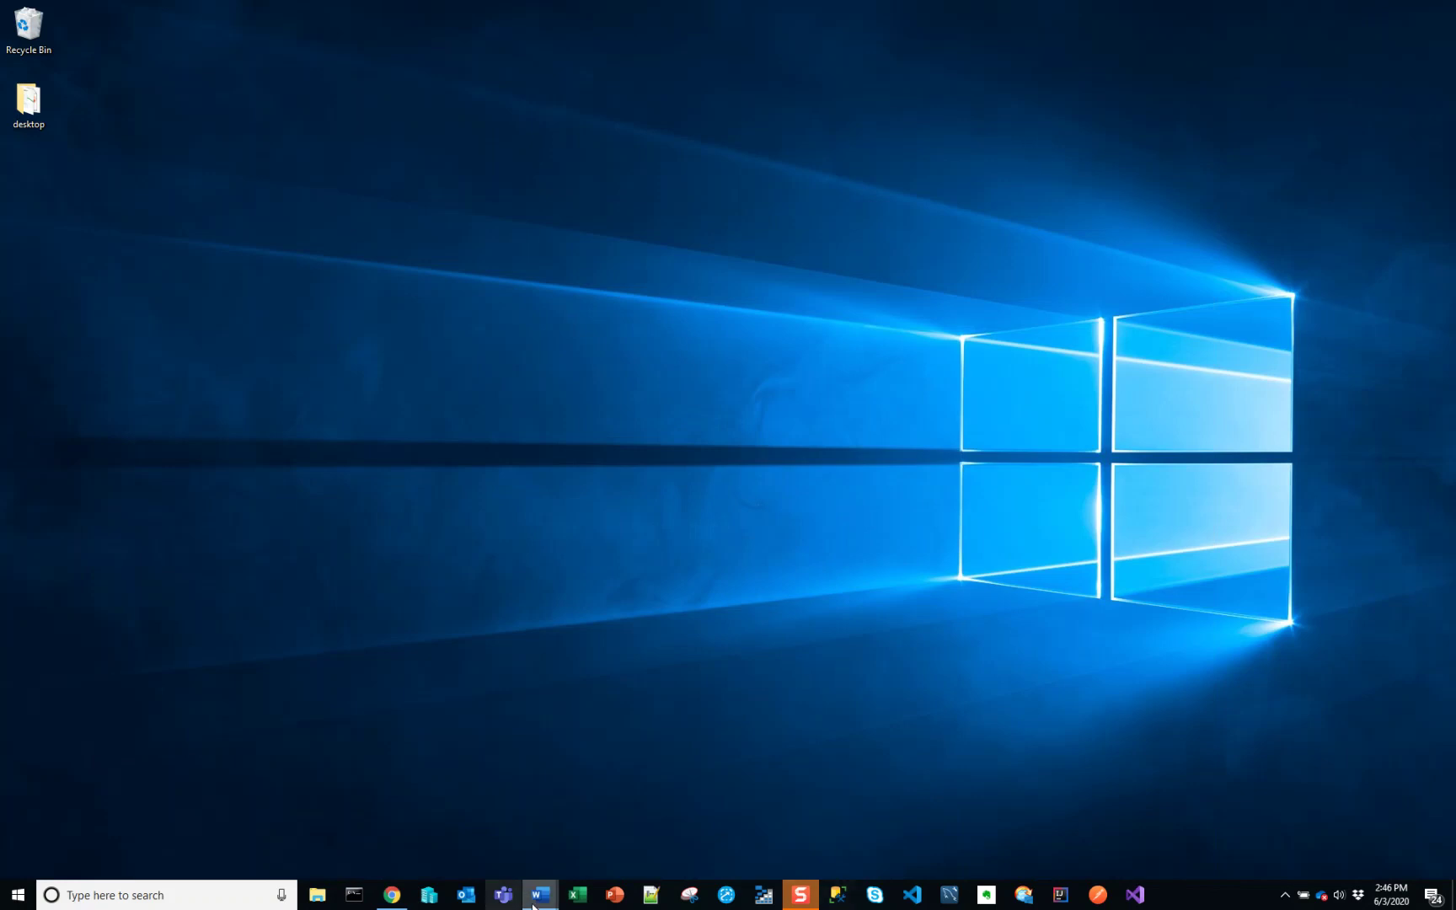
{"action": "mouse_move", "coordinate": [543, 898]}
{"action": "left_click", "coordinate": [709, 826]}
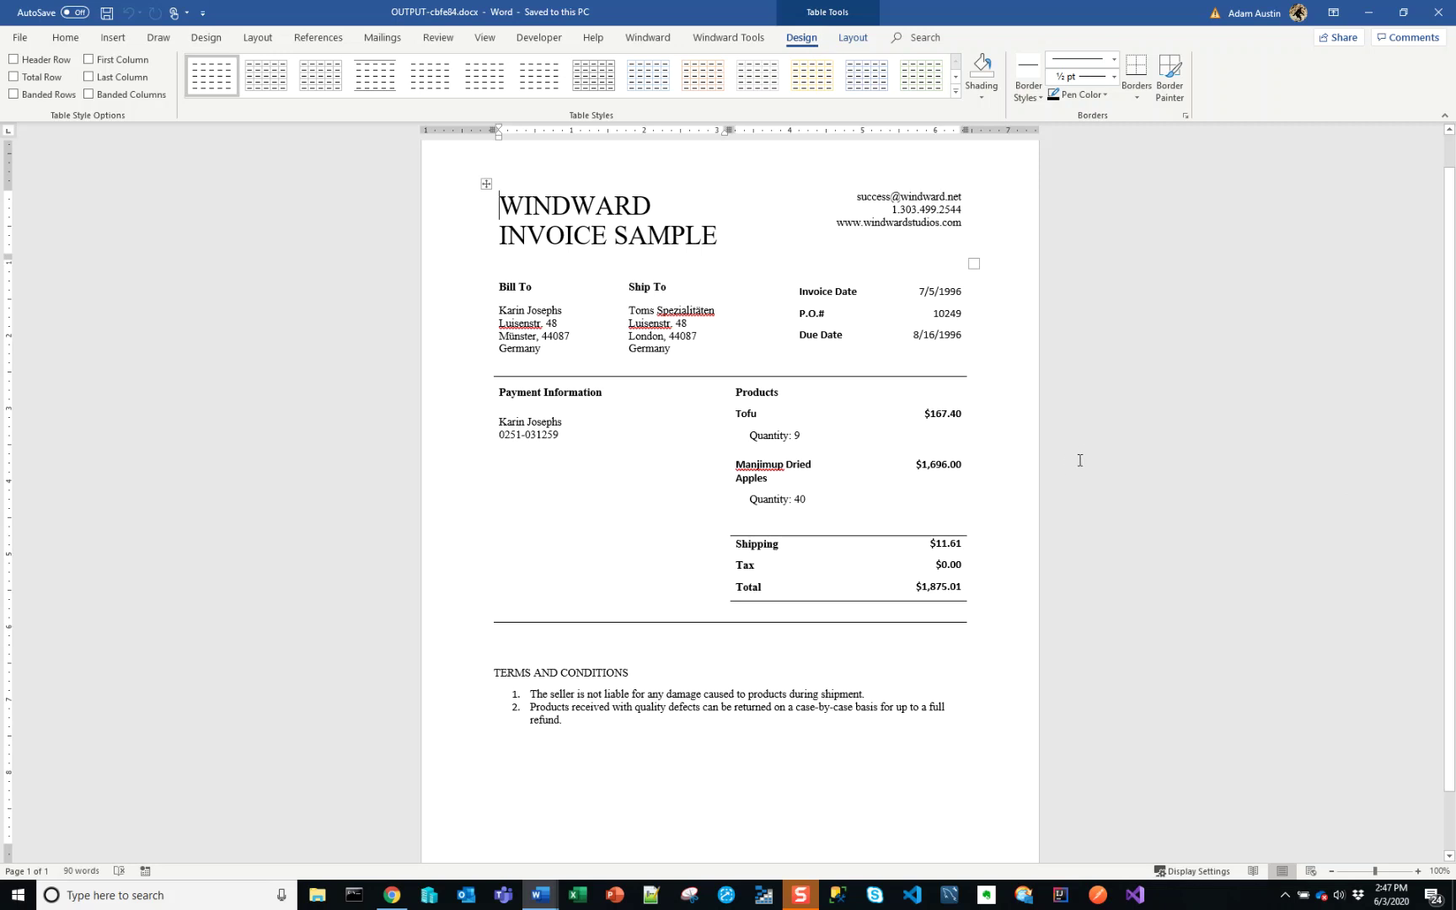
{"action": "left_click", "coordinate": [1368, 13]}
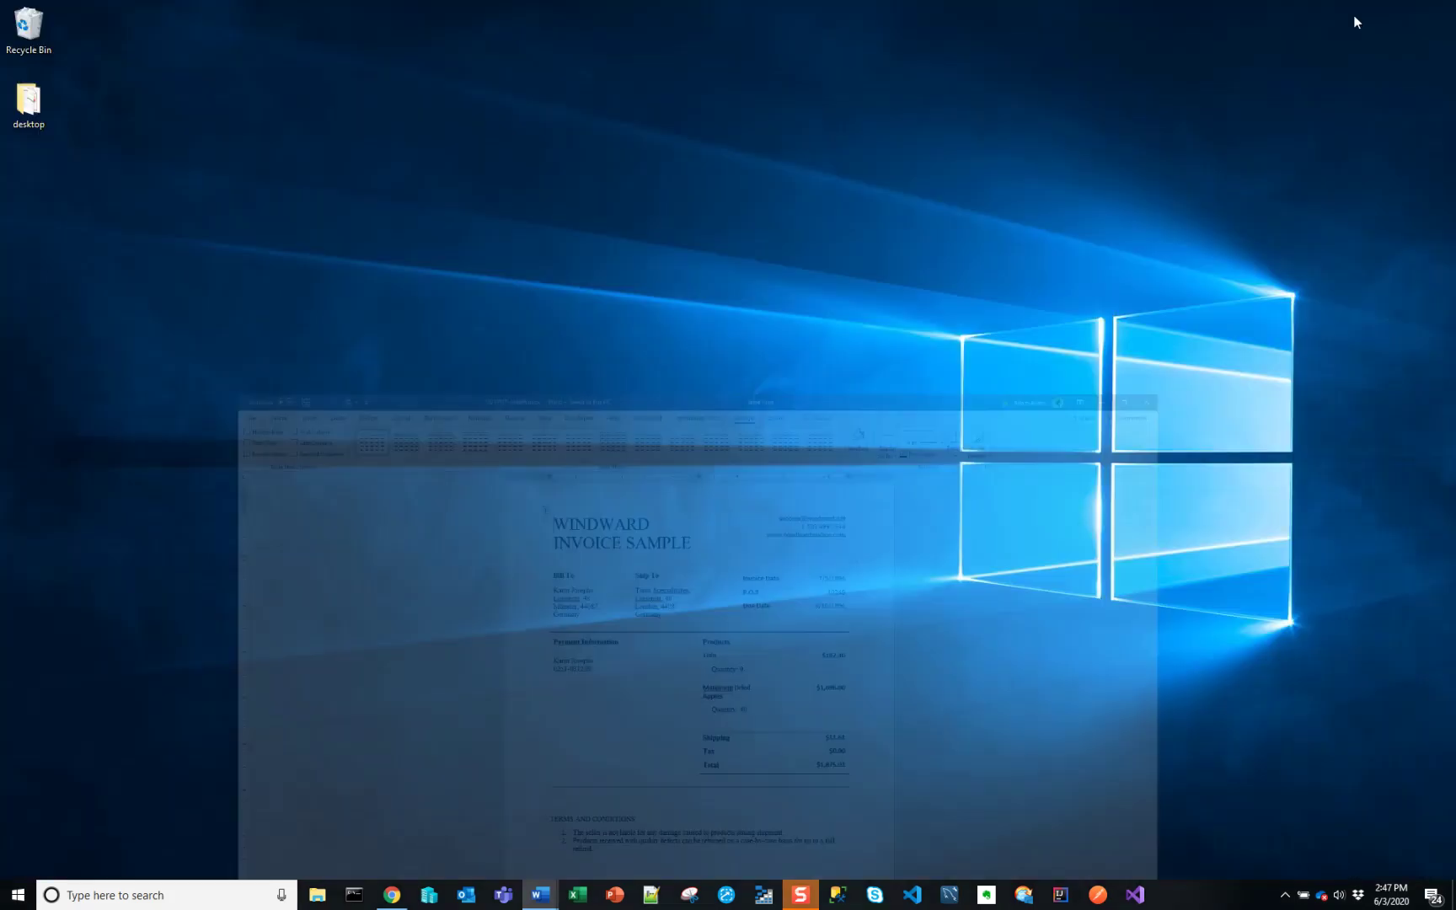
{"action": "mouse_move", "coordinate": [548, 897]}
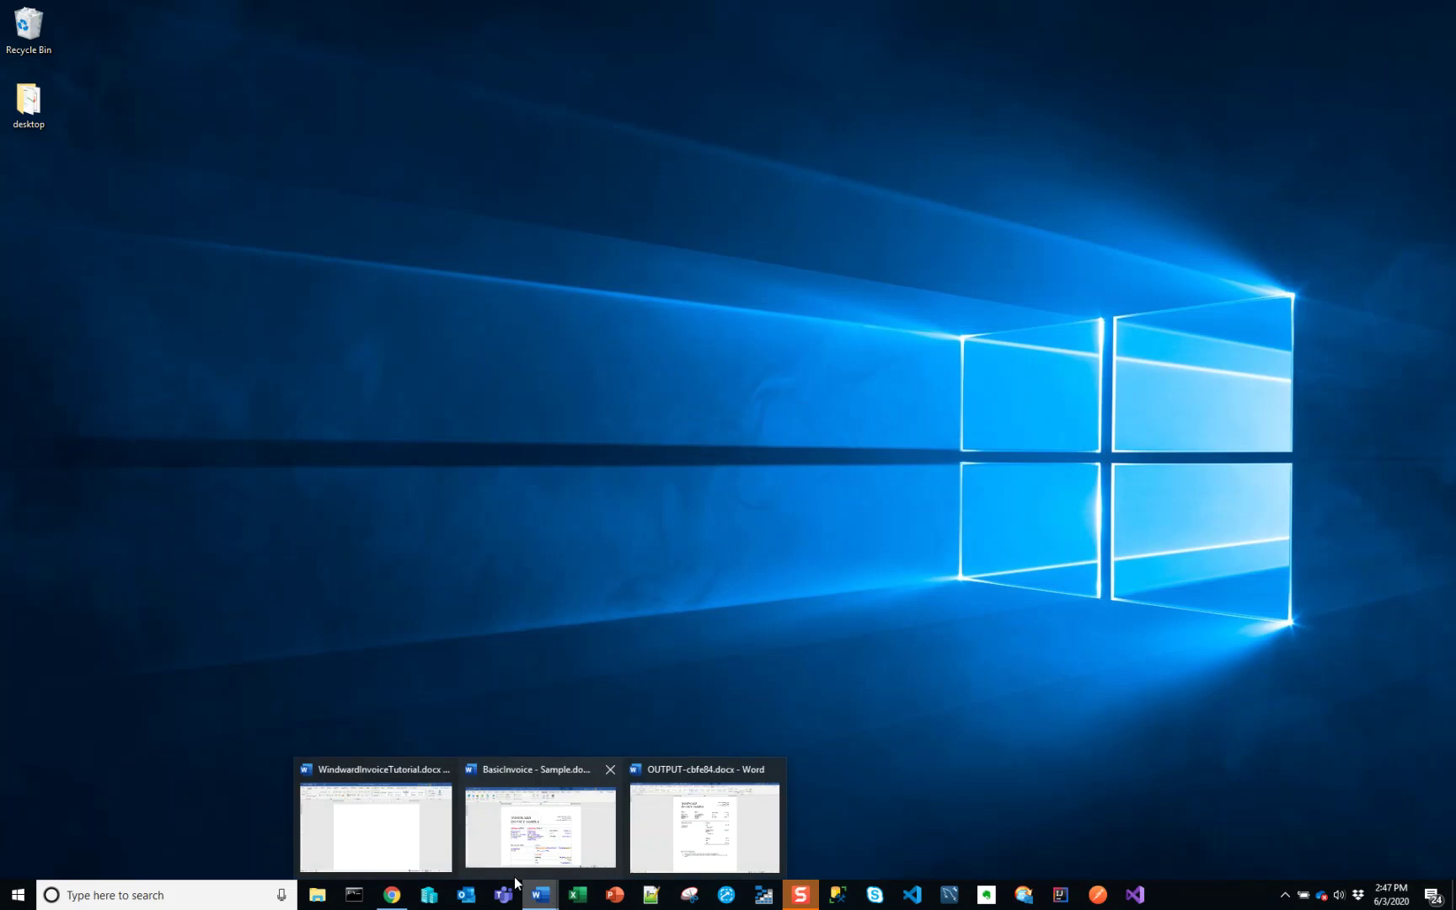
- Restore WindwardInvoiceTutorial with the Windward tab showing, then minimize the OUTPUT invoice sample
{"action": "left_click", "coordinate": [389, 855]}
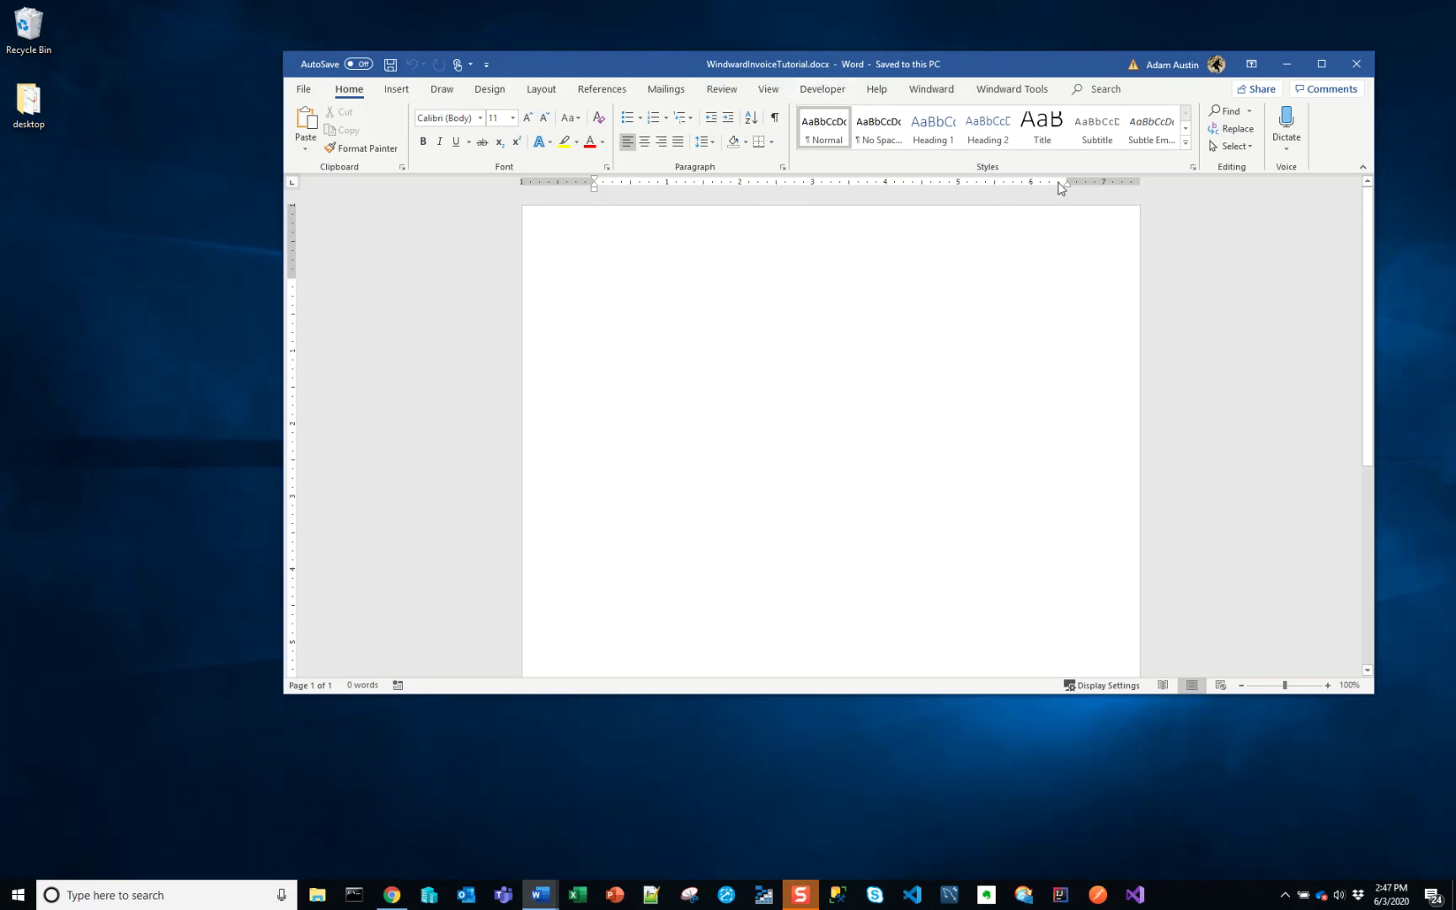
{"action": "left_click", "coordinate": [931, 91]}
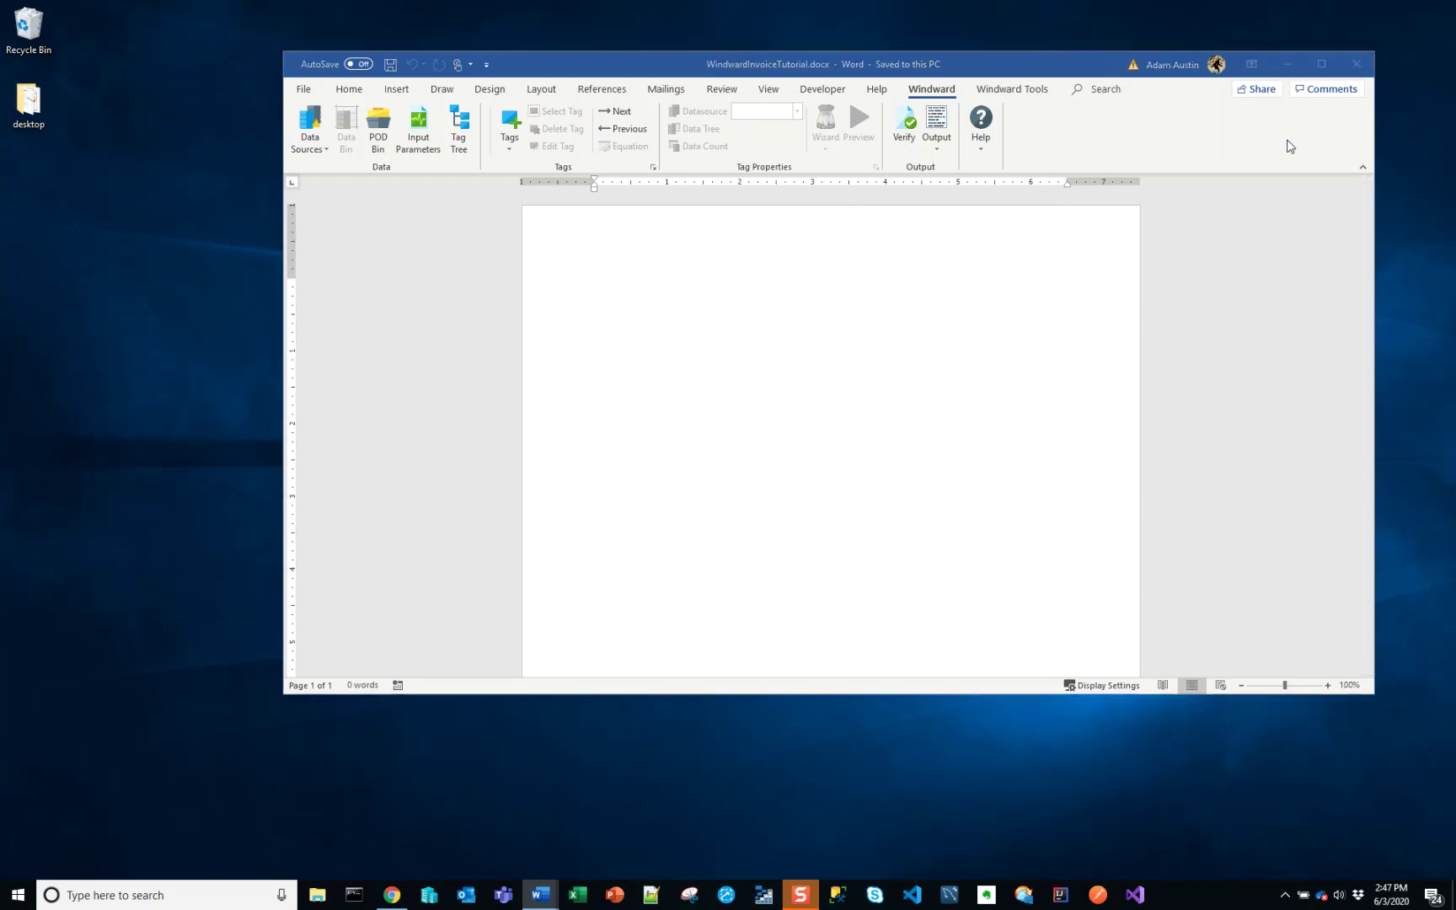
{"action": "key", "text": "alt+Tab"}
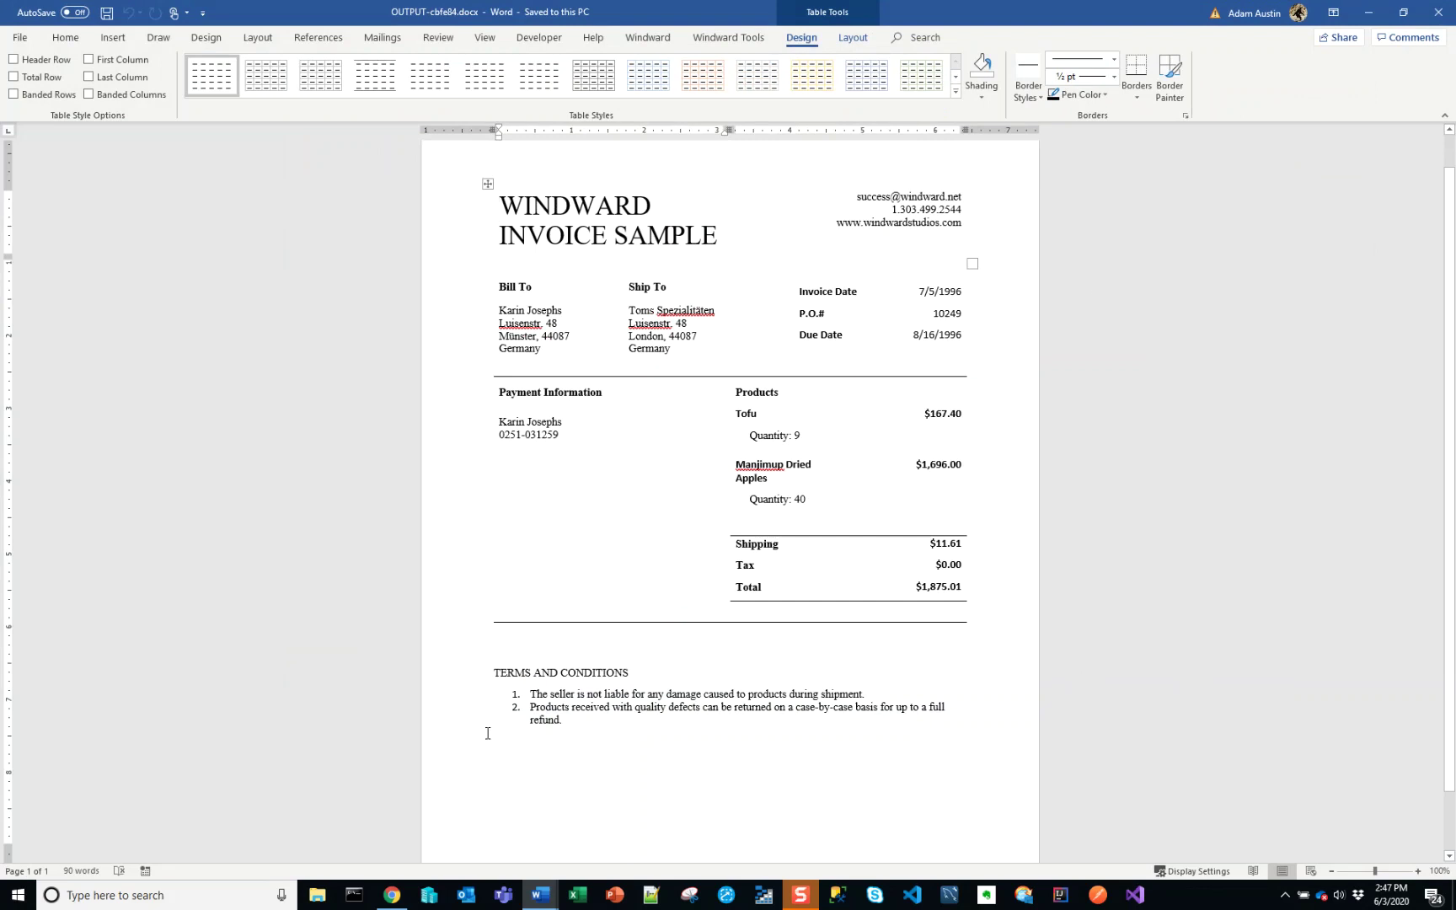
{"action": "scroll", "coordinate": [525, 704], "scroll_direction": "up", "scroll_amount": 1}
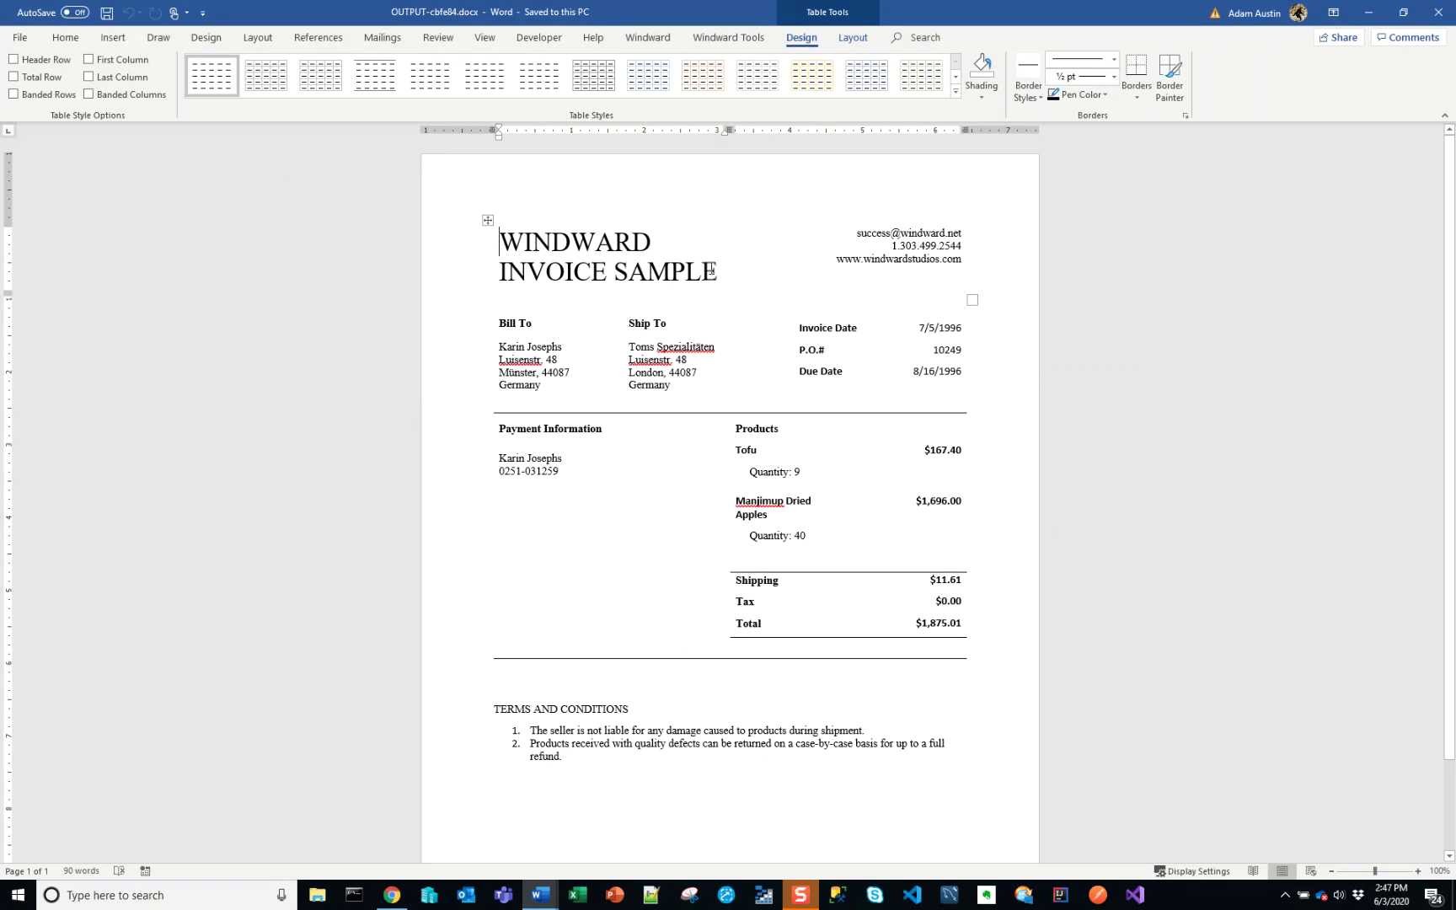
{"action": "key", "text": "alt+Tab"}
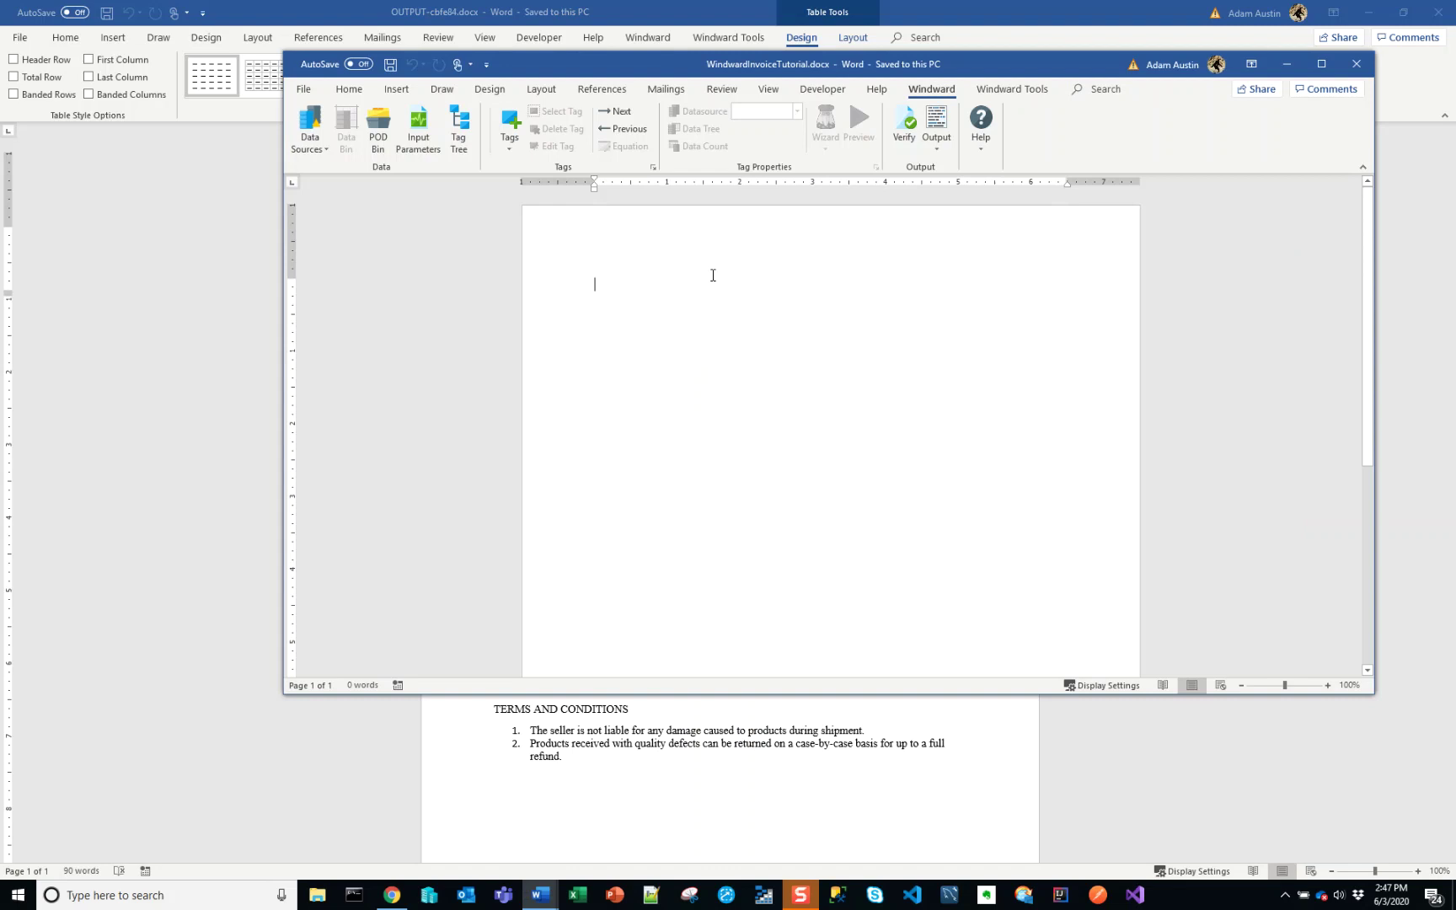
{"action": "left_click", "coordinate": [1365, 13]}
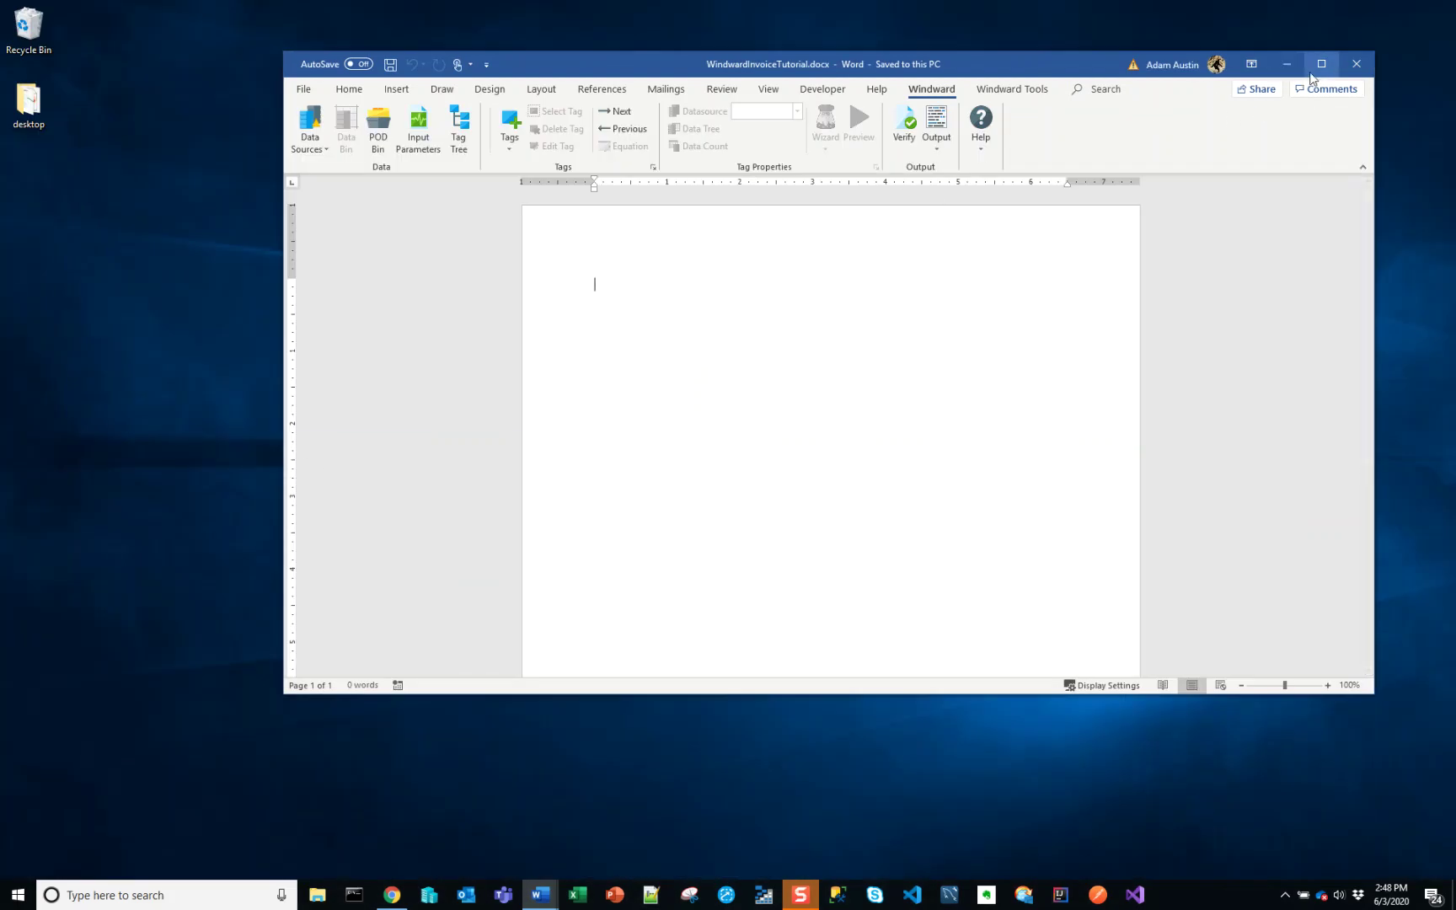
- Insert a 1×2 table into the maximized document, type 'Windward Invoice Sample' in the first cell, and select all
{"action": "left_click", "coordinate": [1321, 64]}
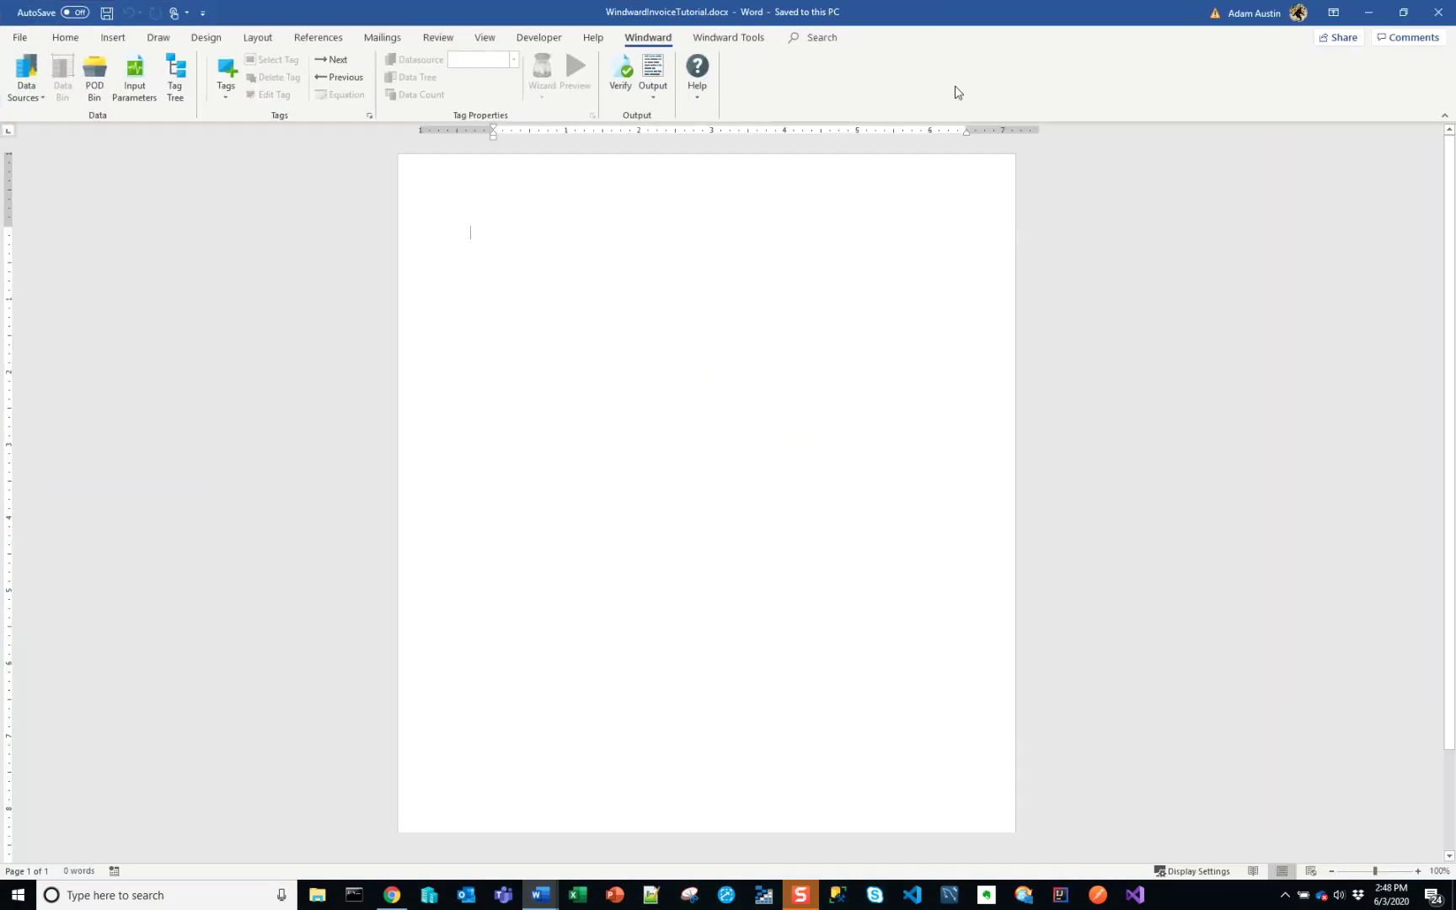
{"action": "left_click", "coordinate": [113, 37]}
{"action": "left_click", "coordinate": [133, 108]}
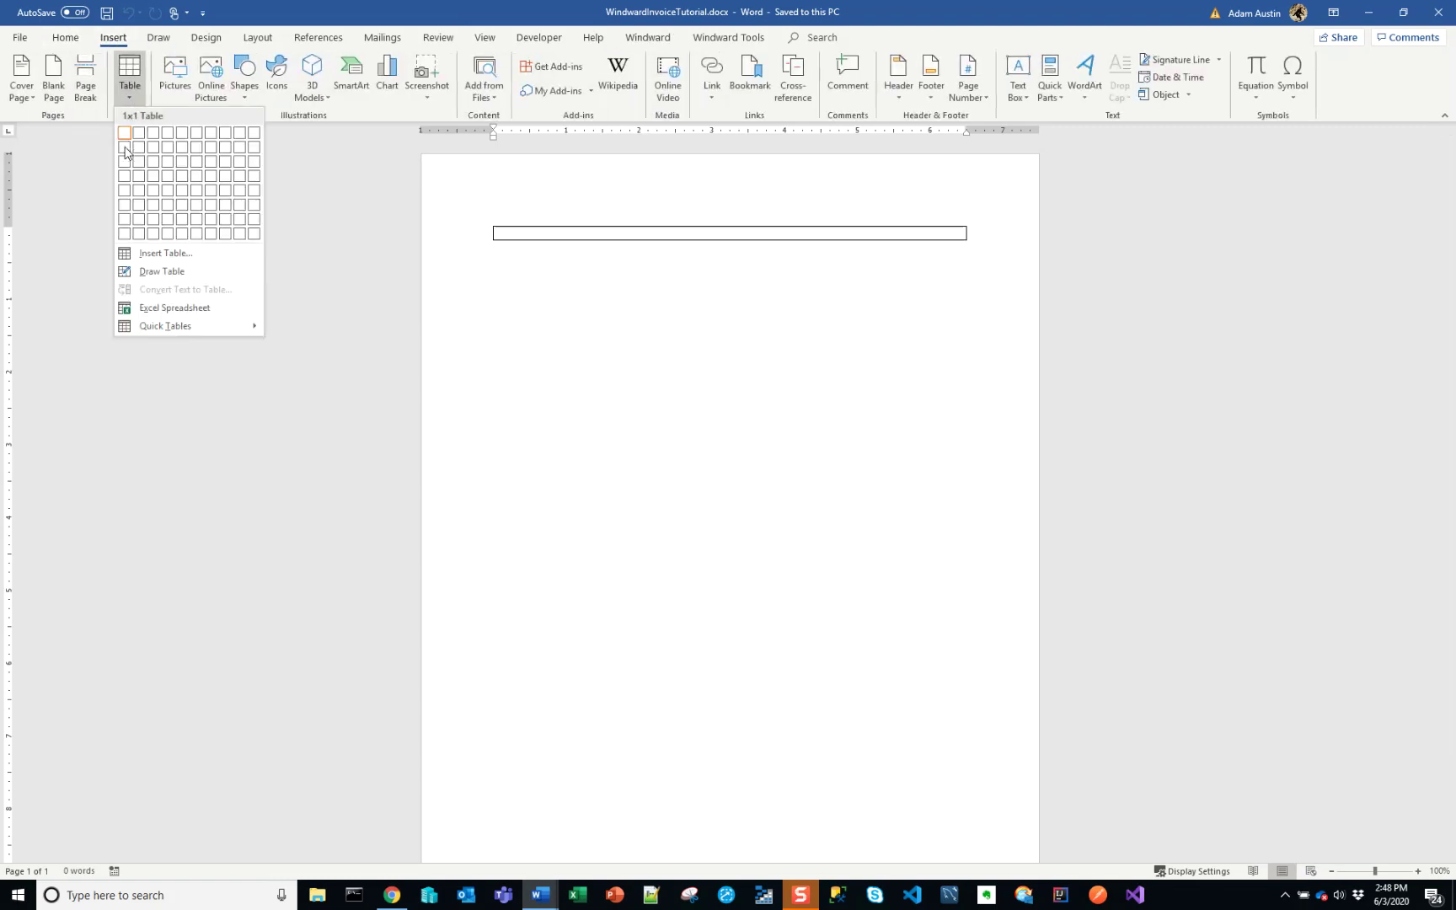
{"action": "left_click", "coordinate": [137, 137]}
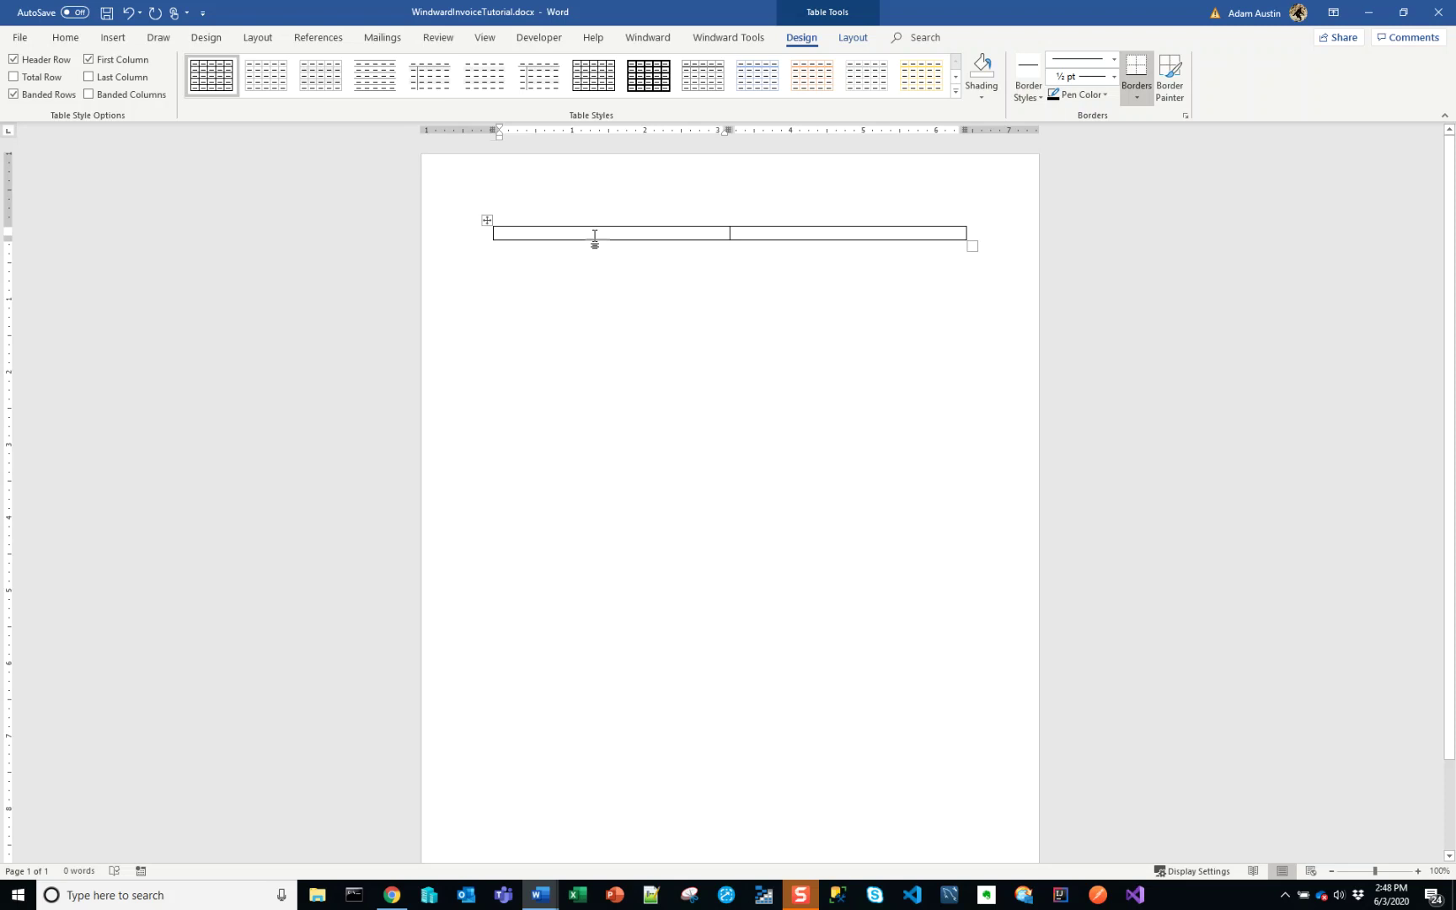
{"action": "type", "text": "indward"}
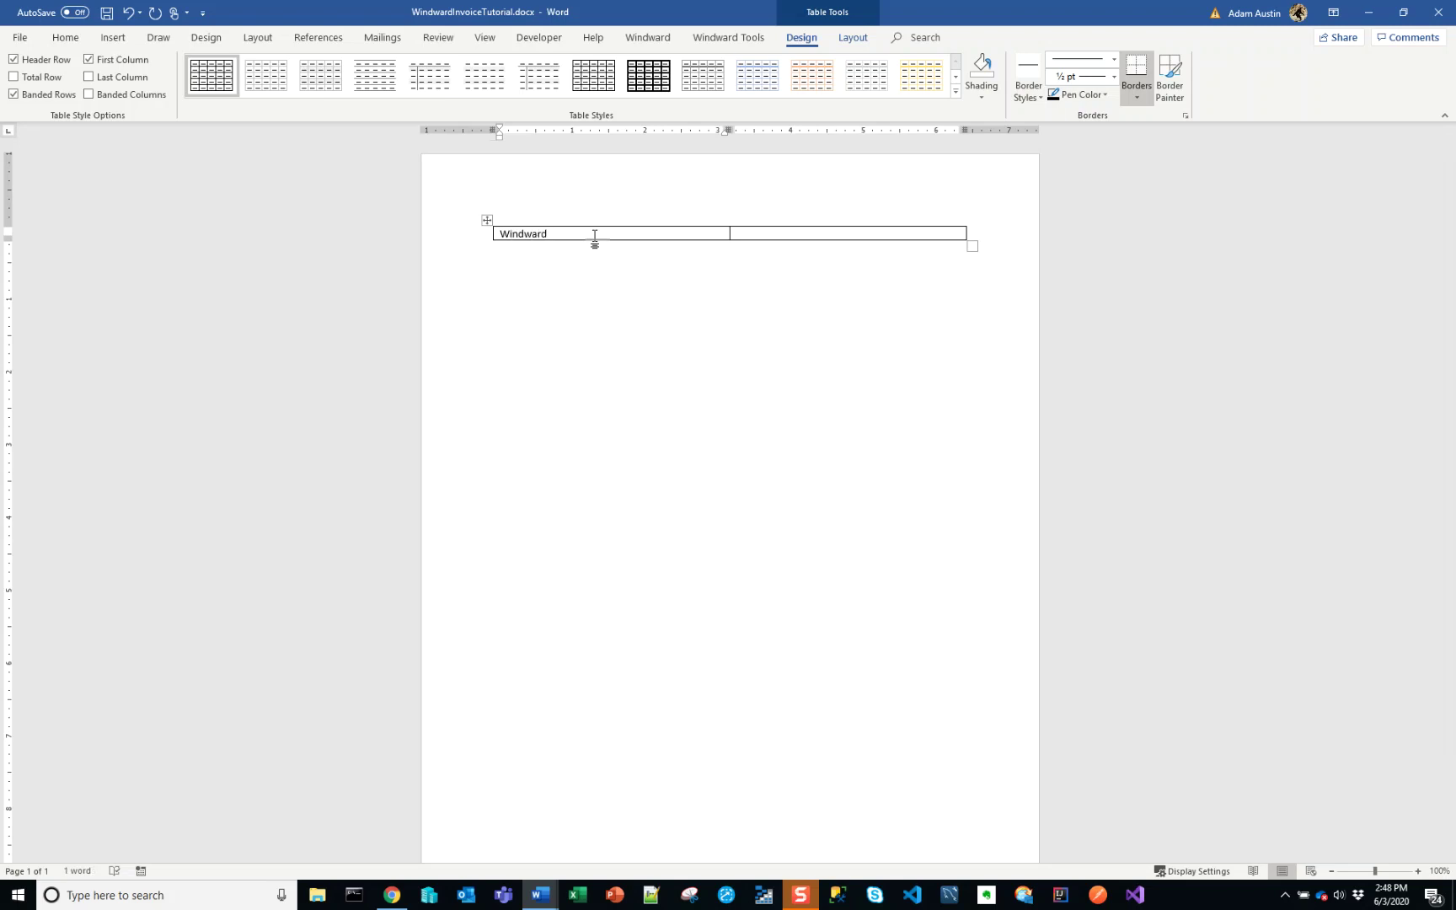
{"action": "type", "text": " Invoice Sample"}
{"action": "key", "text": "ctrl+a"}
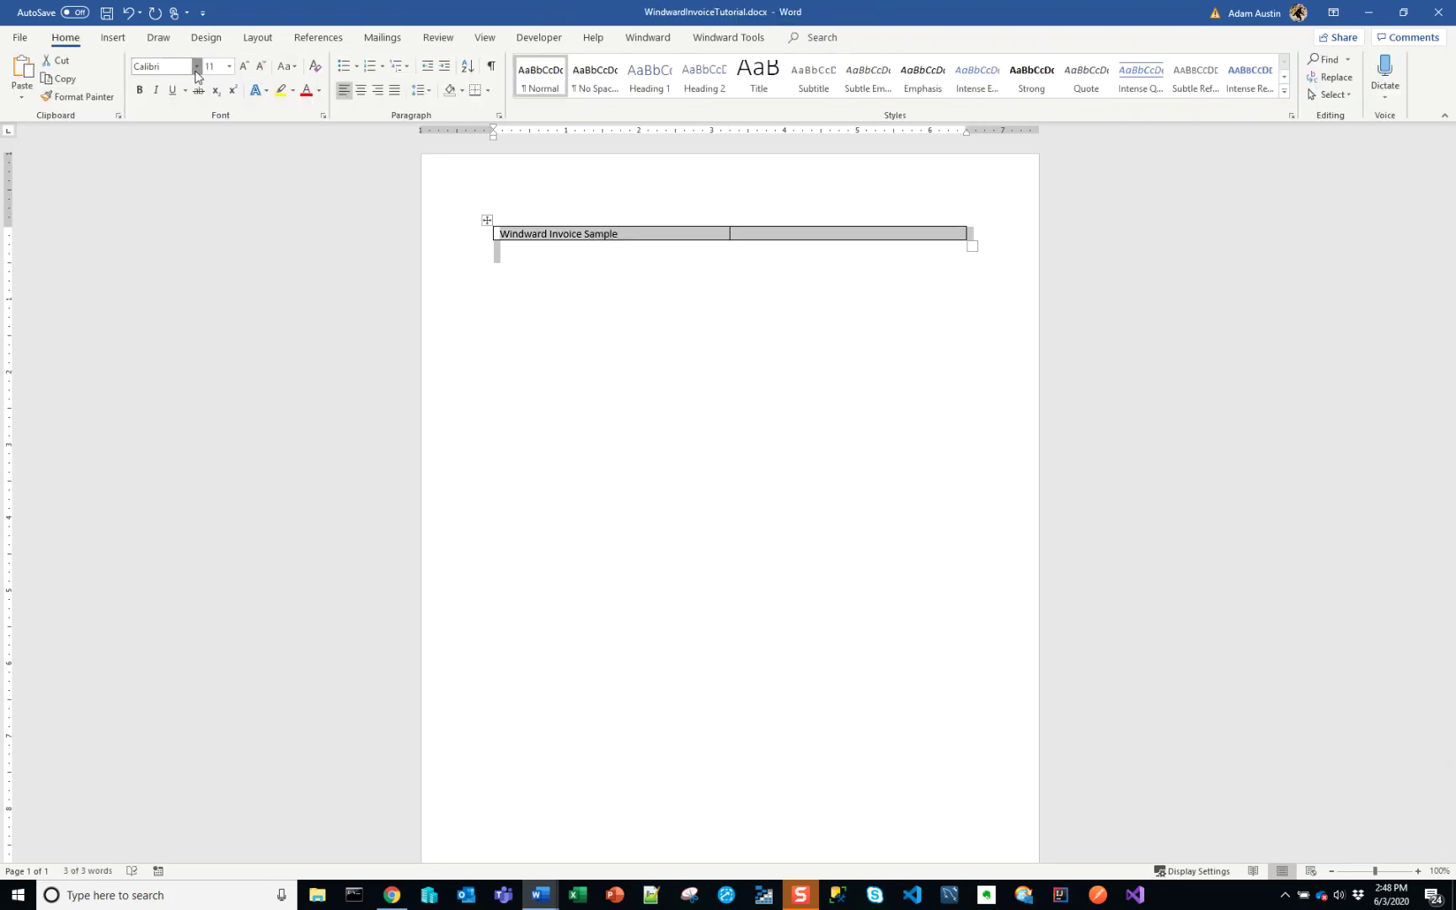
- Set the table text to Times New Roman and make the title 28 pt
{"action": "left_click", "coordinate": [196, 68]}
{"action": "left_click", "coordinate": [219, 154]}
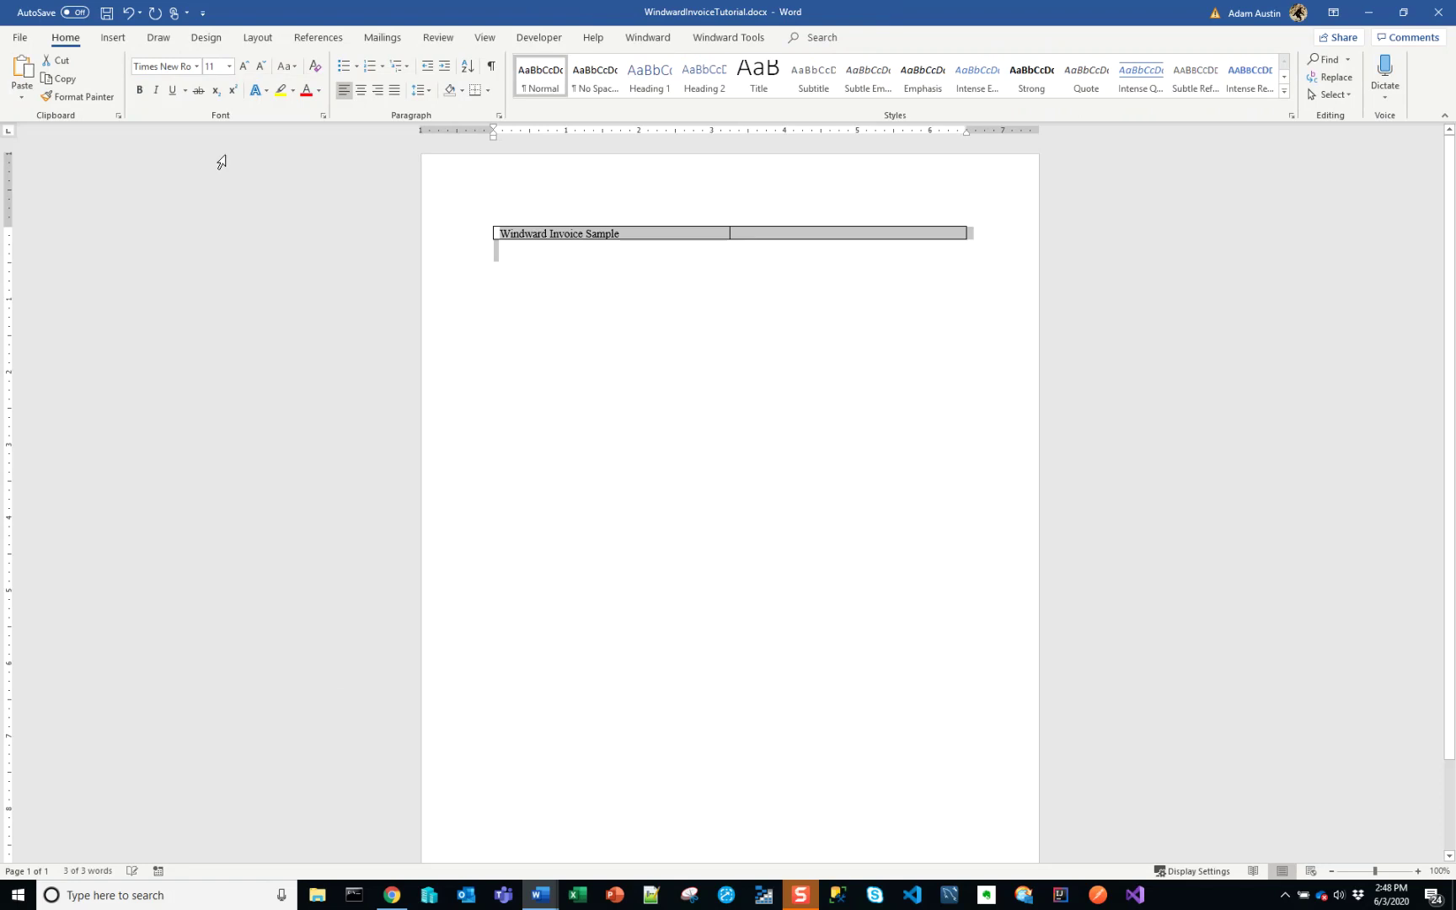
{"action": "left_click", "coordinate": [634, 236]}
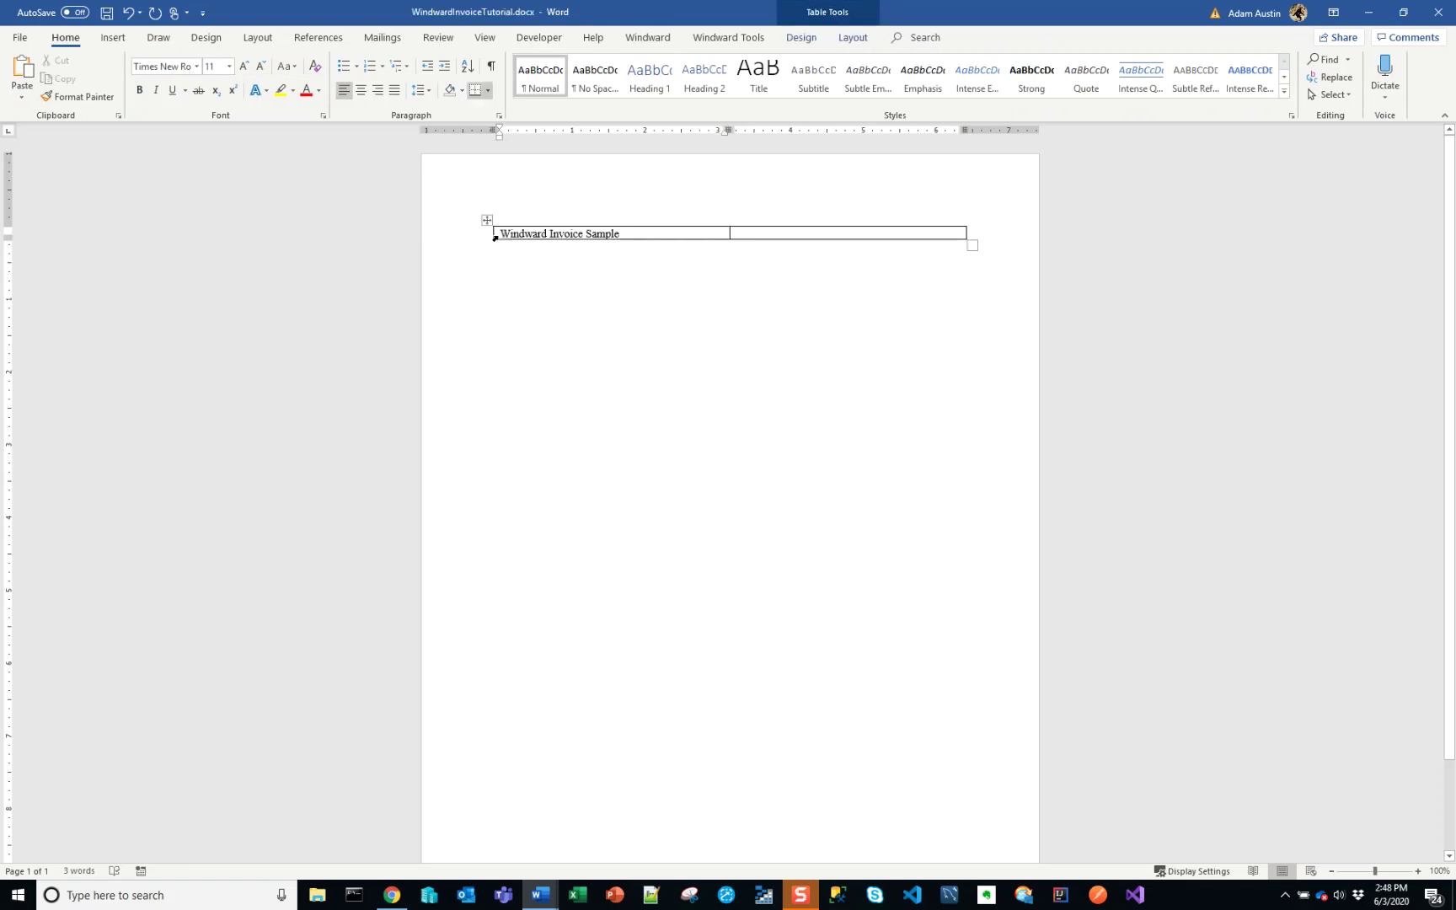
{"action": "left_click_drag", "start_coordinate": [505, 235], "coordinate": [620, 234]}
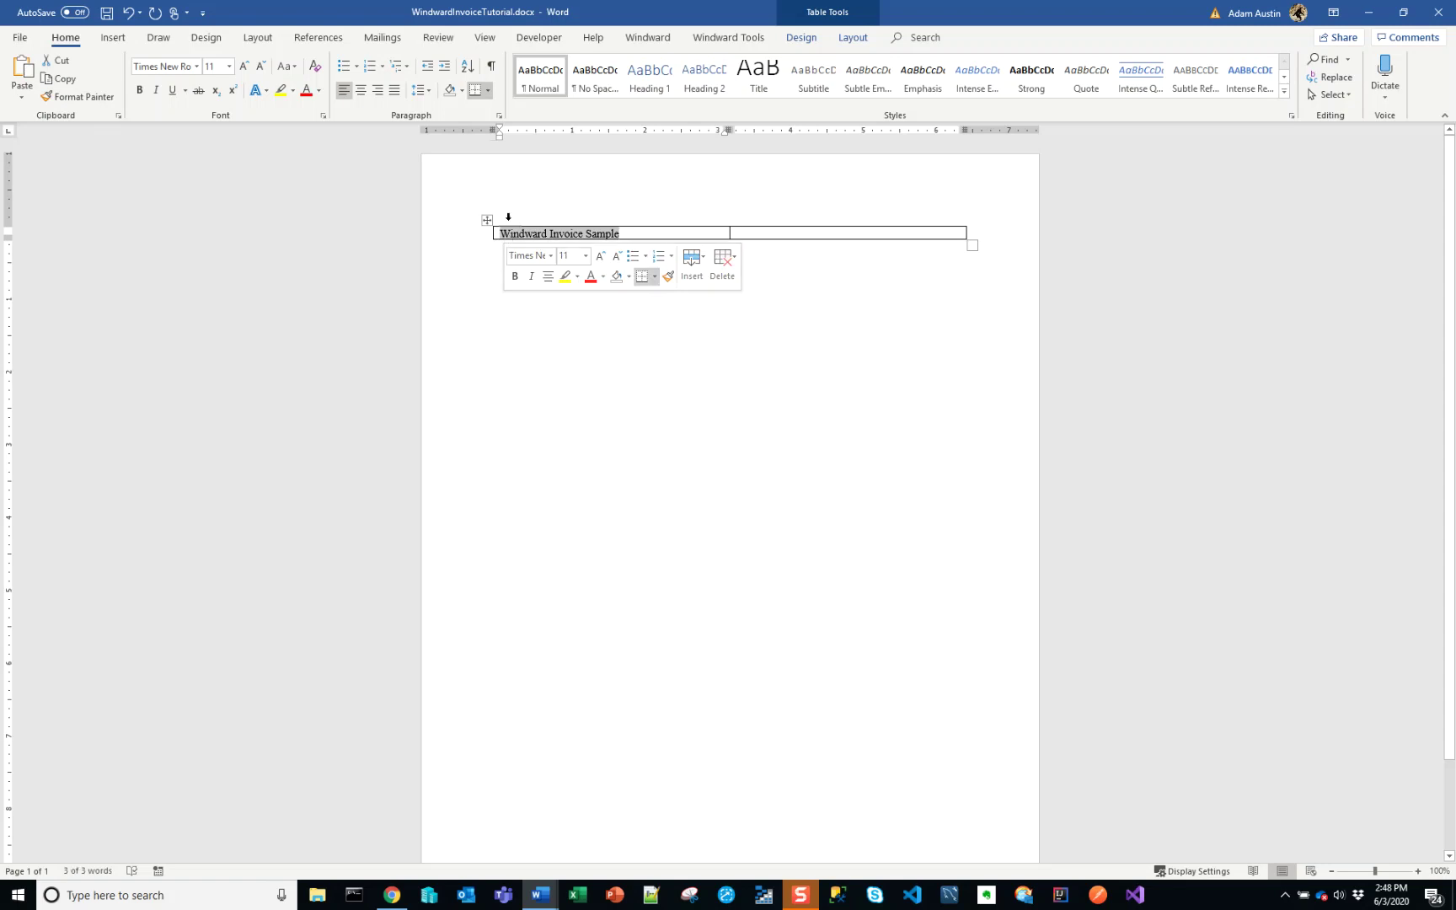
{"action": "left_click", "coordinate": [229, 67]}
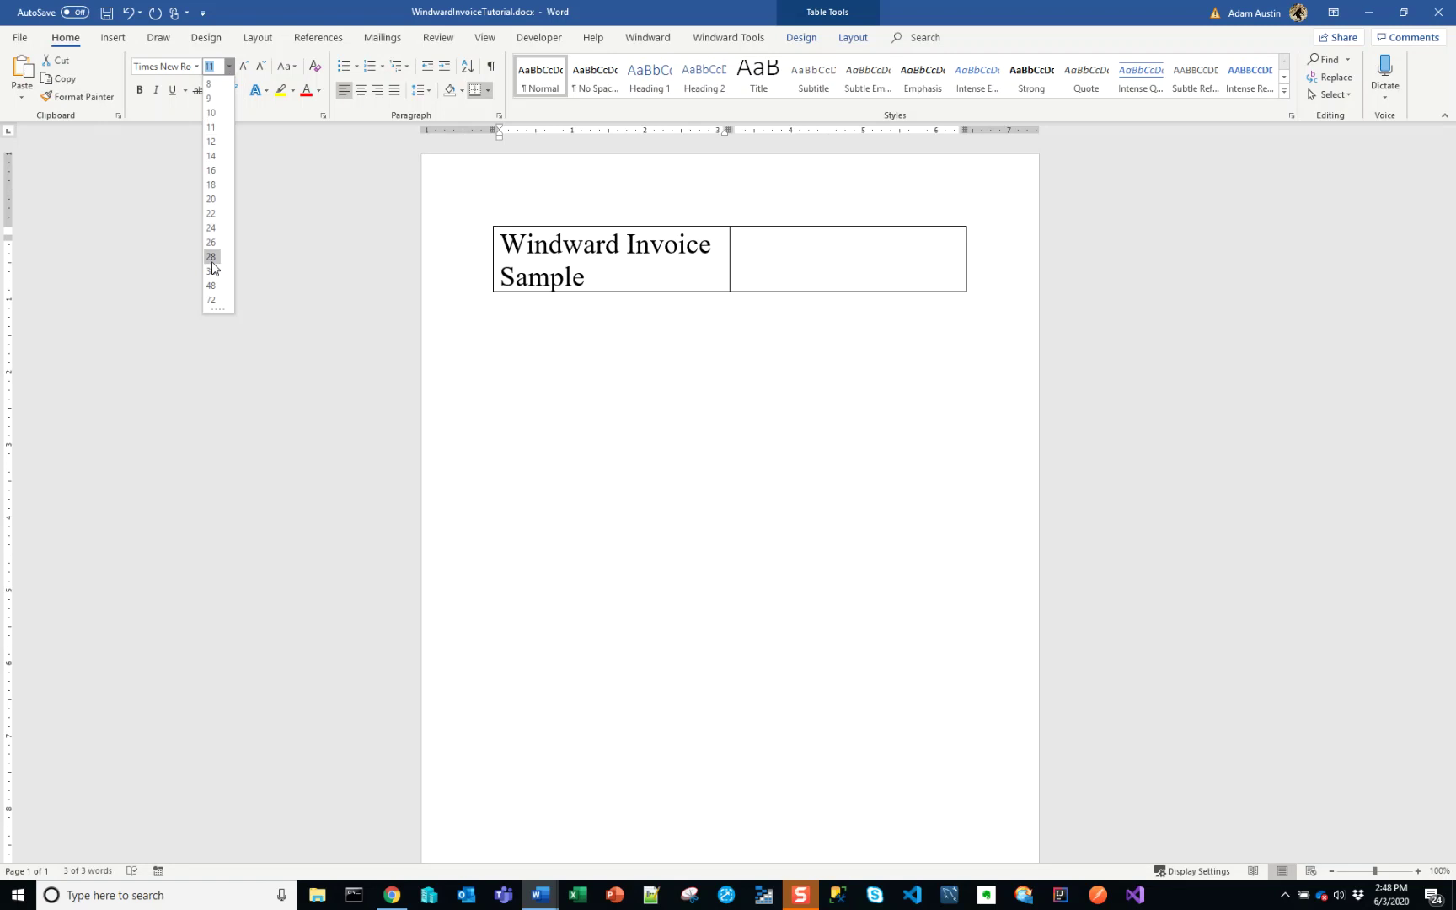
{"action": "left_click", "coordinate": [211, 260]}
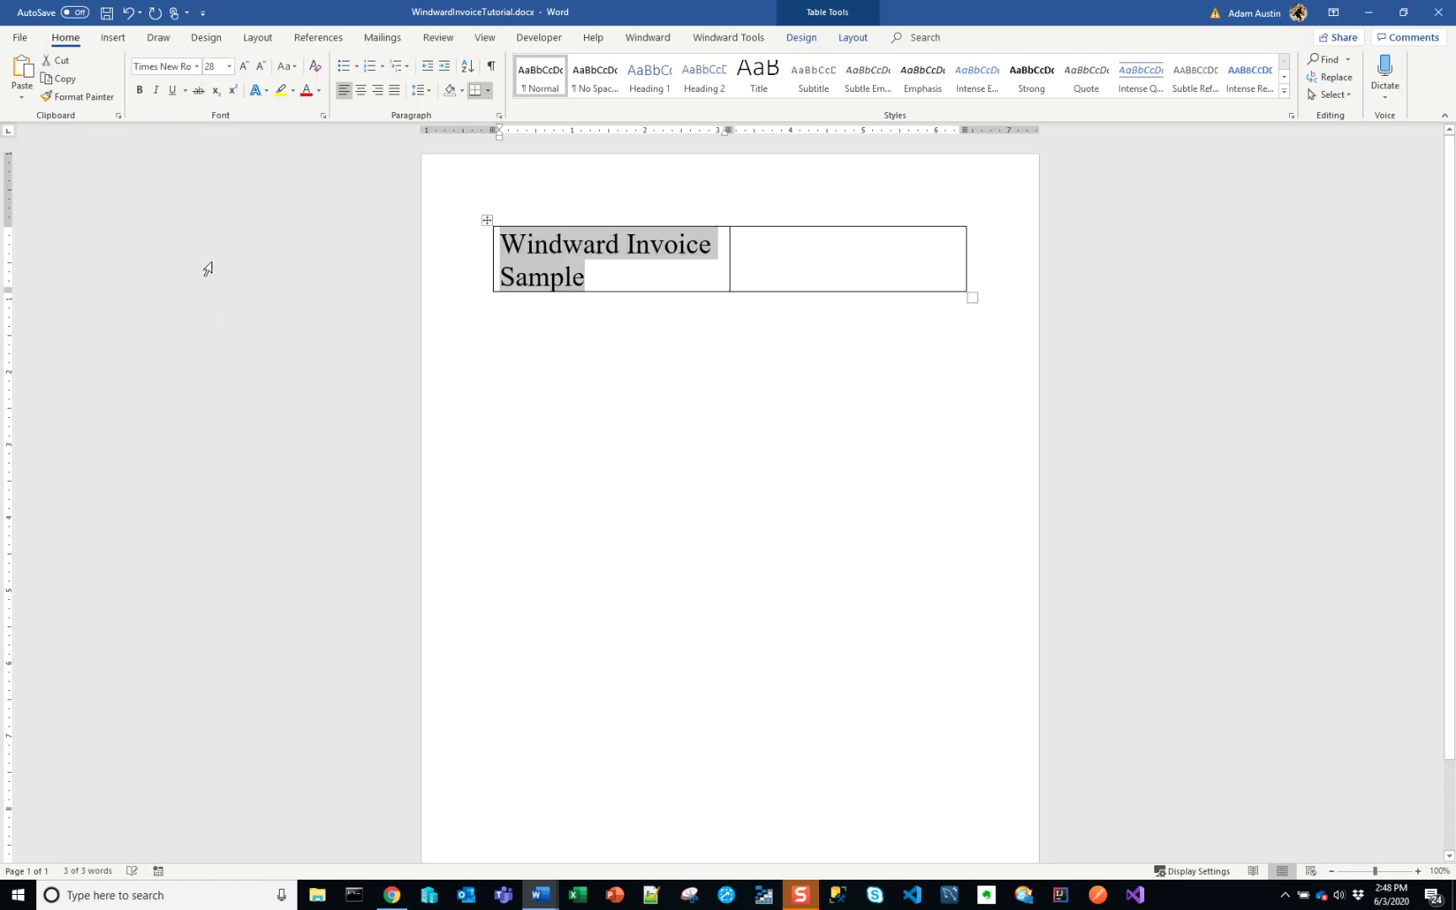
- After checking the sample invoice, start typing the contact e-mail address in the right cell
{"action": "key", "text": "alt+Tab"}
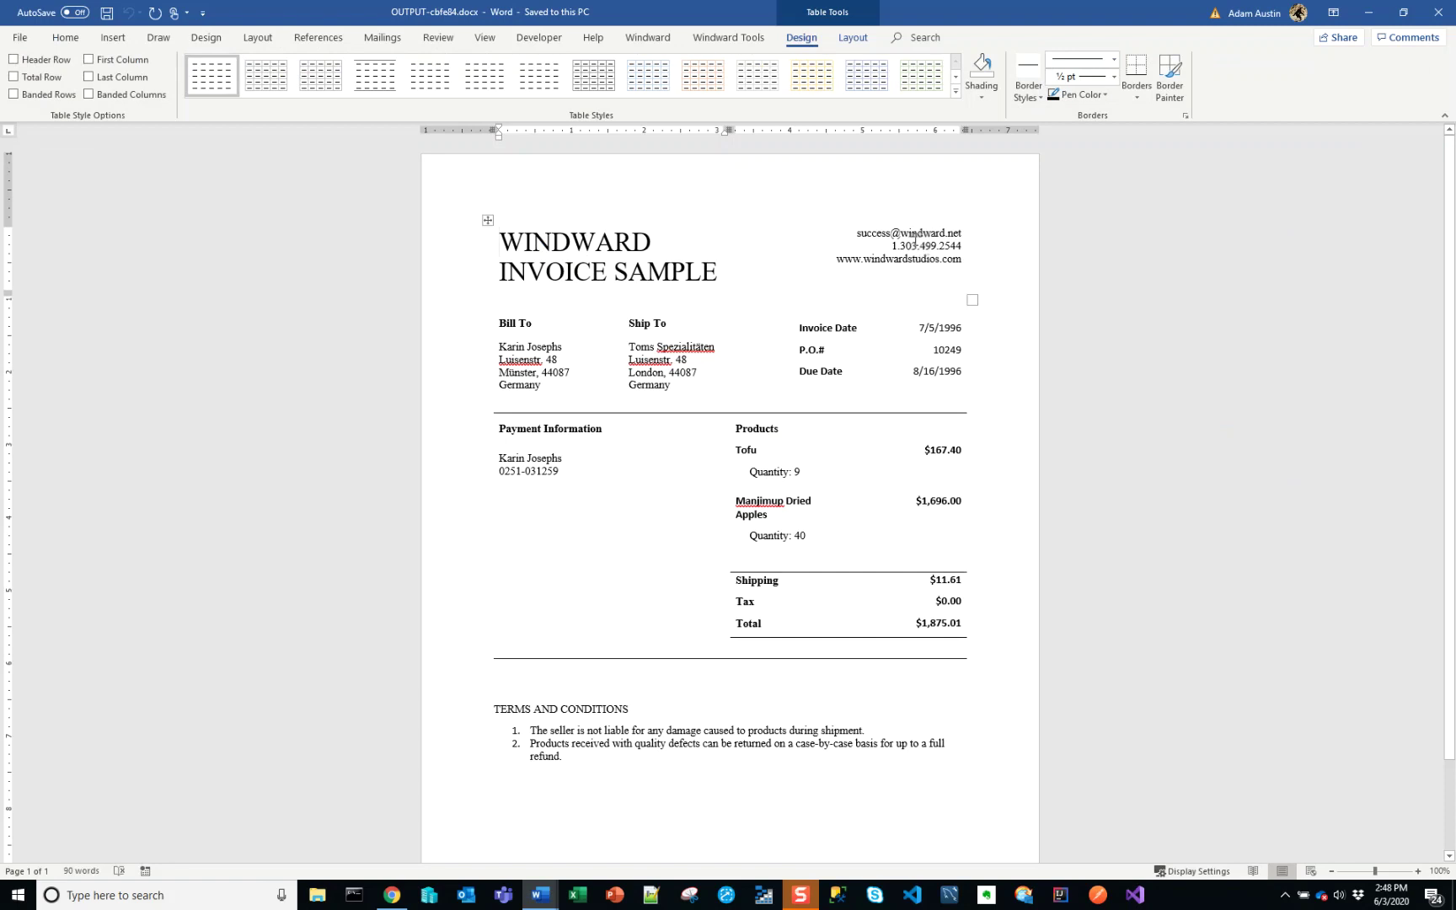
{"action": "key", "text": "alt+Tab"}
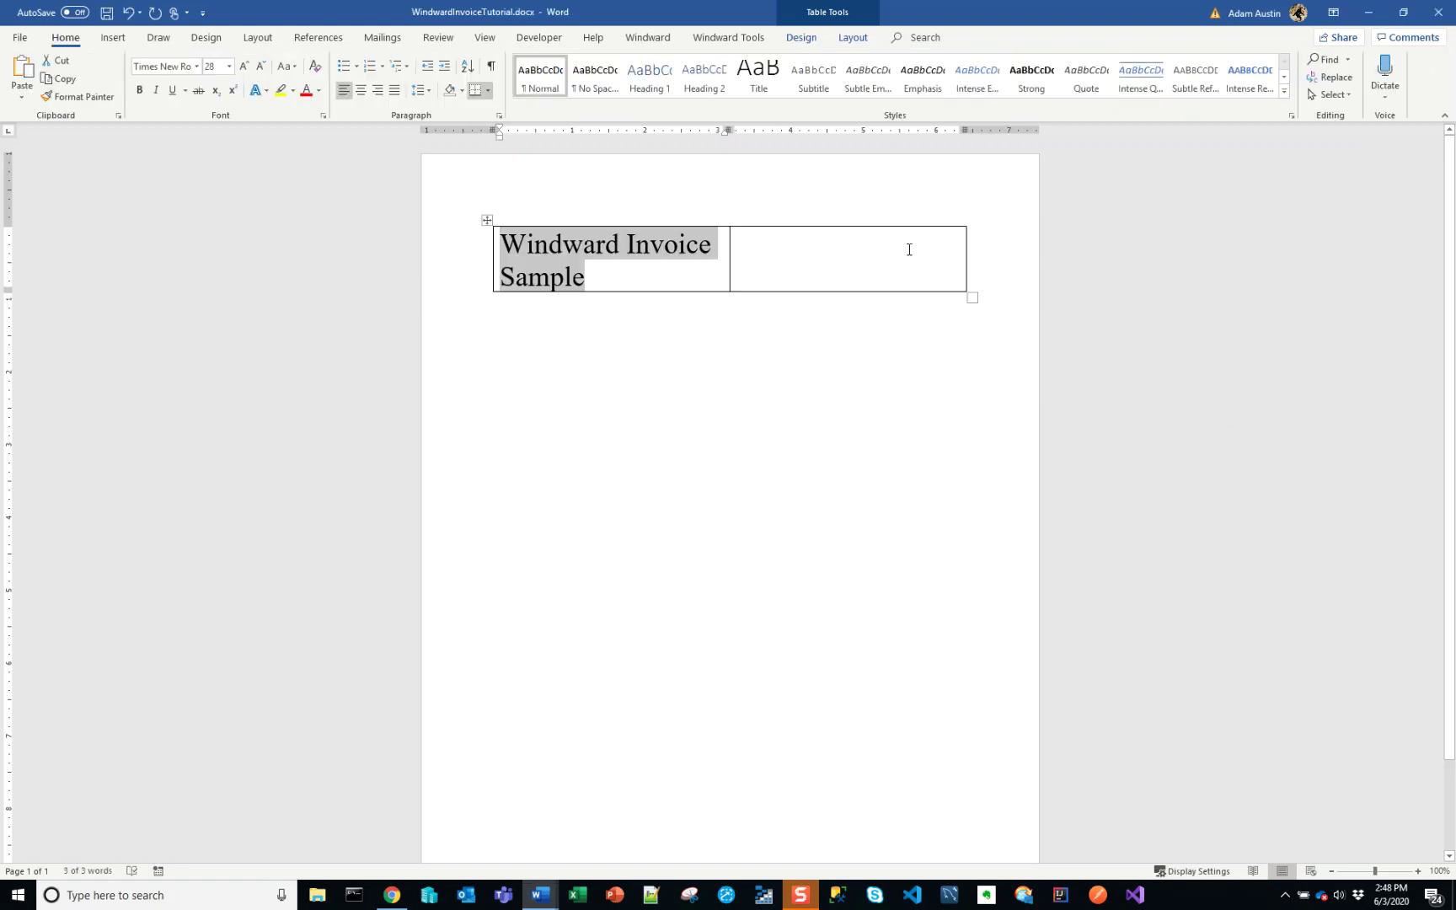
{"action": "left_click", "coordinate": [897, 247]}
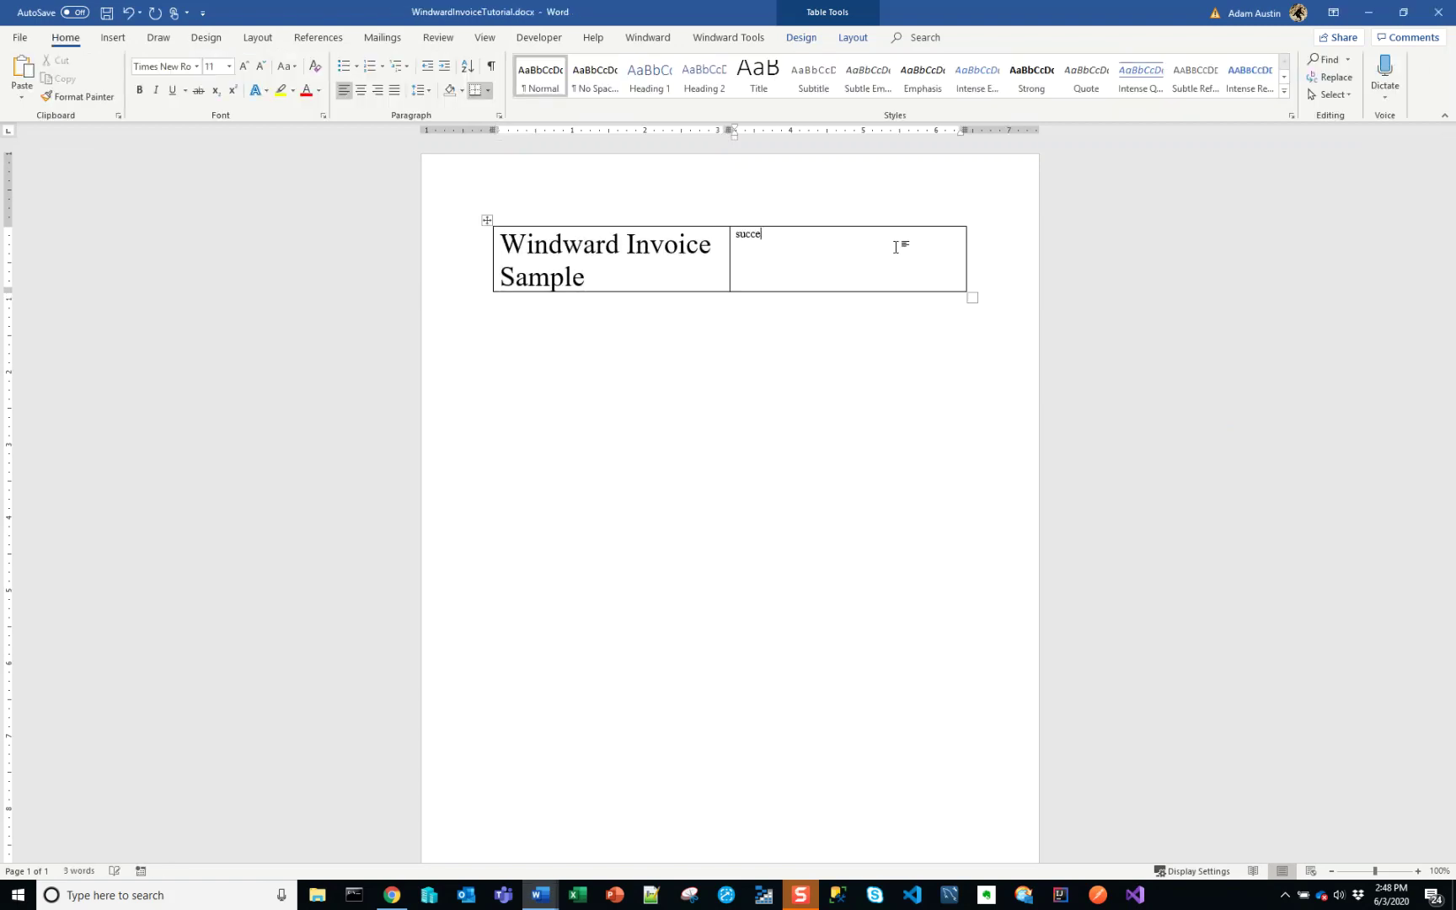
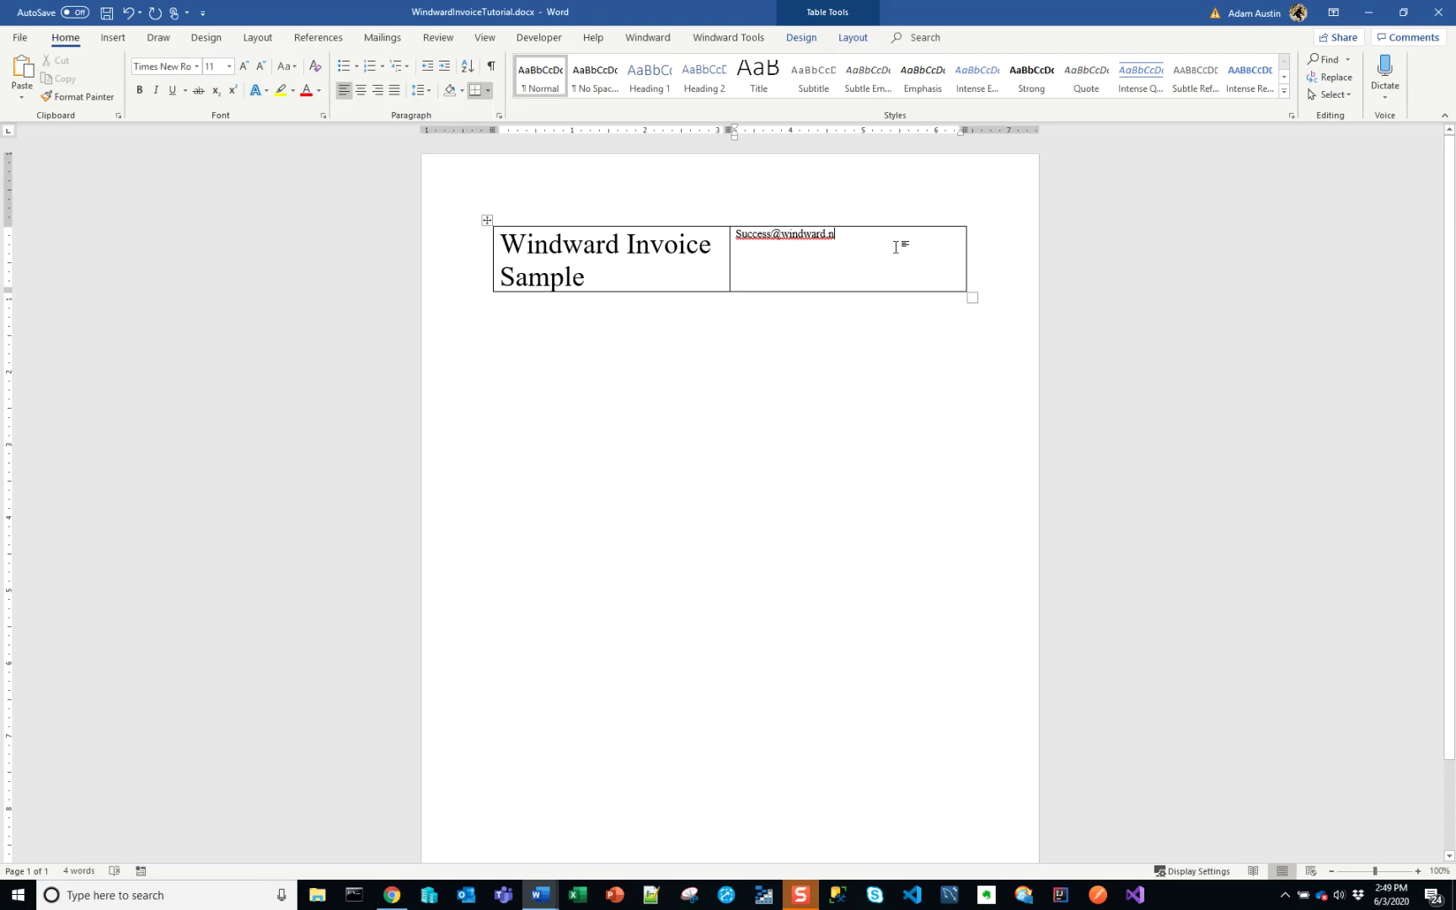
- Finish the contact e-mail address, remove its hyperlink, and start a new line
{"action": "type", "text": "s"}
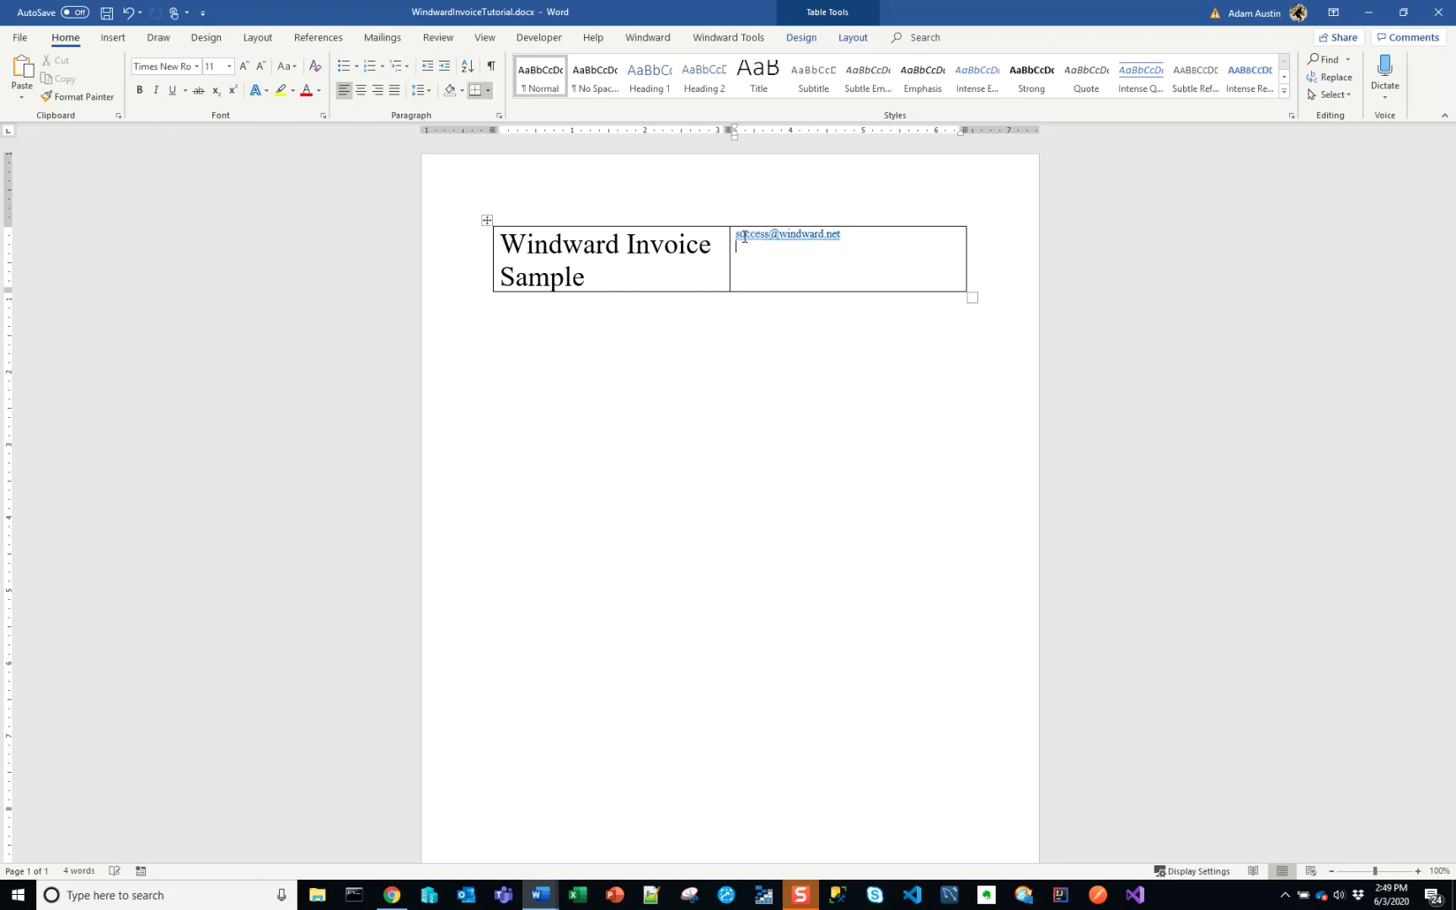
{"action": "right_click", "coordinate": [751, 242]}
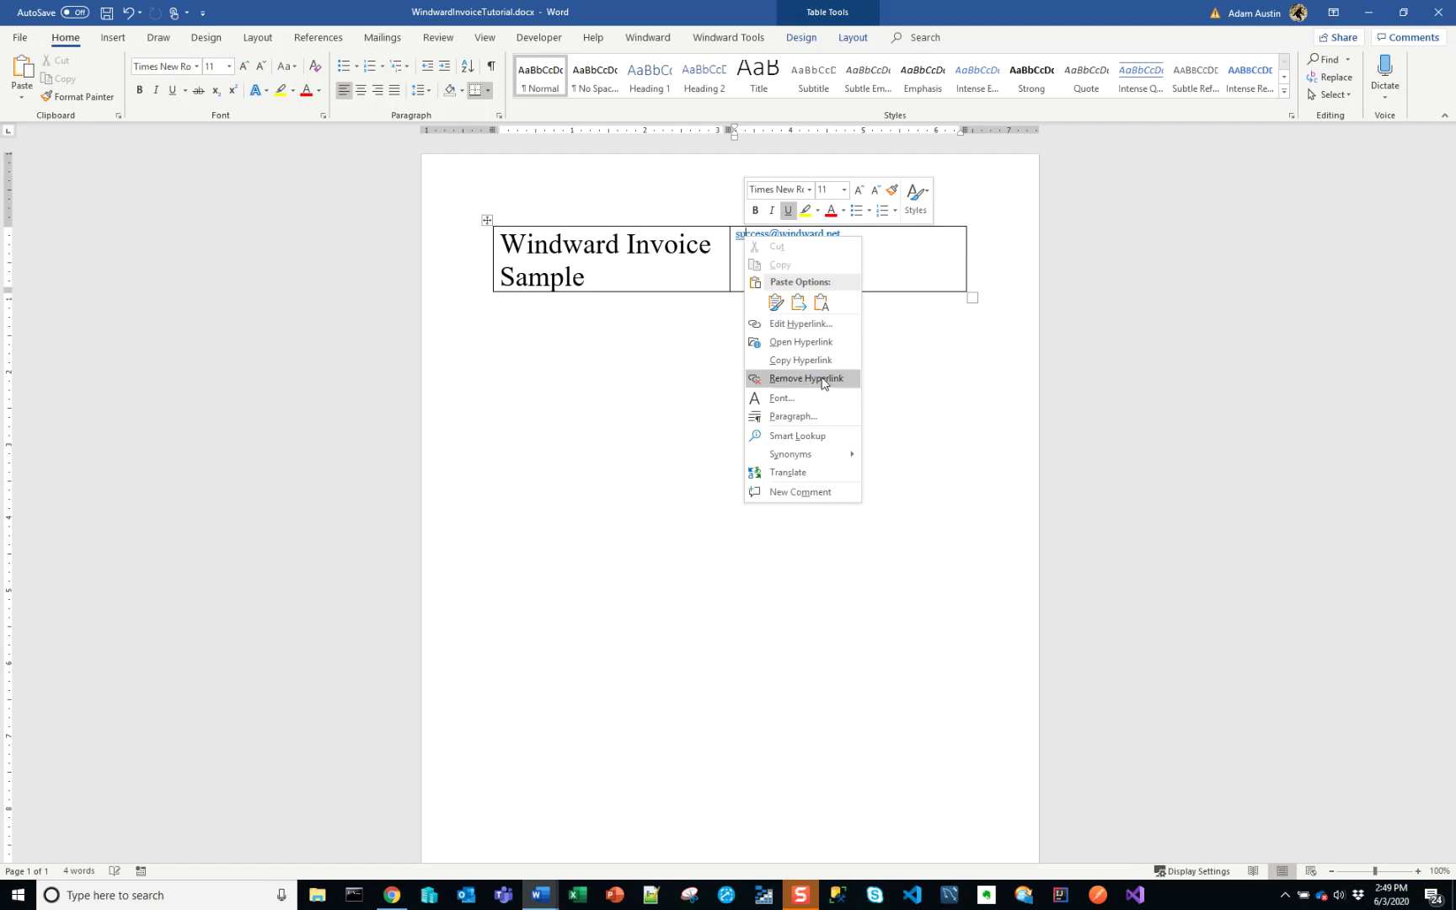
{"action": "left_click", "coordinate": [806, 378]}
{"action": "key", "text": "Return"}
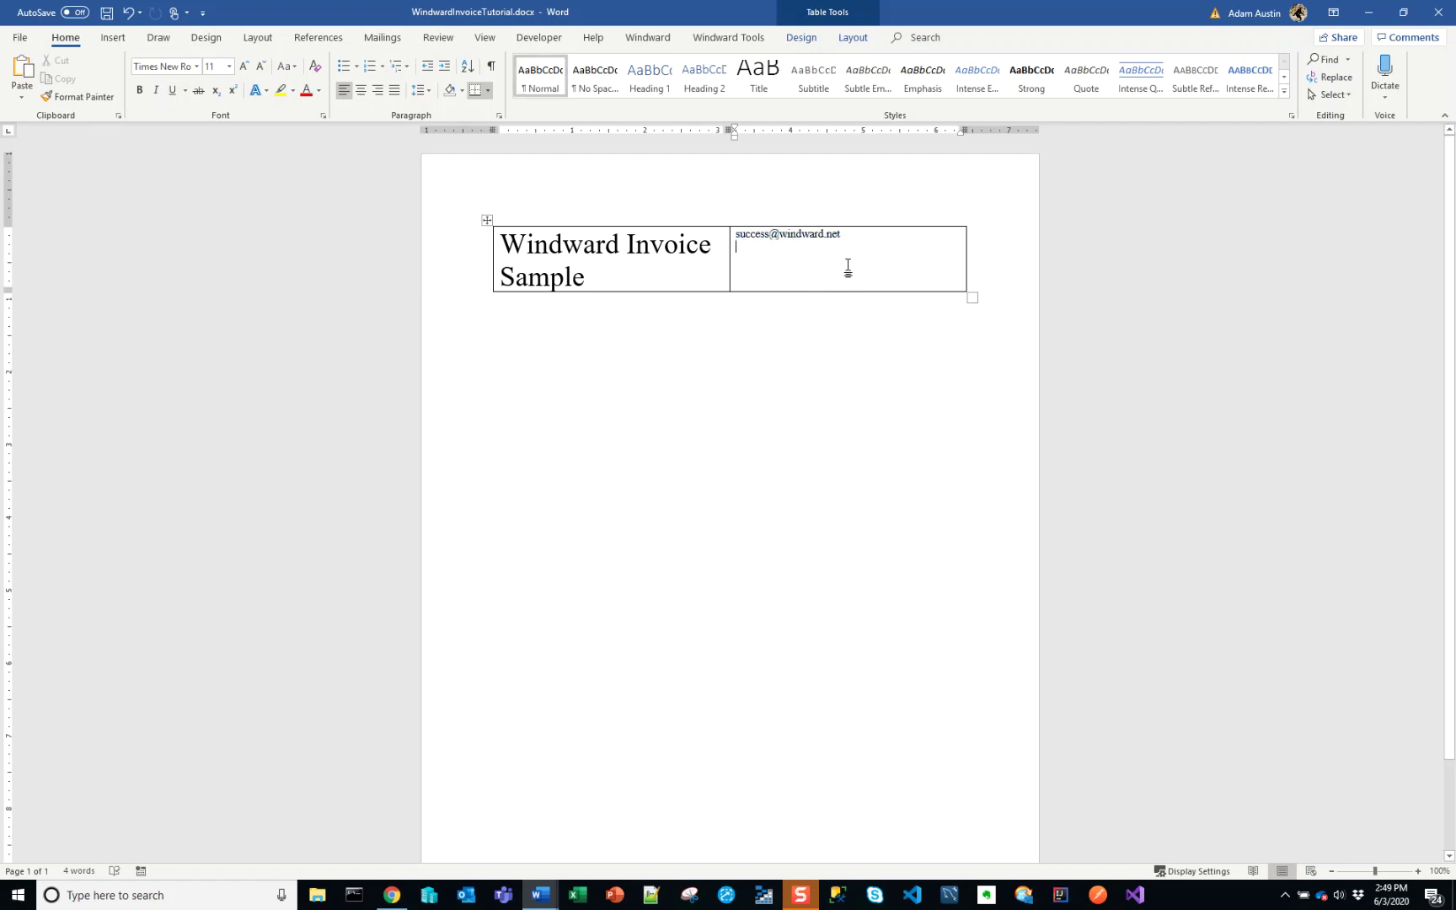
- Align the e-mail line to the top right of its cell
{"action": "left_click_drag", "start_coordinate": [737, 246], "coordinate": [736, 234]}
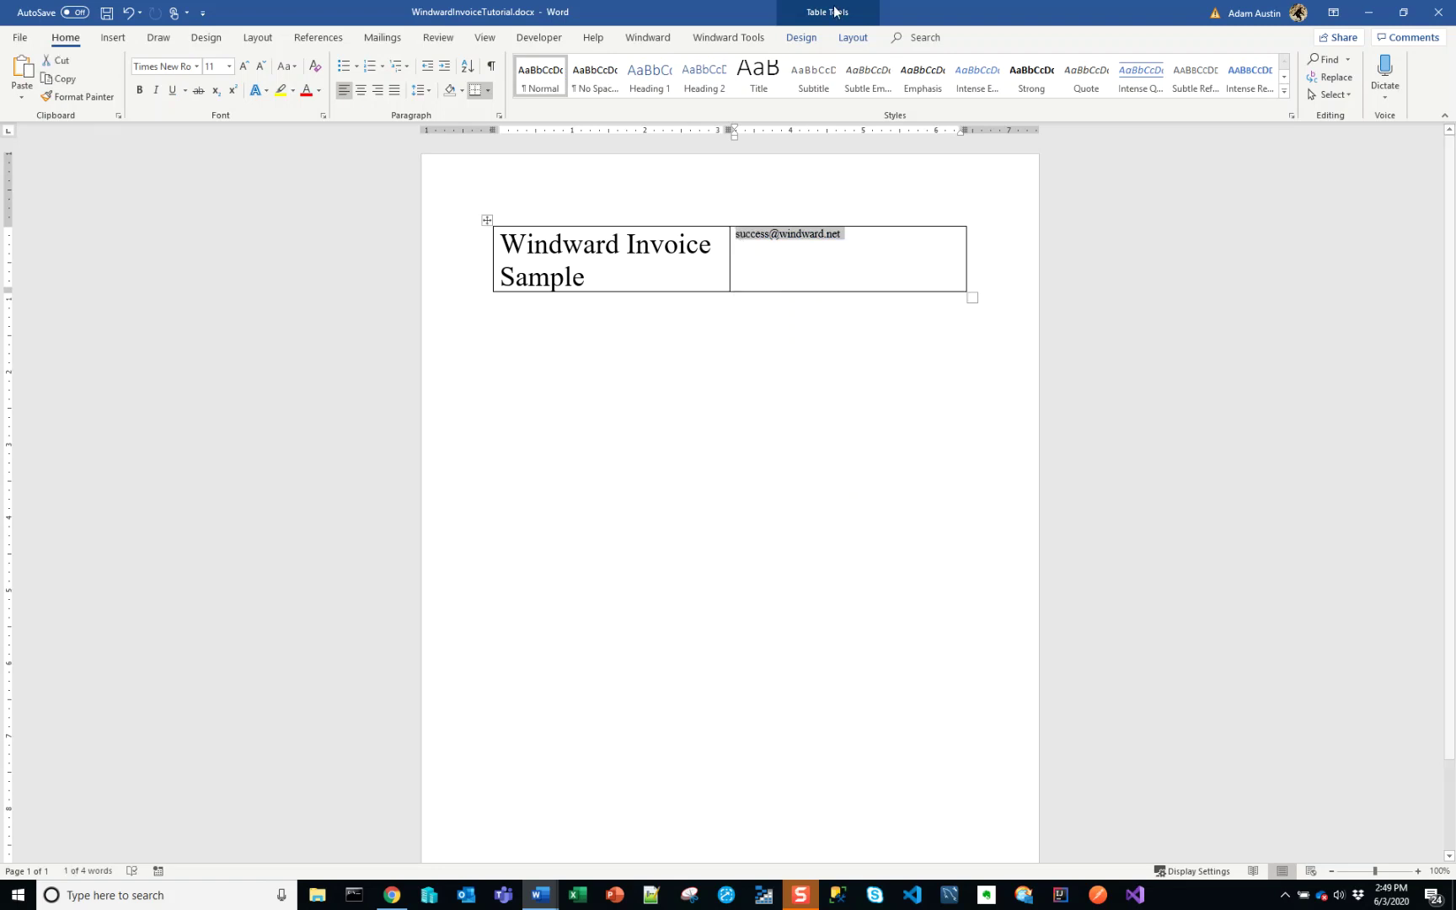
{"action": "left_click", "coordinate": [851, 38]}
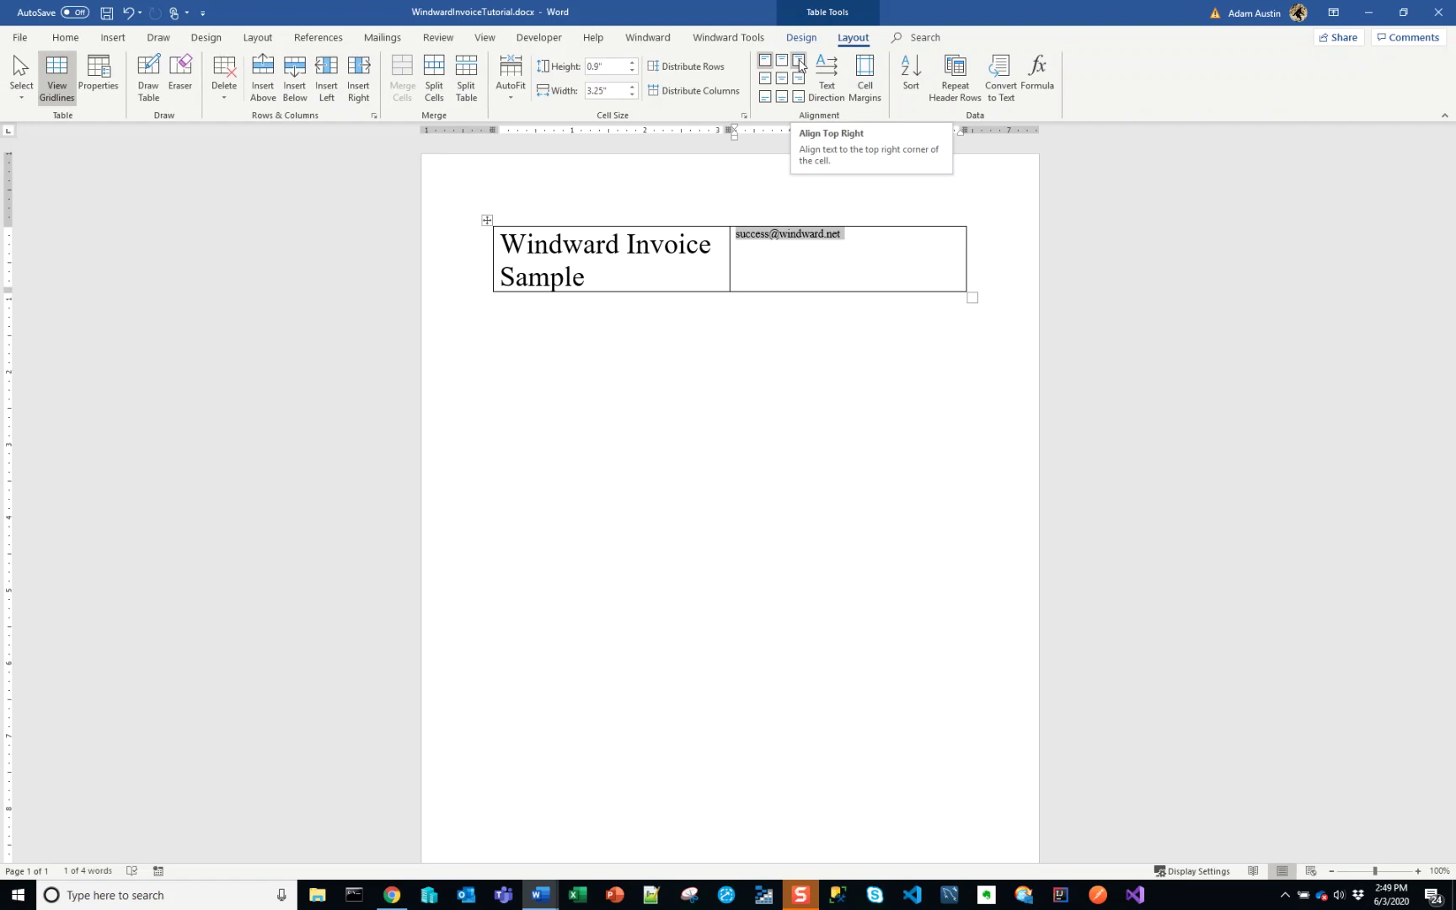
{"action": "left_click", "coordinate": [800, 66]}
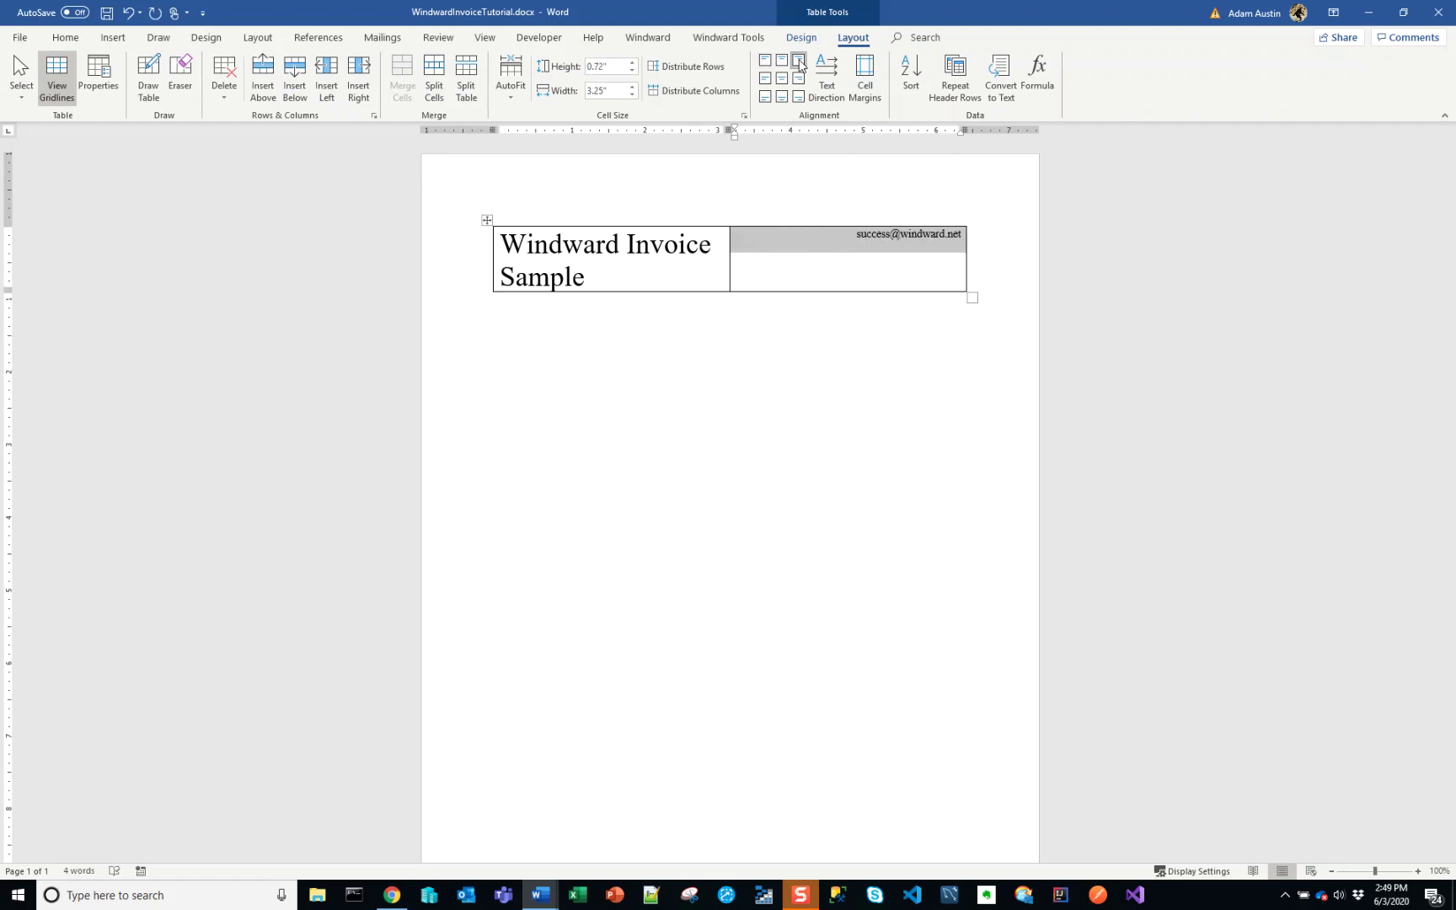
{"action": "left_click", "coordinate": [801, 37]}
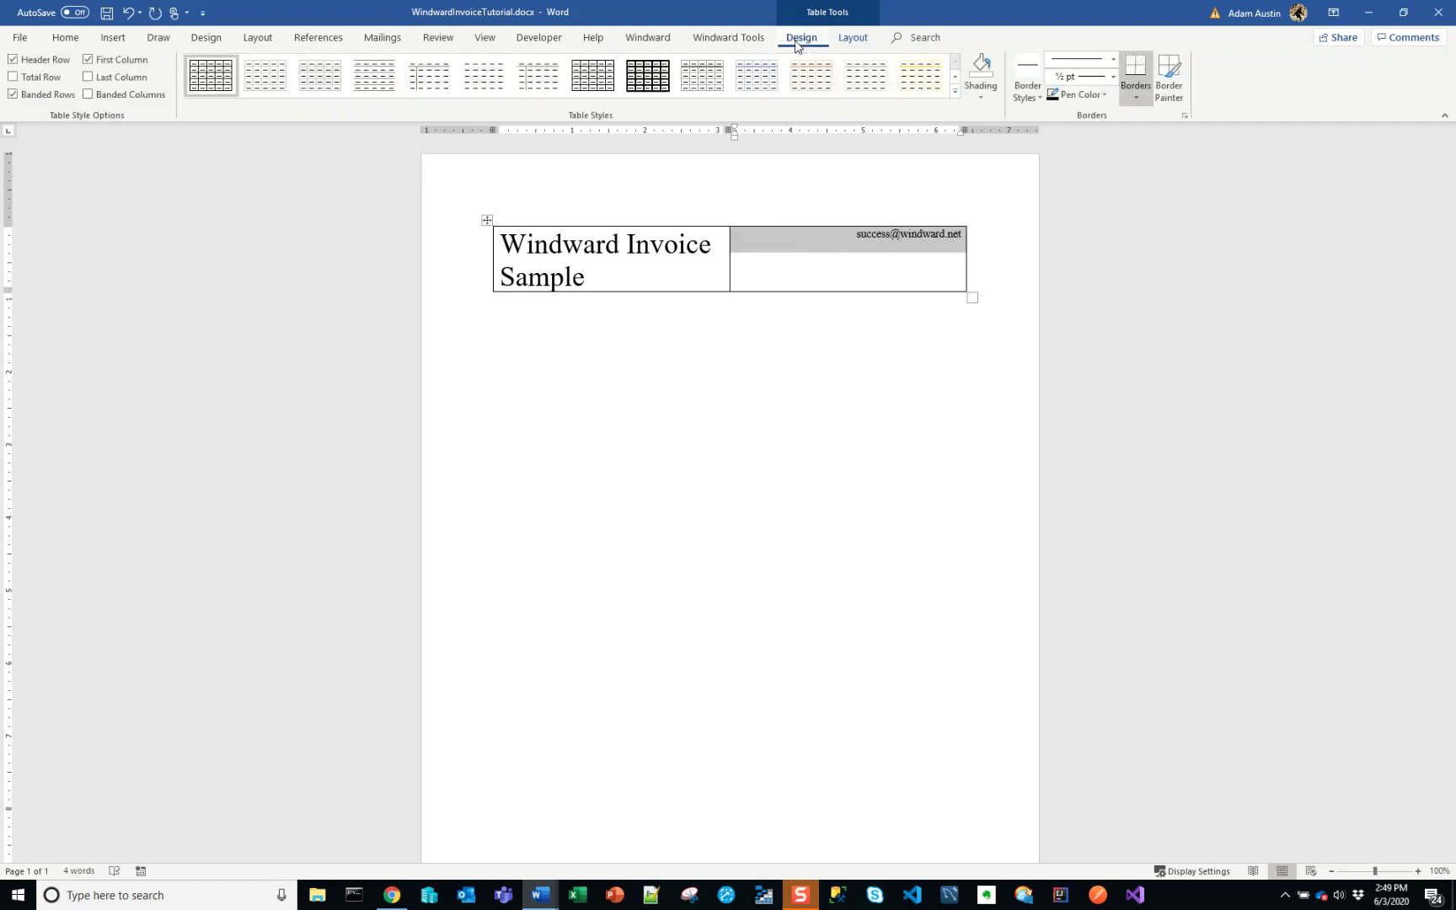
- Copy the phone and website lines from the sample invoice and paste them under the e-mail
{"action": "left_click", "coordinate": [839, 247]}
{"action": "key", "text": "alt+Tab"}
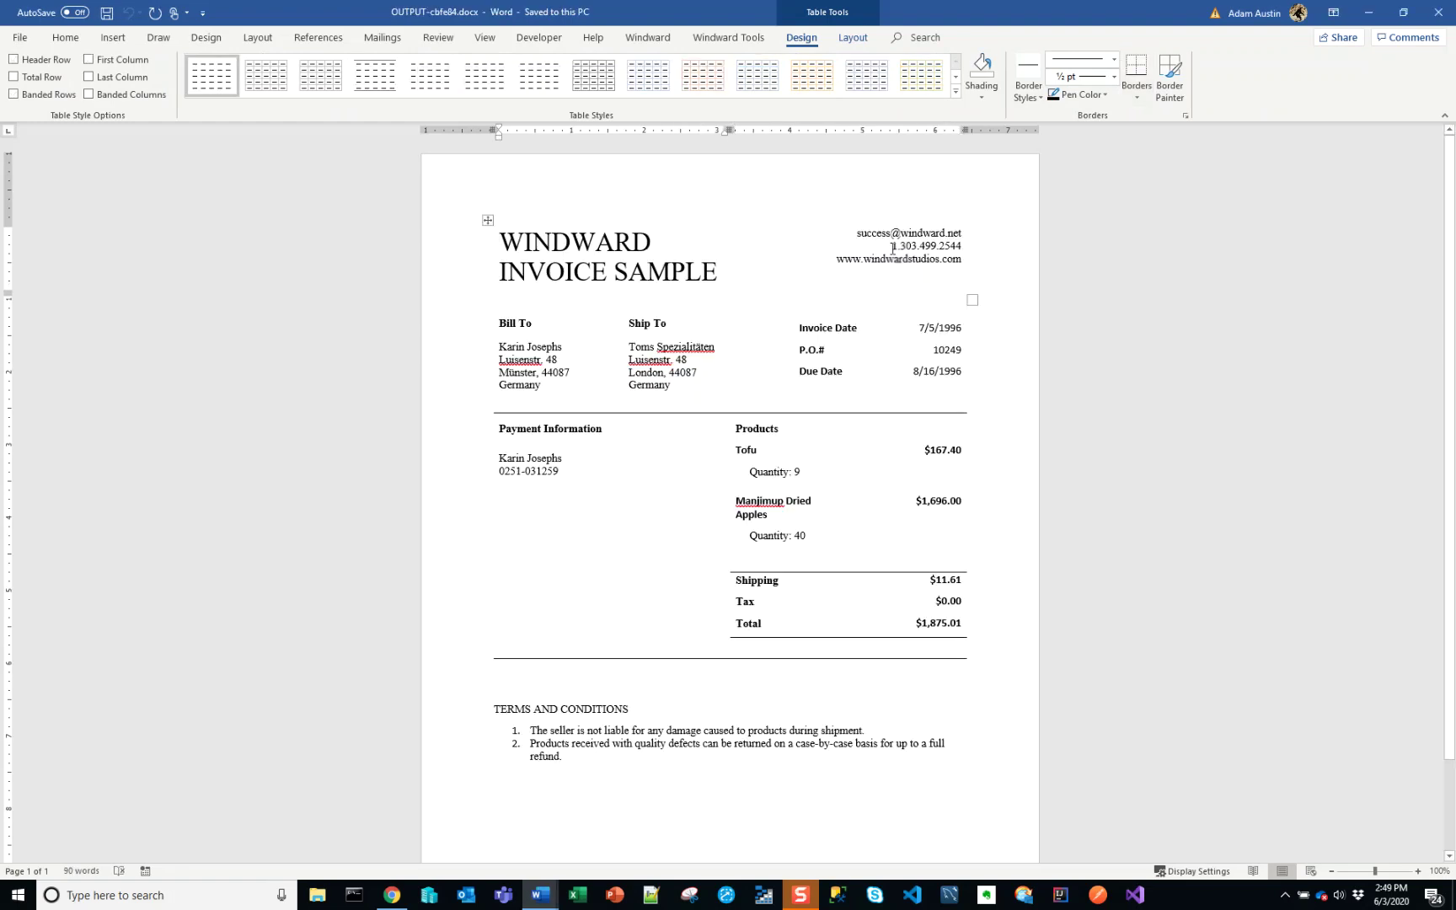
{"action": "triple_click", "coordinate": [892, 247]}
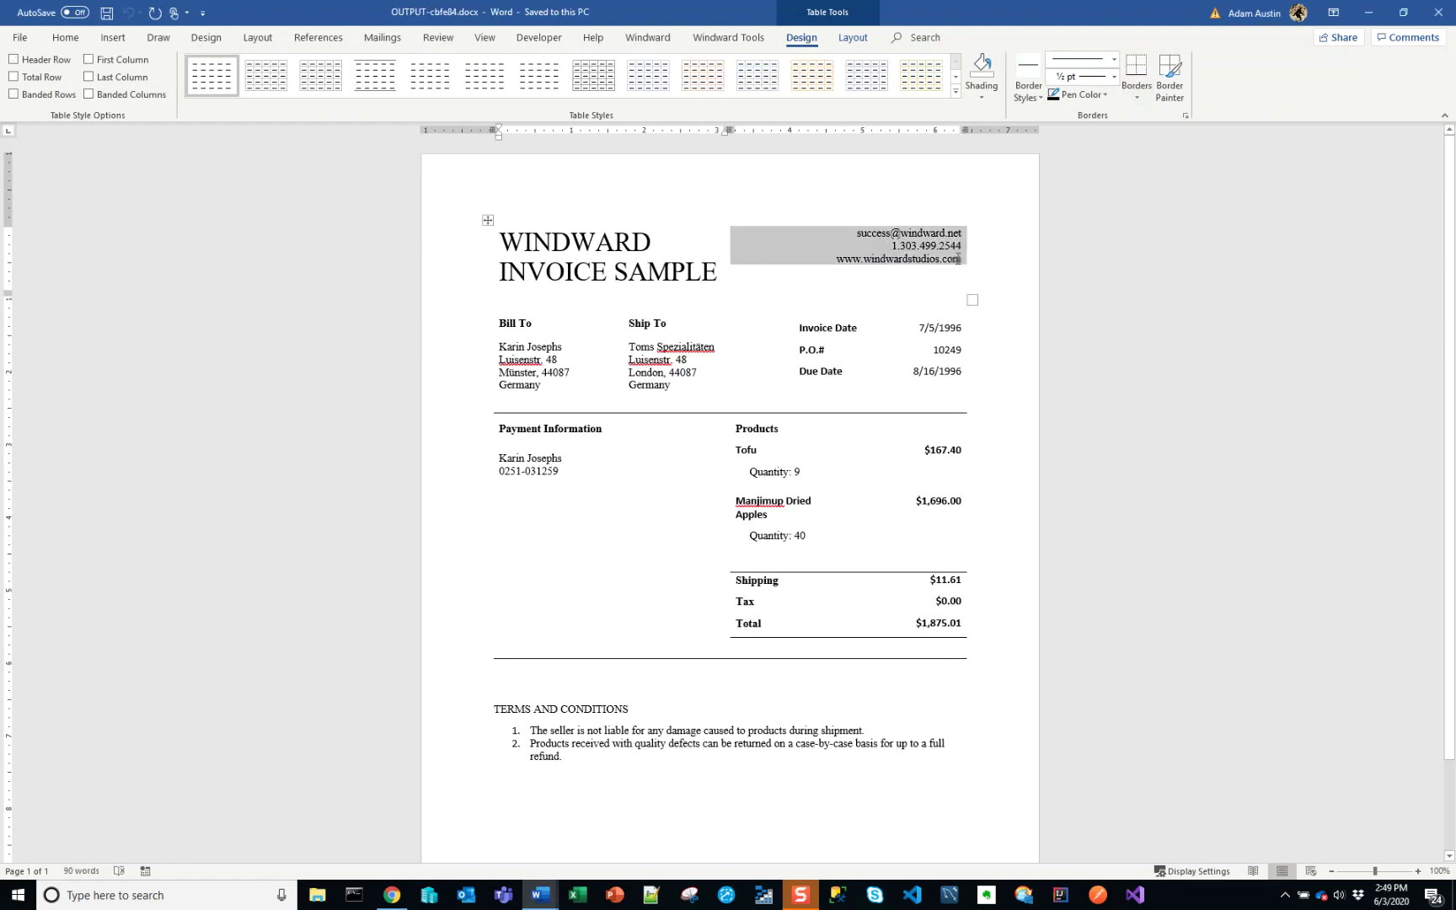
{"action": "left_click", "coordinate": [952, 258]}
{"action": "left_click_drag", "start_coordinate": [892, 246], "coordinate": [927, 267]}
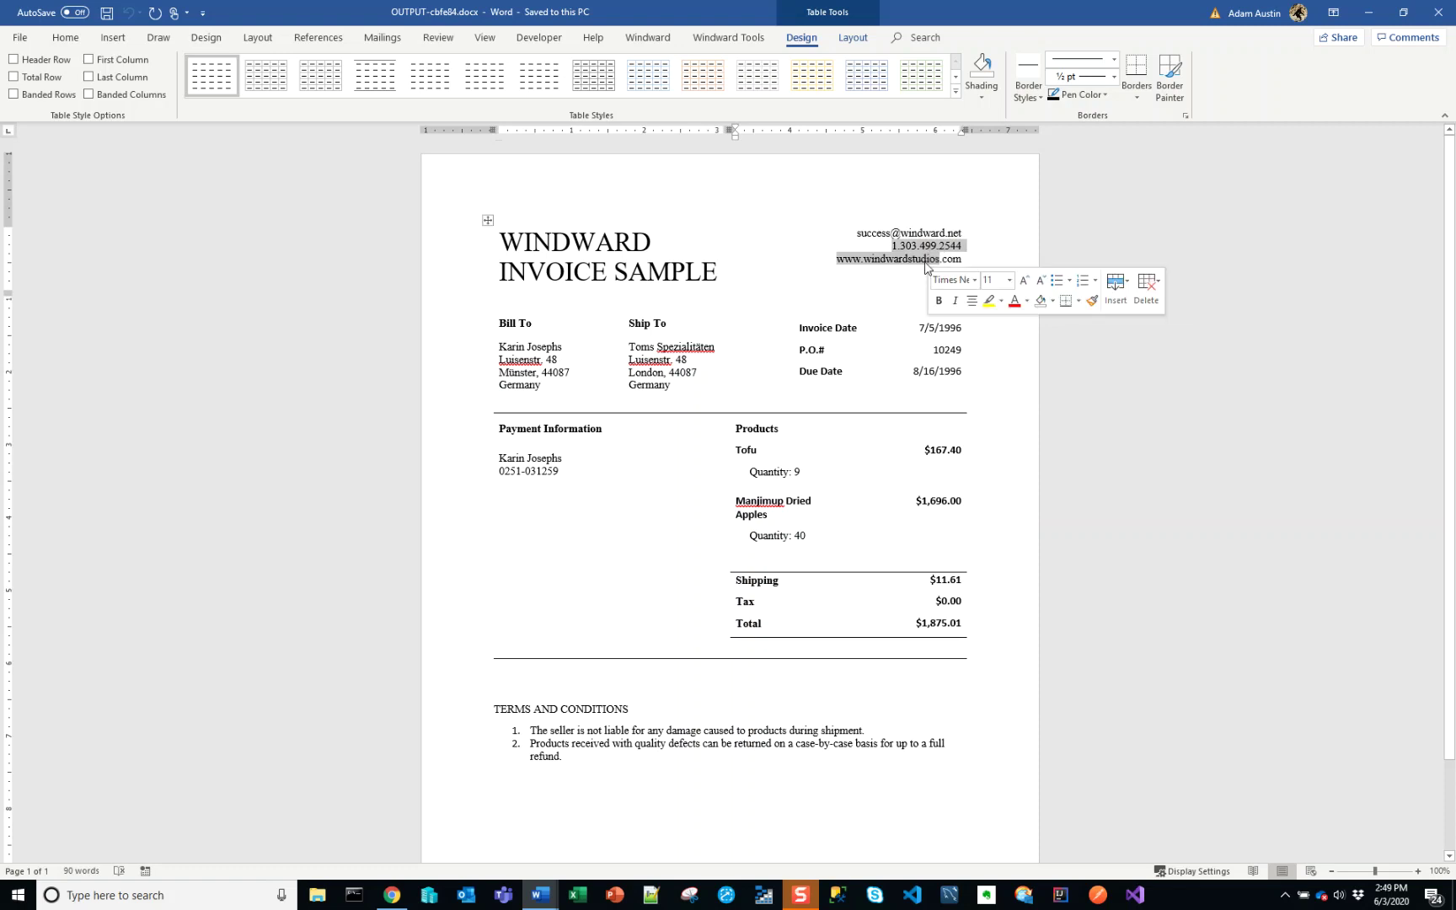
{"action": "key", "text": "shift+End"}
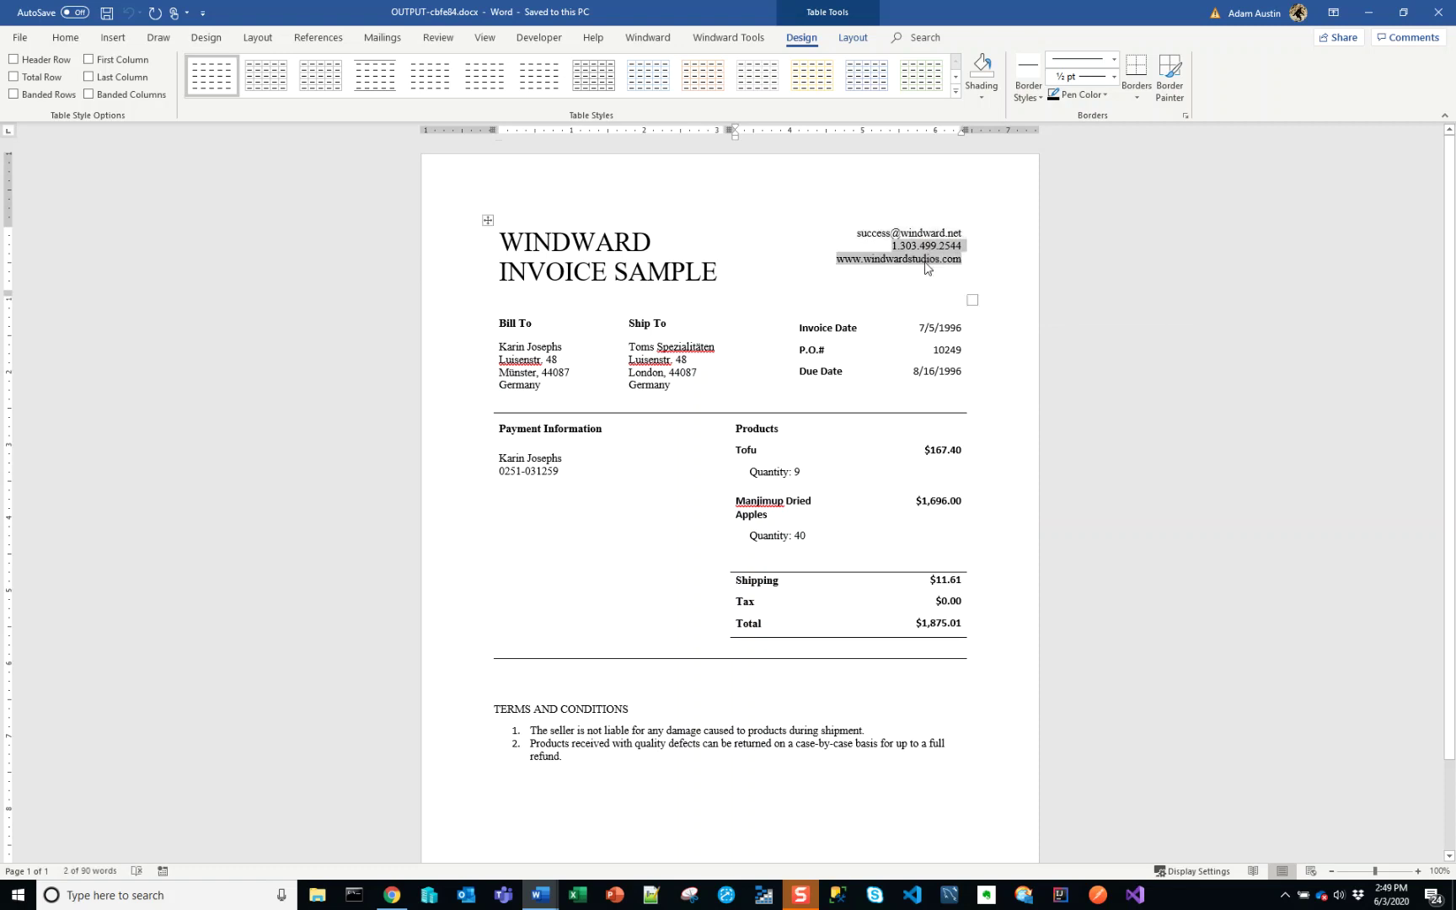
{"action": "key", "text": "ctrl+c"}
{"action": "key", "text": "alt+Tab"}
{"action": "key", "text": "ctrl+v"}
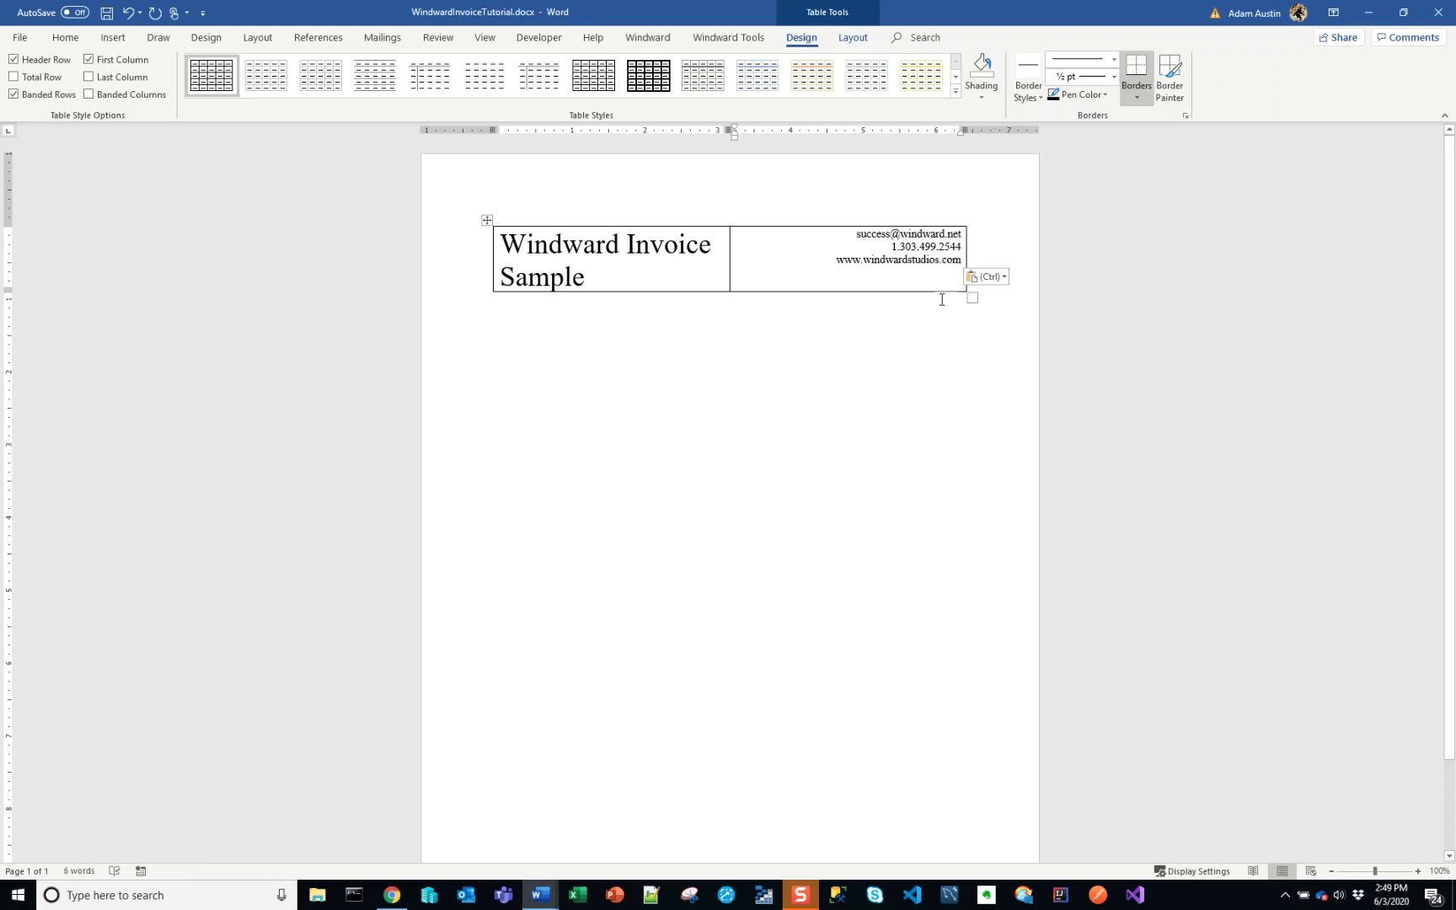
{"action": "key", "text": "alt+Tab"}
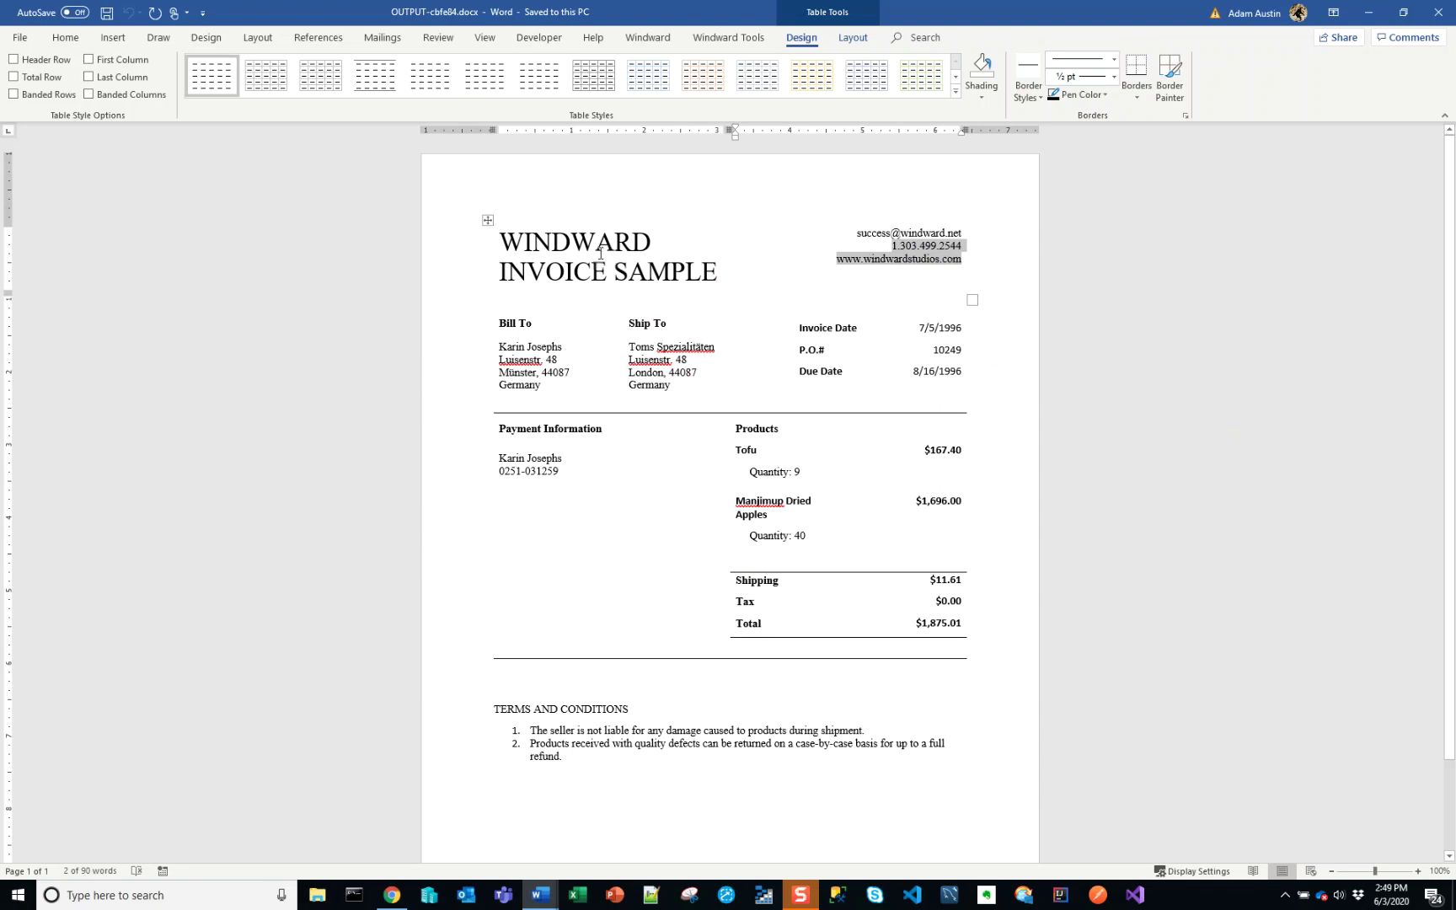
{"action": "key", "text": "alt+Tab"}
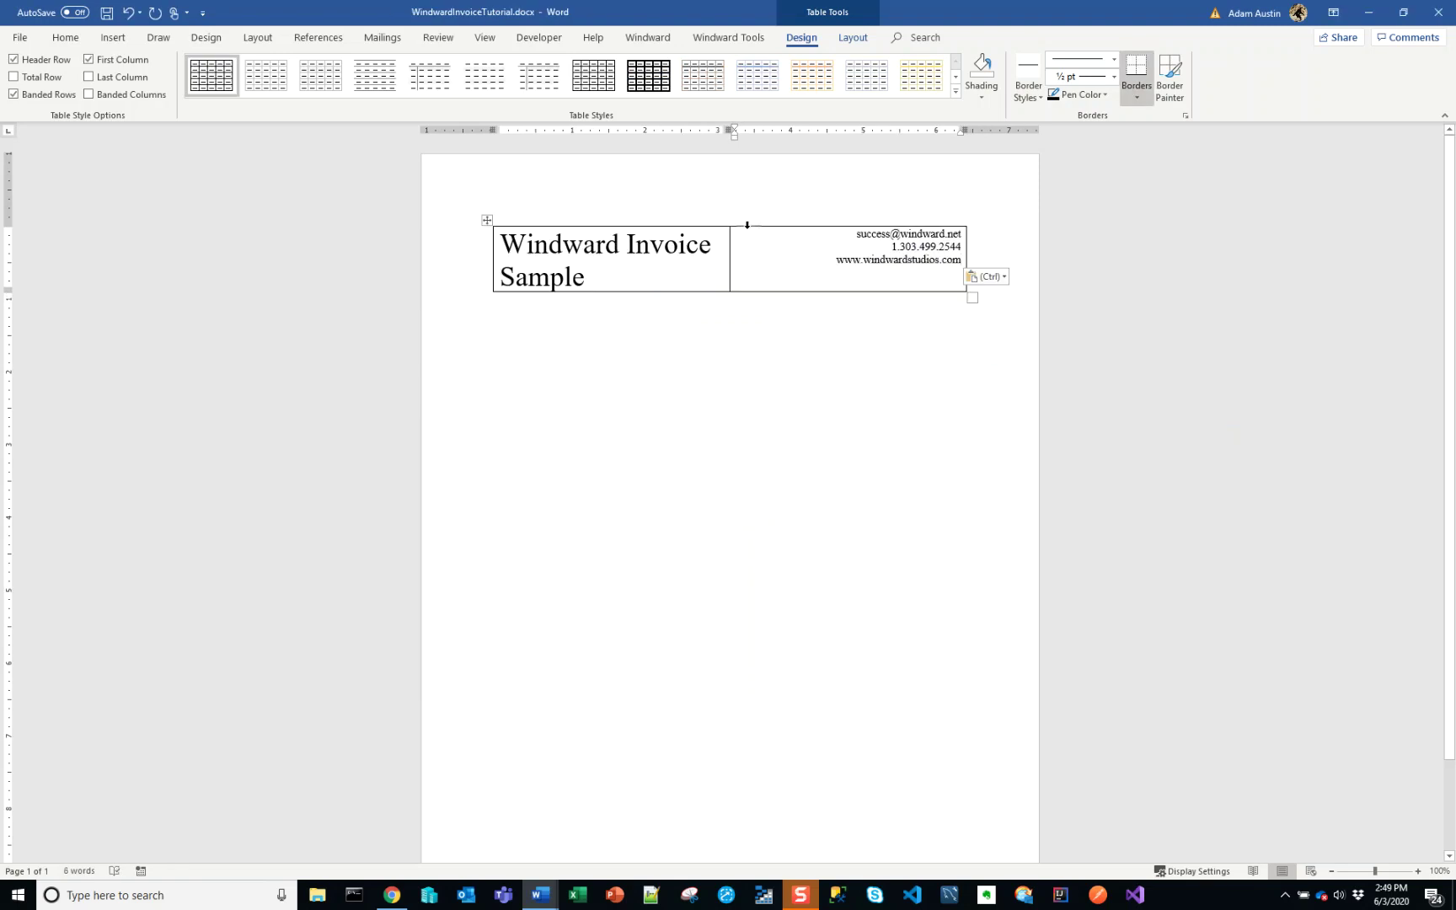
- Apply No Border to the entire header table
{"action": "left_click_drag", "start_coordinate": [763, 266], "coordinate": [722, 251]}
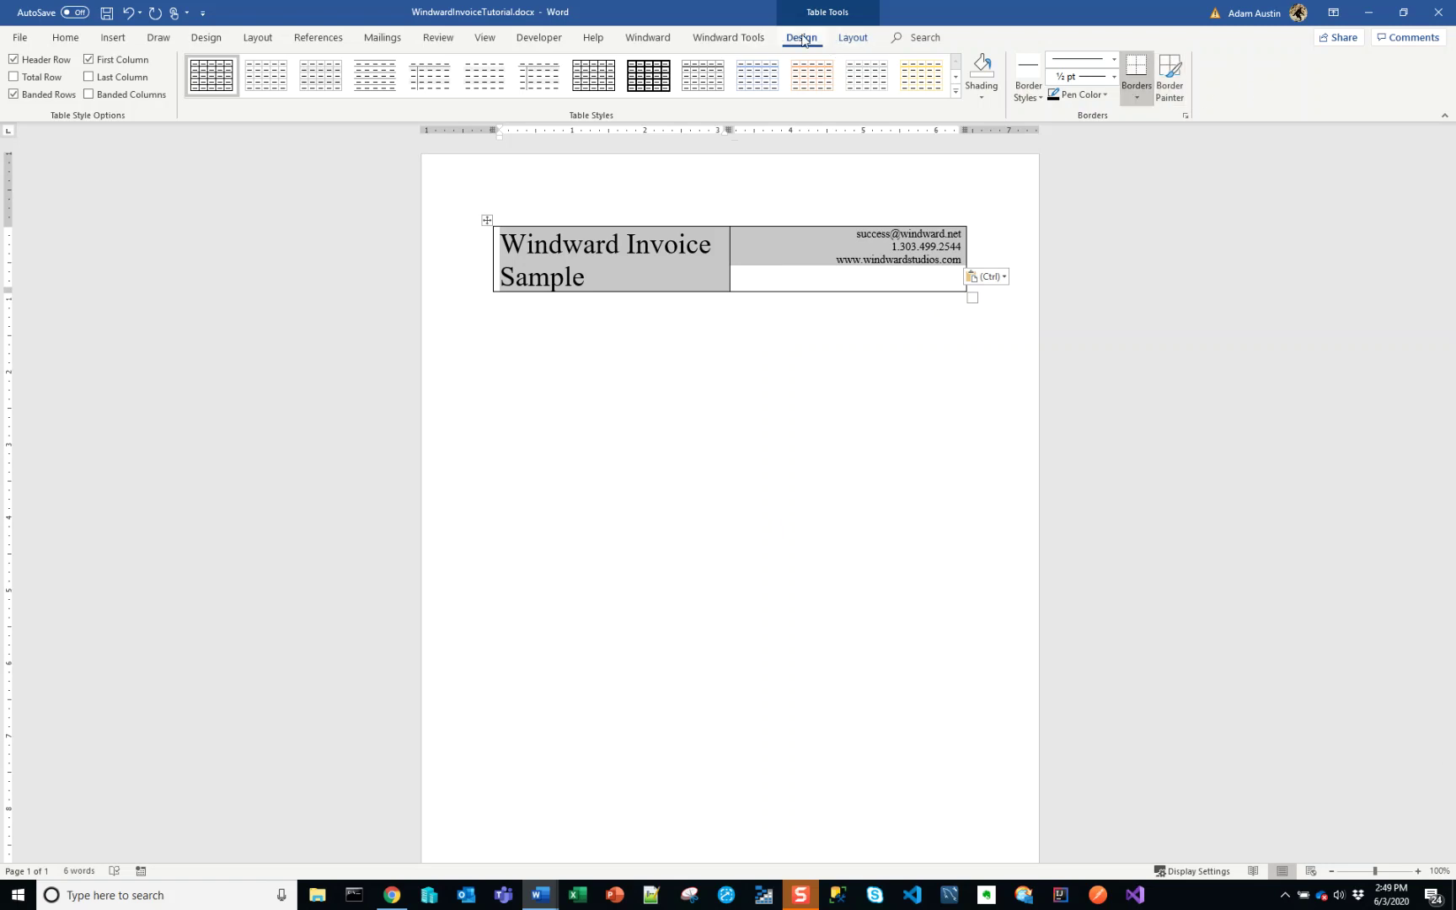
{"action": "left_click", "coordinate": [1137, 93]}
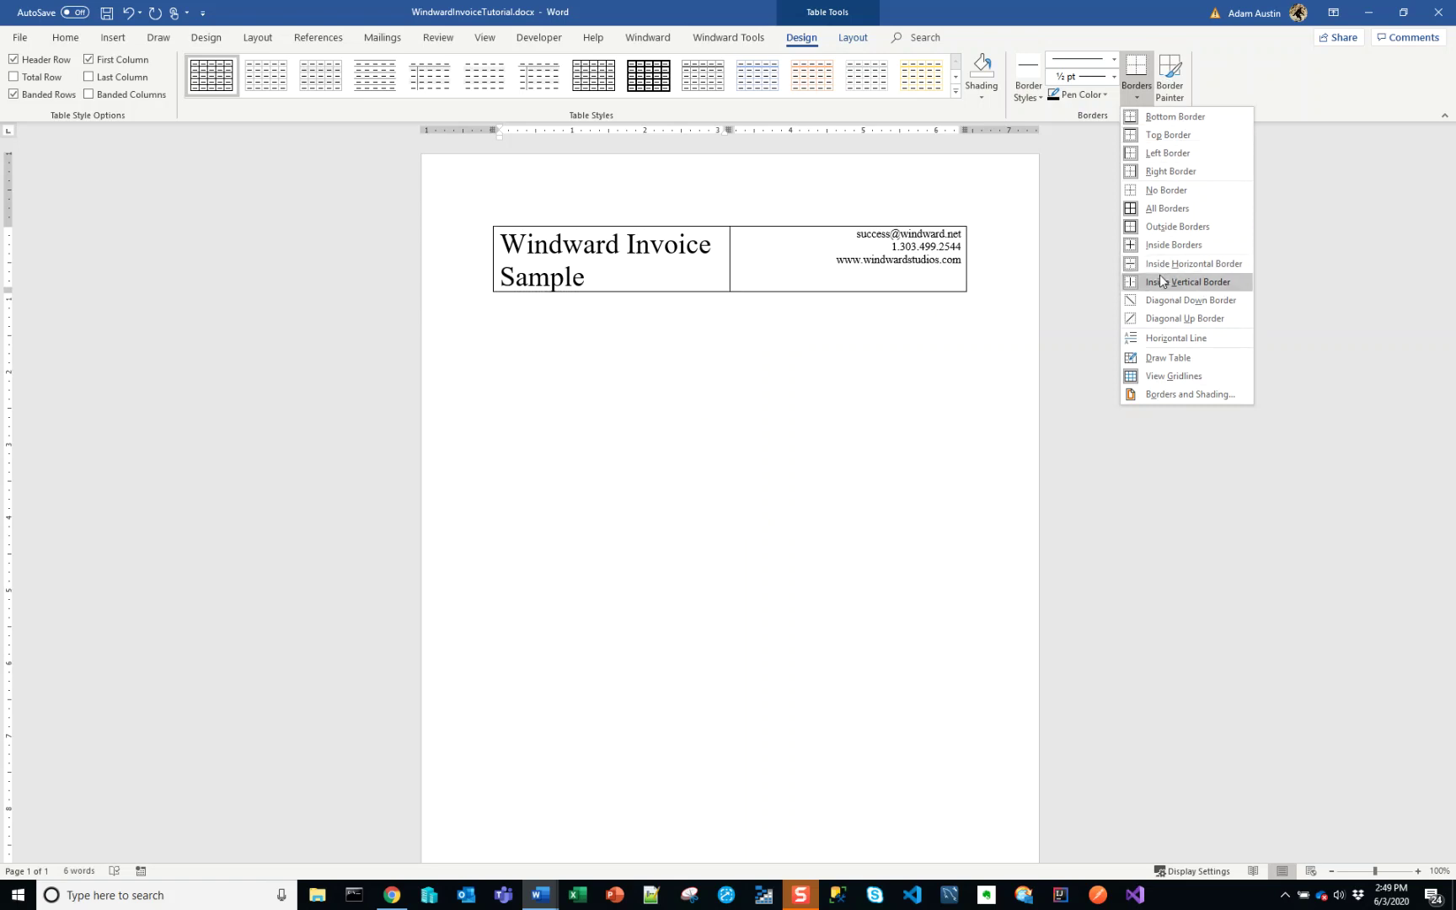
{"action": "left_click", "coordinate": [1175, 190]}
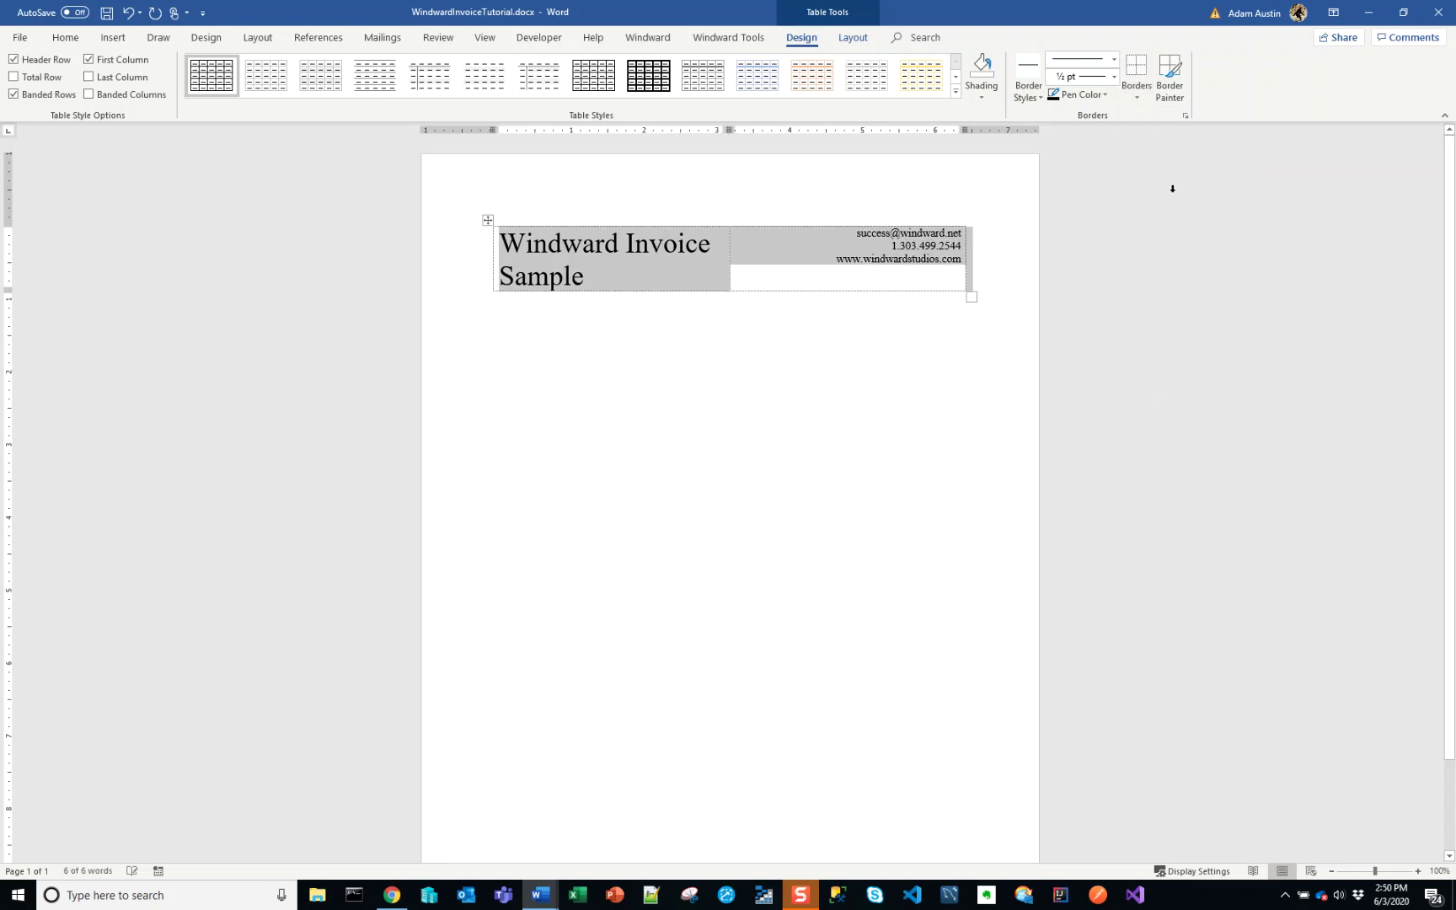
{"action": "left_click", "coordinate": [881, 259]}
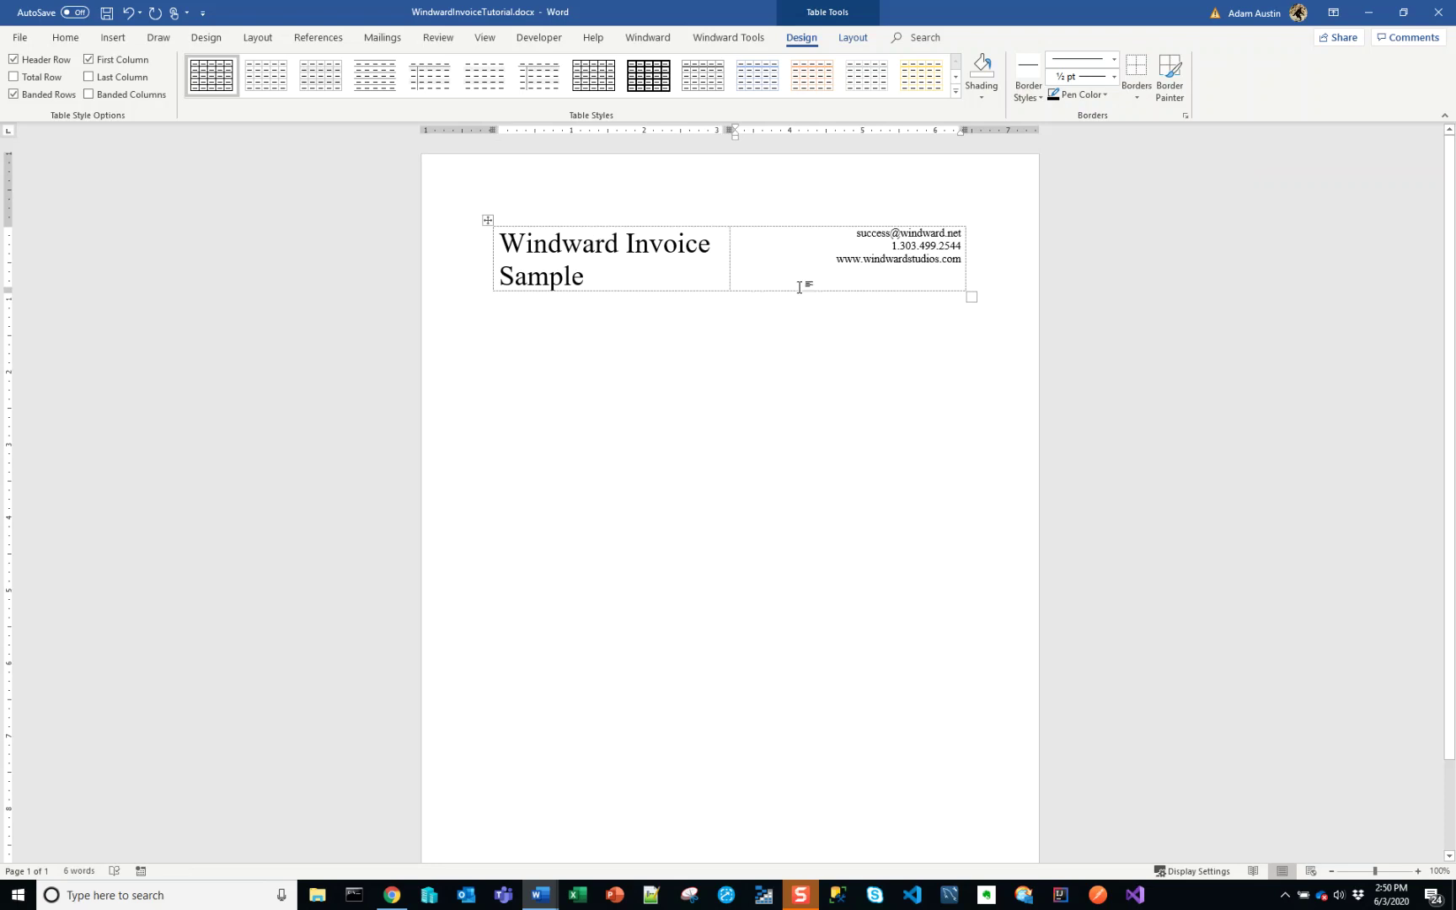
- Turn off View Table Gridlines, found through a Tell Me search for 'view tab'
{"action": "left_click", "coordinate": [920, 37]}
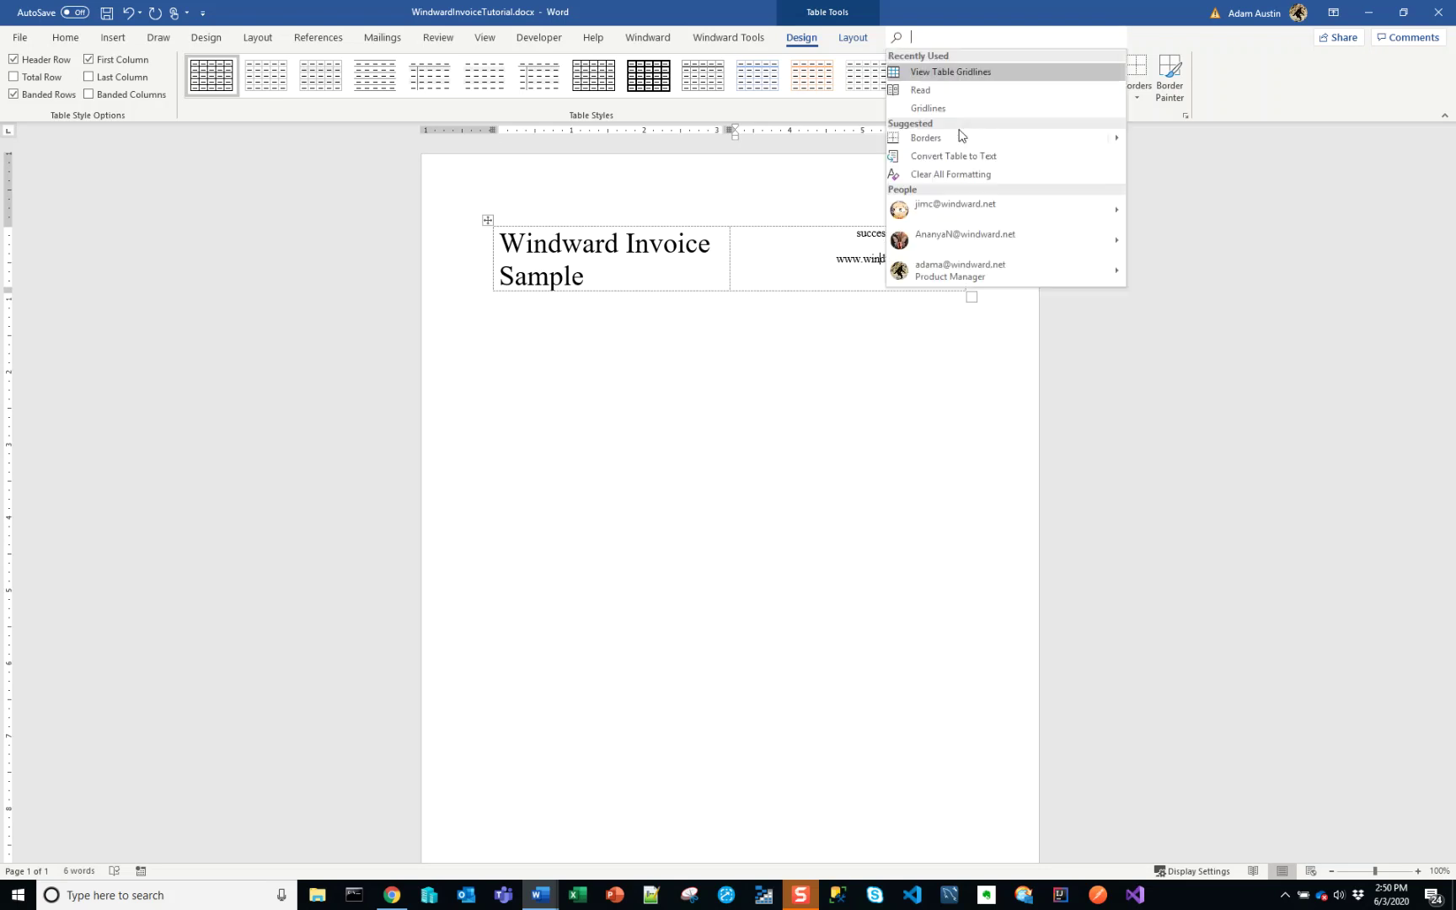
{"action": "type", "text": "view2"}
{"action": "key", "text": "BackSpace"}
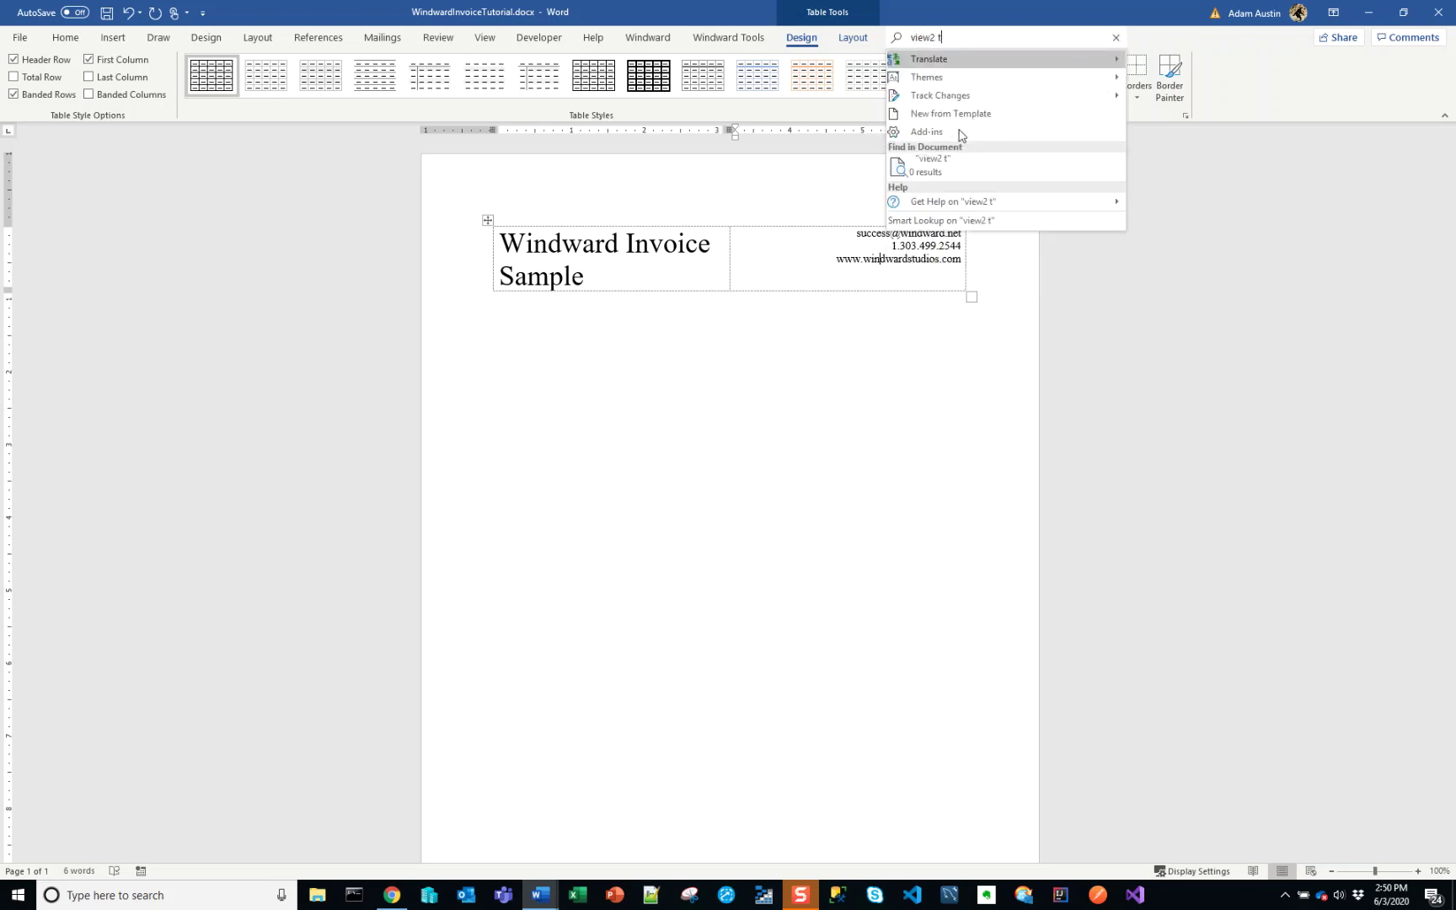
{"action": "type", "text": "tab"}
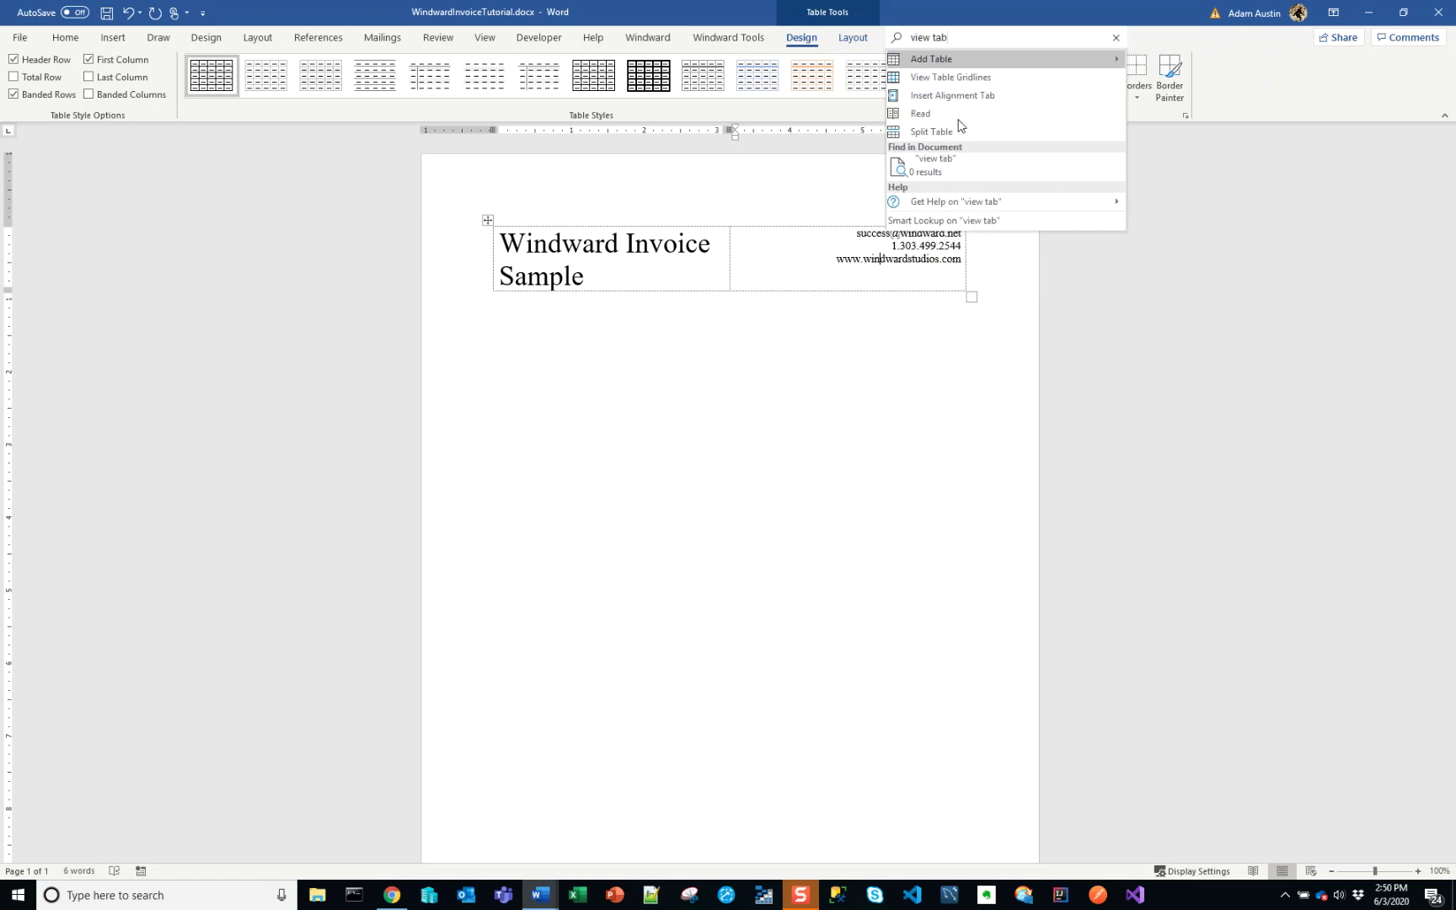
{"action": "left_click", "coordinate": [971, 81]}
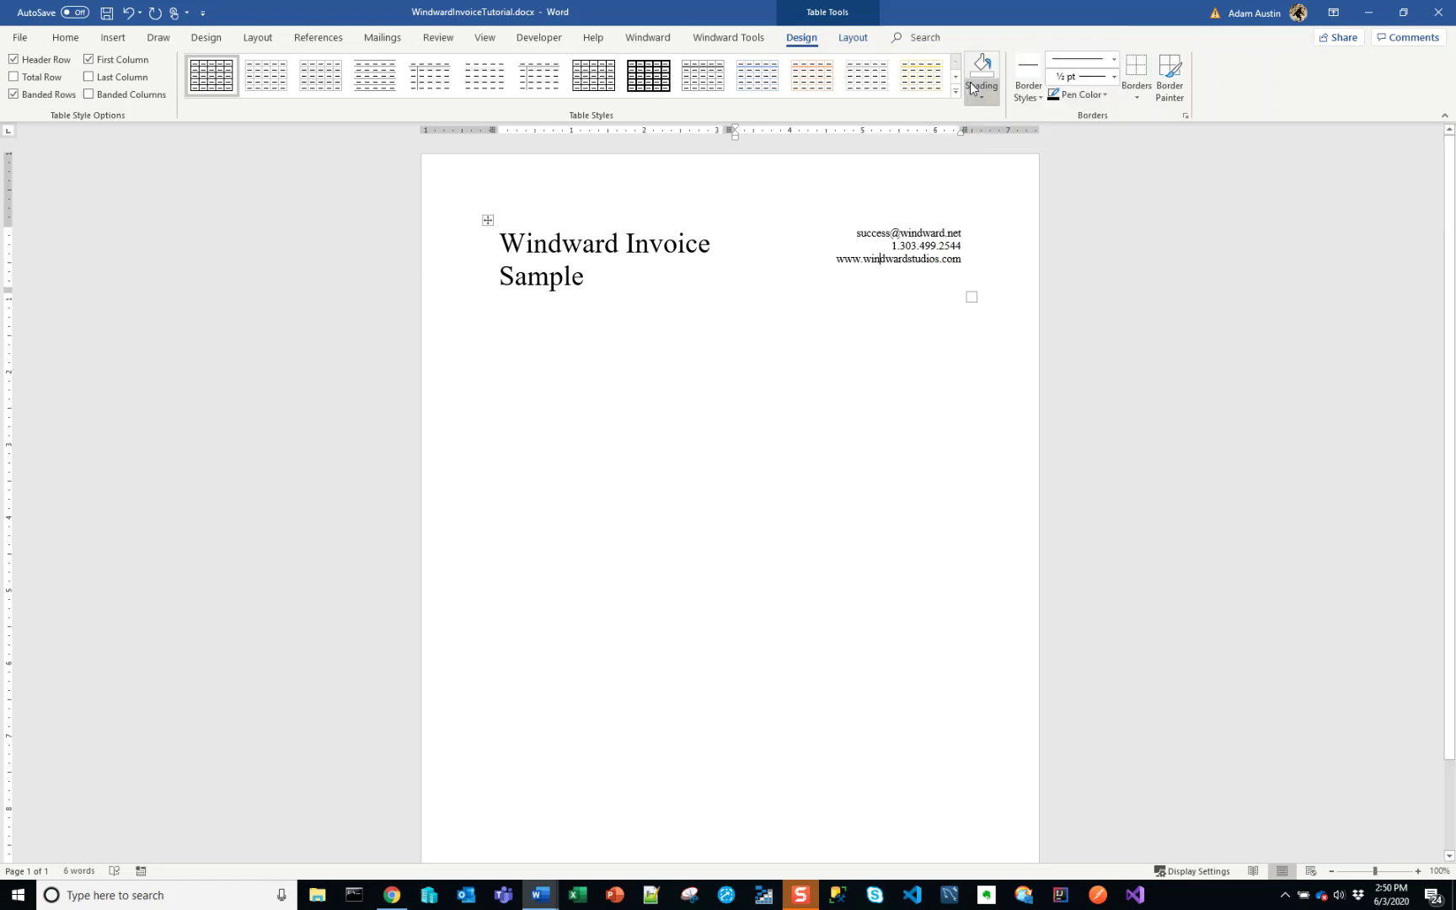
{"action": "left_click", "coordinate": [803, 494]}
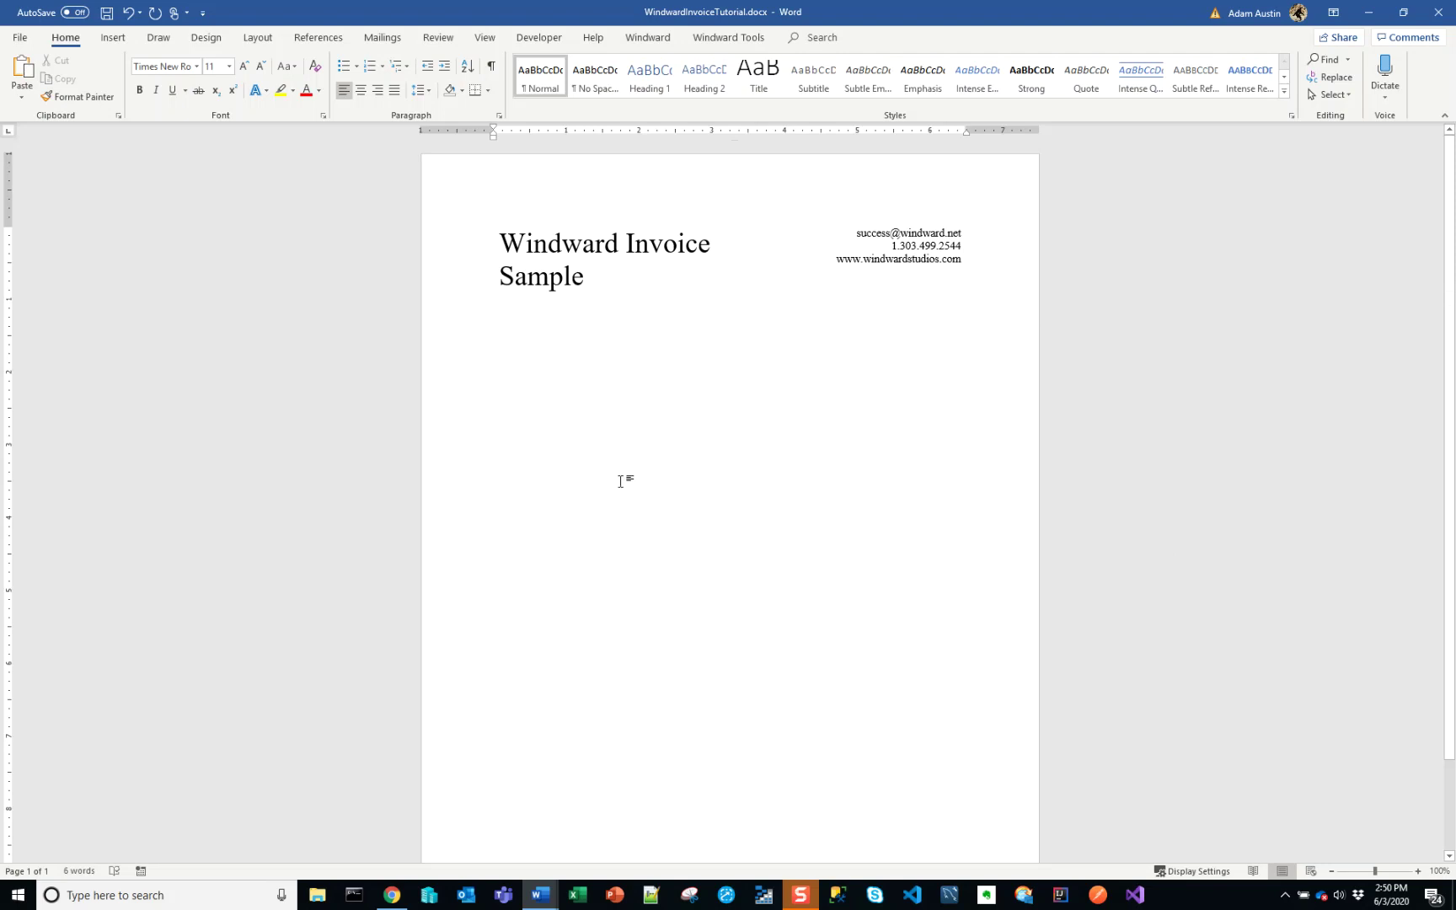
- Add empty lines above the table and turn View Gridlines back on via 'show gridlines' search
{"action": "left_click", "coordinate": [495, 249]}
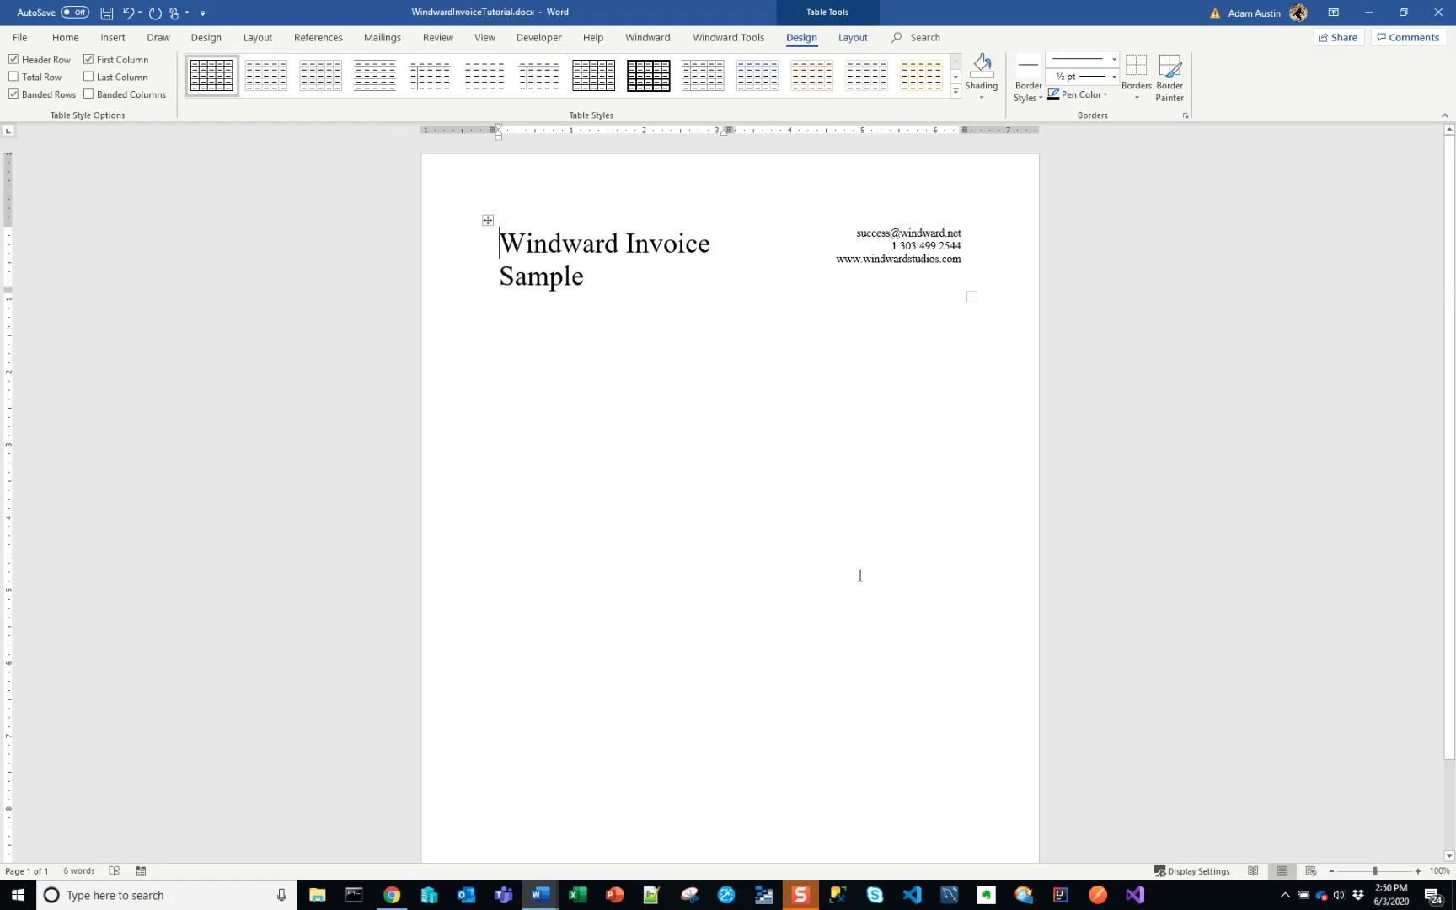
{"action": "key", "text": "Return"}
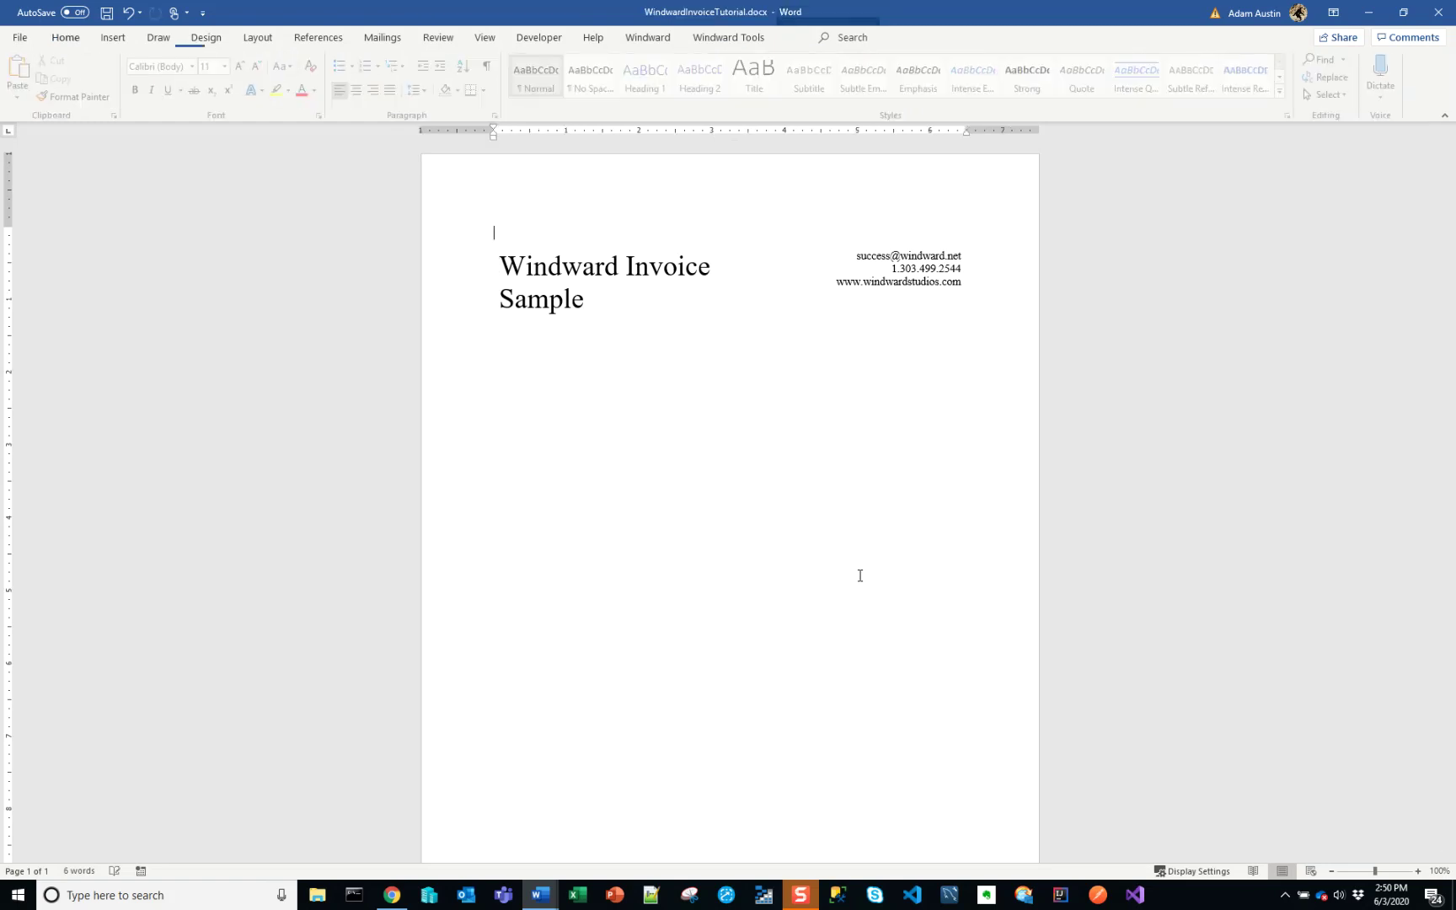
{"action": "key", "text": "Return"}
{"action": "key", "text": "Return"}
{"action": "key", "text": "Return"}
{"action": "key", "text": "Return"}
{"action": "key", "text": "Return"}
{"action": "key", "text": "Return"}
{"action": "key", "text": "Return"}
{"action": "key", "text": "Return"}
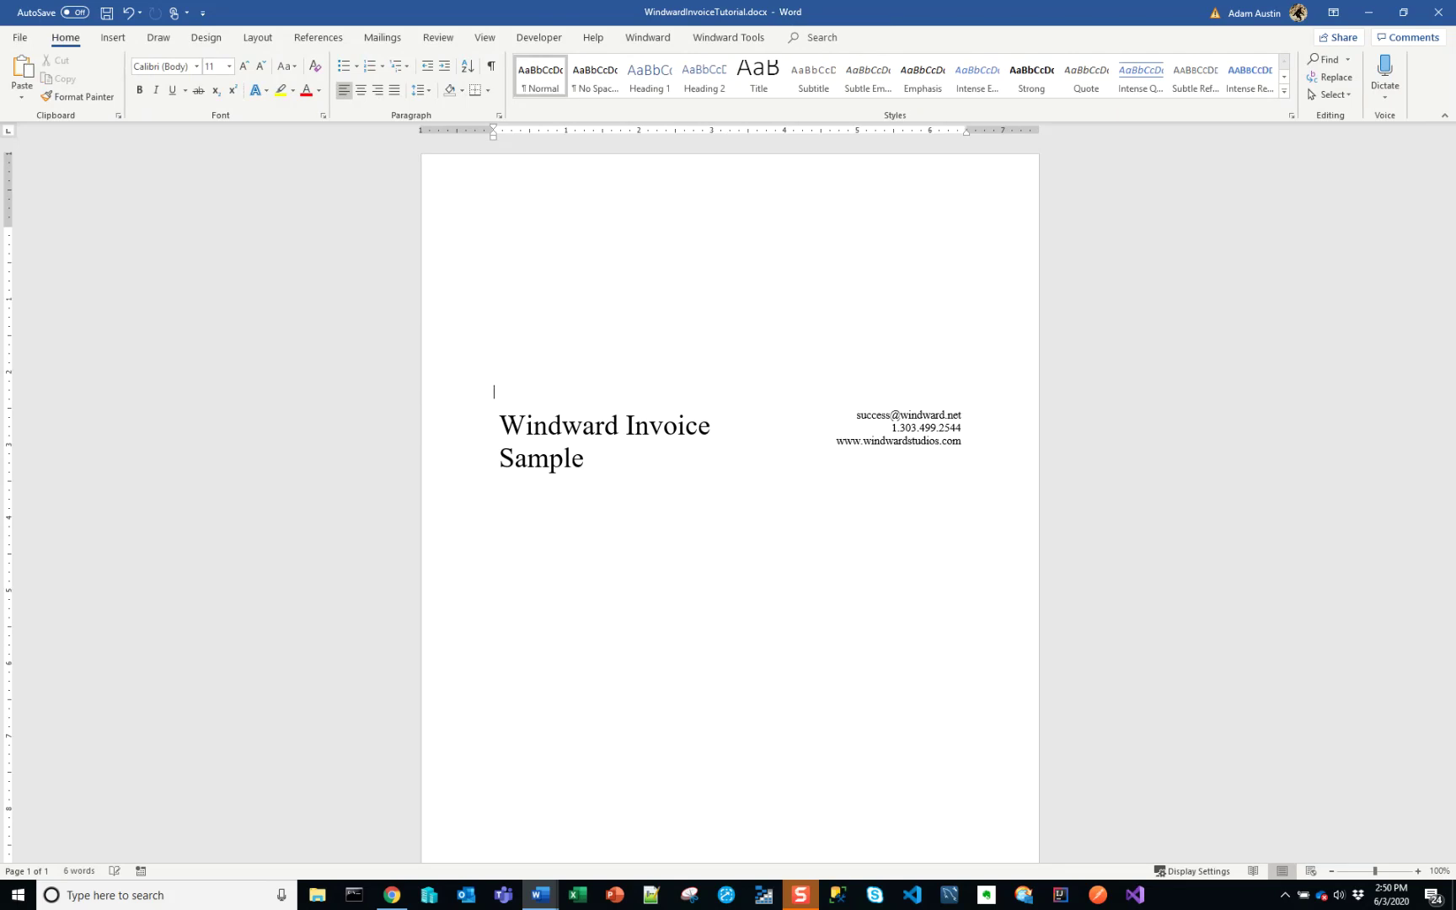
{"action": "left_click", "coordinate": [853, 37]}
{"action": "type", "text": "show"}
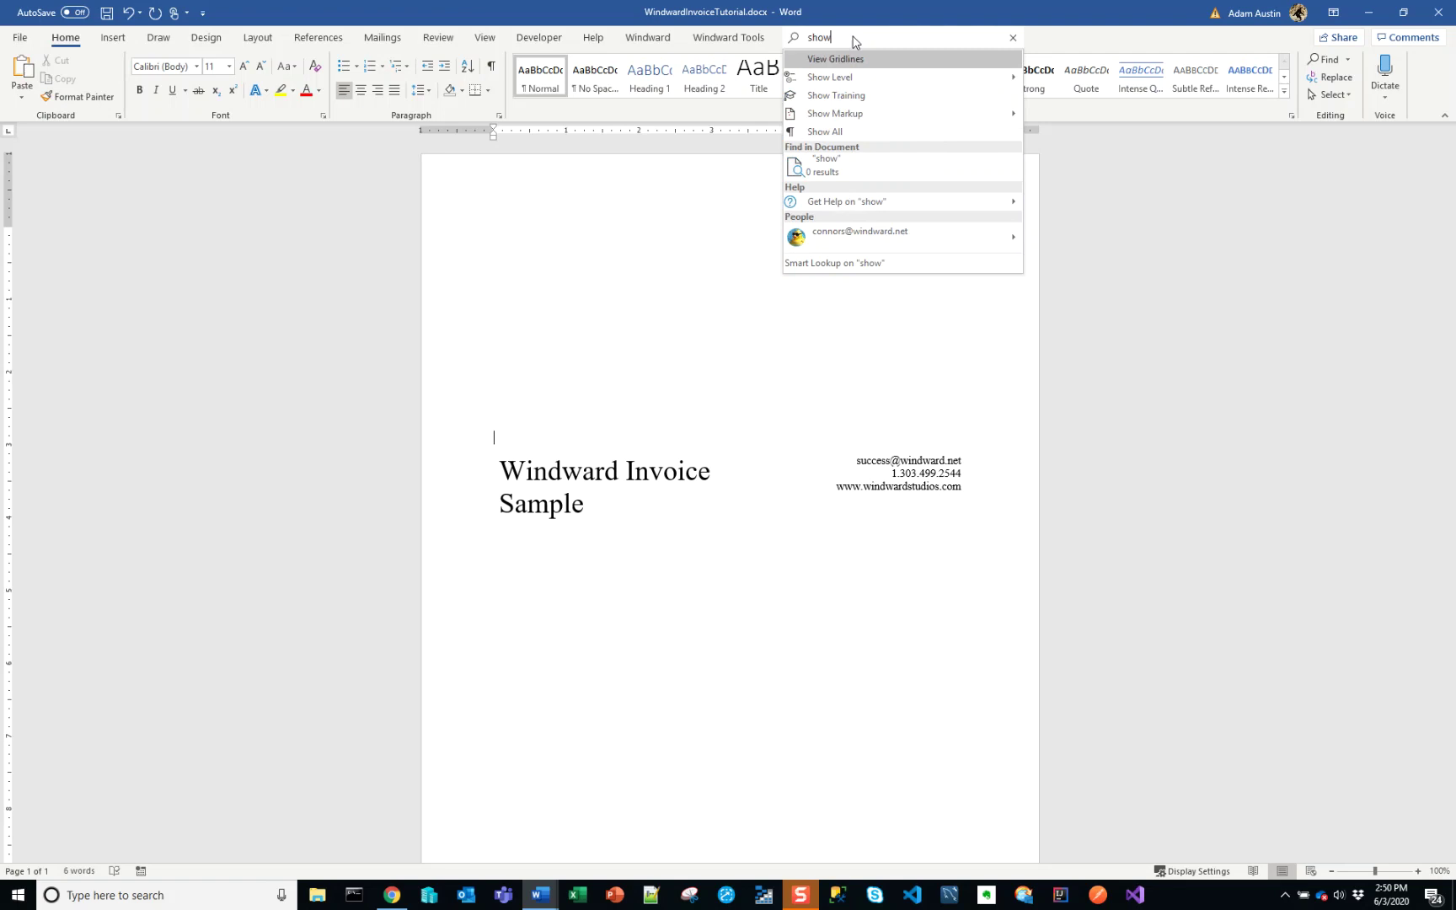
{"action": "type", "text": " gridlines"}
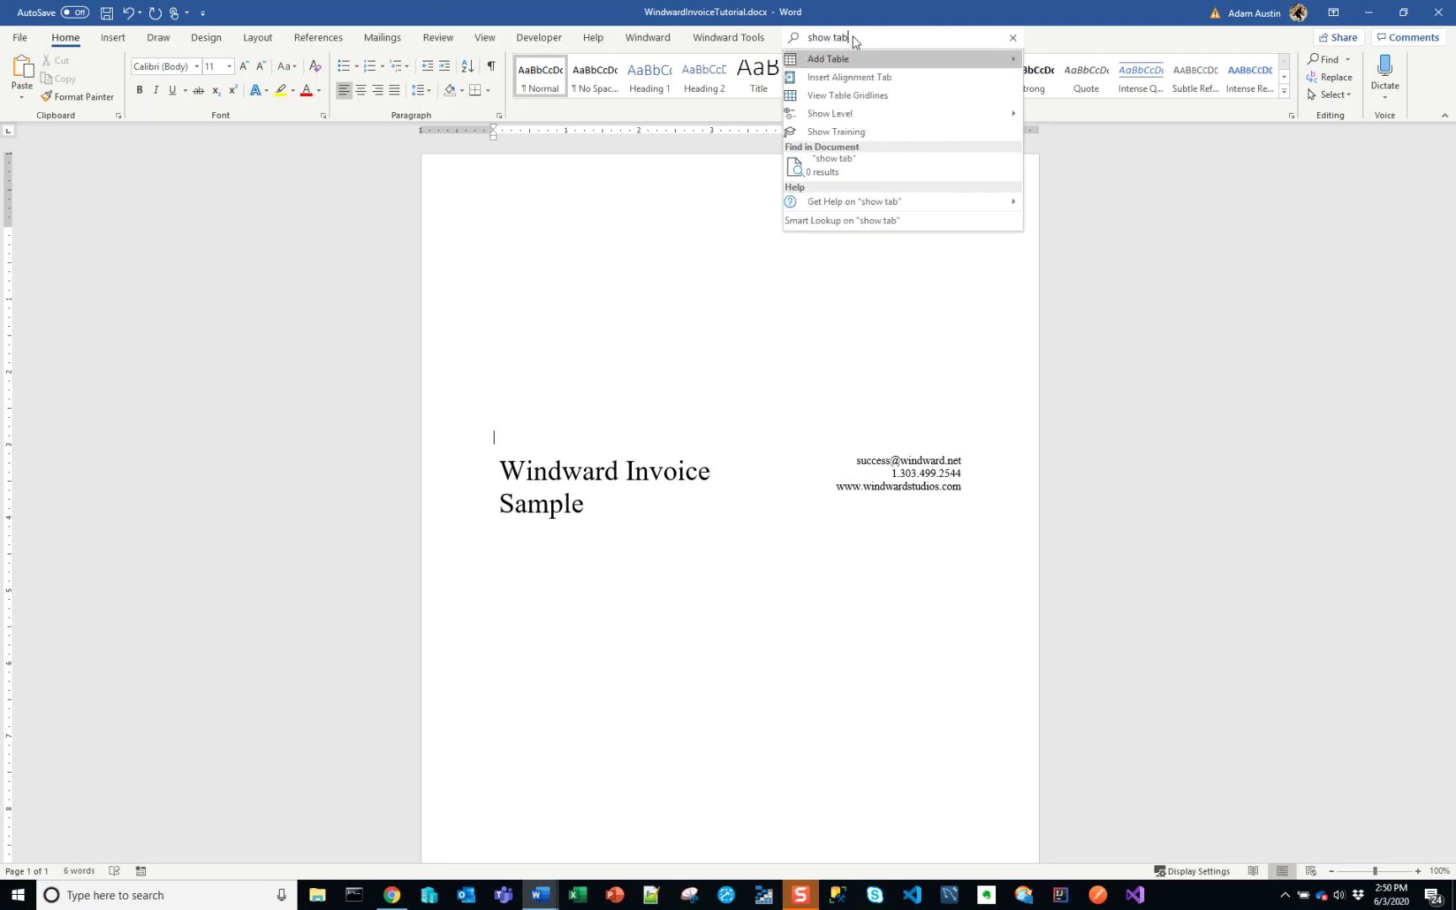
{"action": "left_click", "coordinate": [860, 87]}
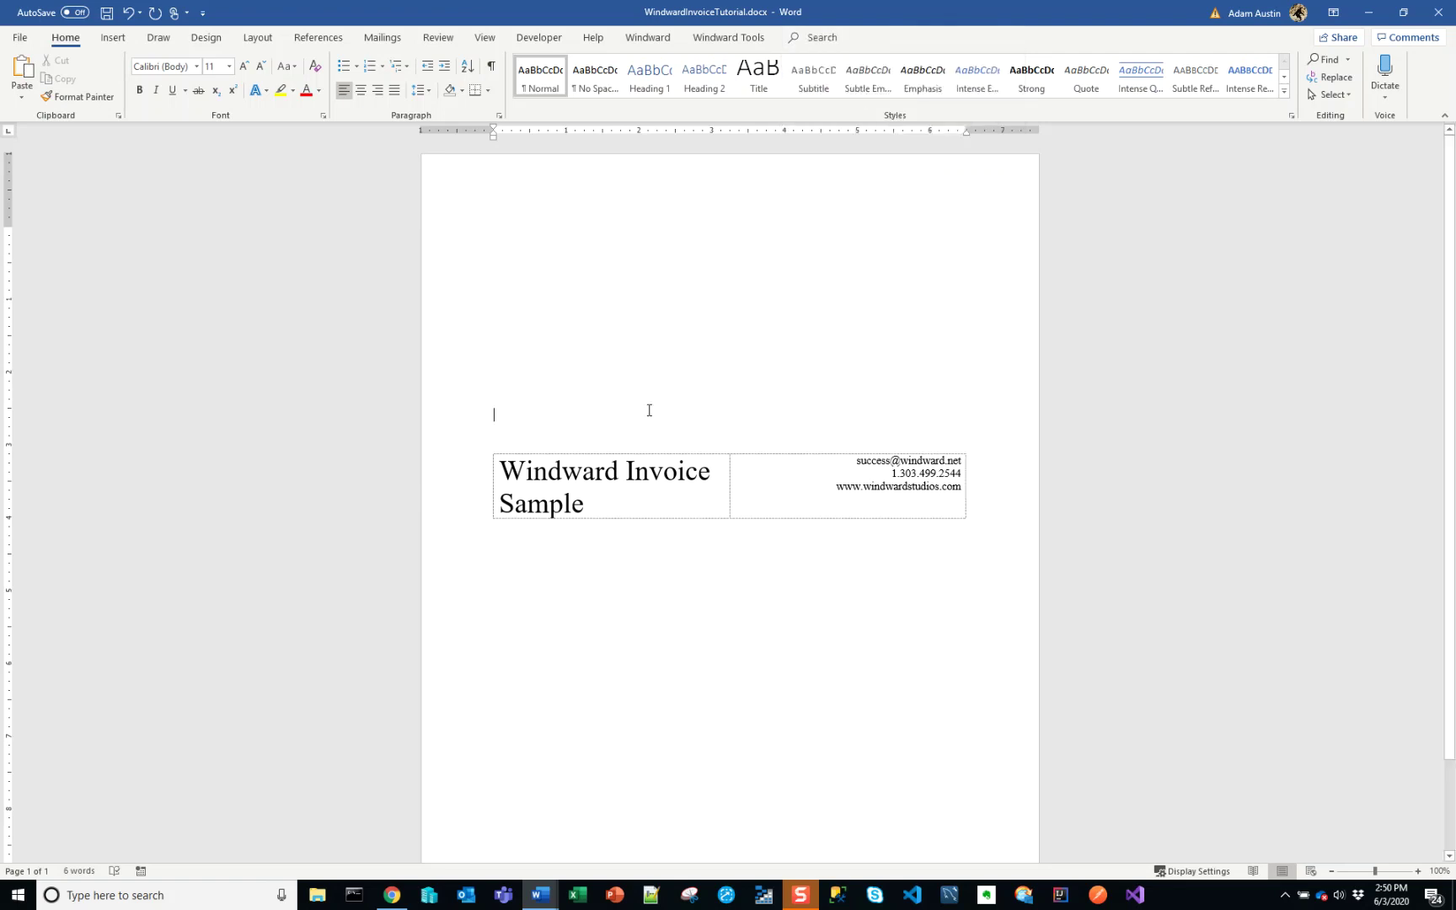
- Type 'Paragraphs here' above the table and 'Before the paragraph here' below it
{"action": "key", "text": "Return"}
{"action": "key", "text": "Return"}
{"action": "key", "text": "Return"}
{"action": "key", "text": "Return"}
{"action": "key", "text": "Return"}
{"action": "key", "text": "Return"}
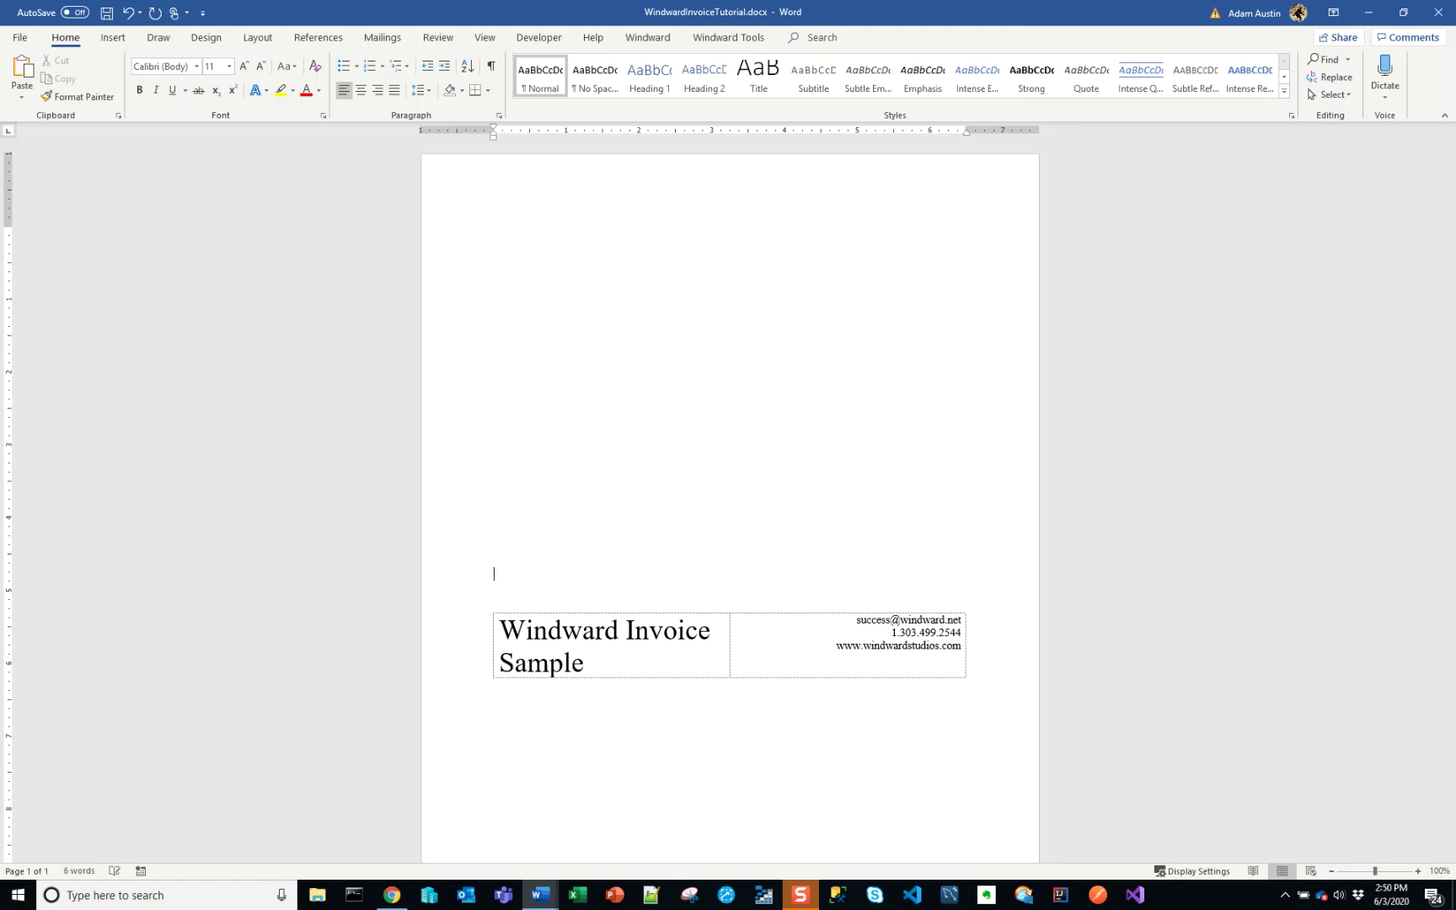
{"action": "key", "text": "BackSpace"}
{"action": "key", "text": "BackSpace"}
{"action": "key", "text": "BackSpace"}
{"action": "key", "text": "BackSpace"}
{"action": "key", "text": "BackSpace"}
{"action": "key", "text": "BackSpace"}
{"action": "key", "text": "BackSpace"}
{"action": "key", "text": "BackSpace"}
{"action": "key", "text": "BackSpace"}
{"action": "key", "text": "BackSpace"}
{"action": "key", "text": "BackSpace"}
{"action": "key", "text": "BackSpace"}
{"action": "key", "text": "BackSpace"}
{"action": "key", "text": "BackSpace"}
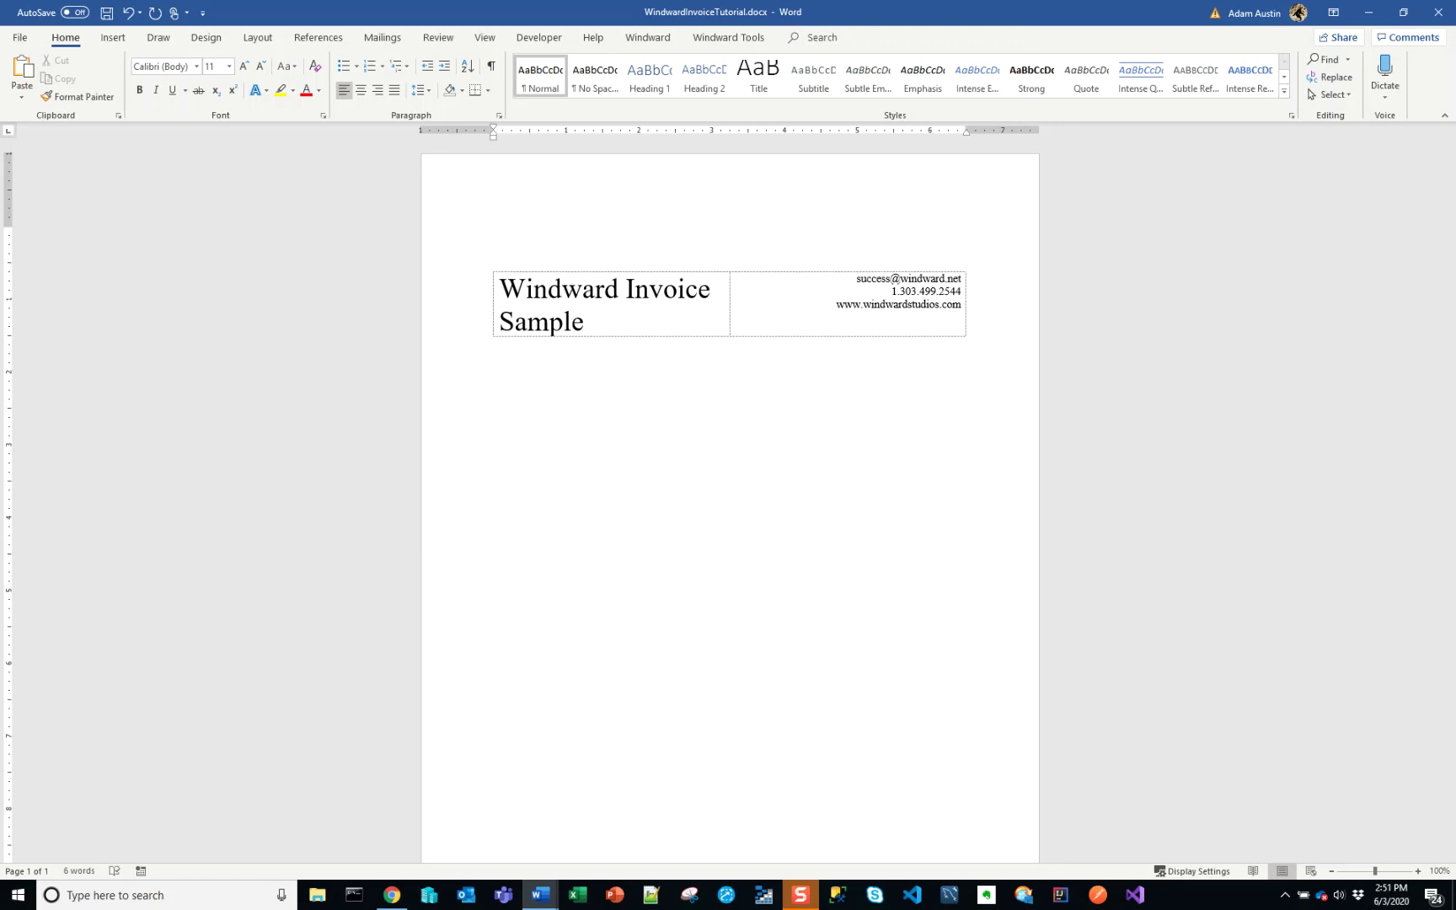
{"action": "key", "text": "Return"}
{"action": "key", "text": "Return"}
{"action": "key", "text": "Return"}
{"action": "key", "text": "Return"}
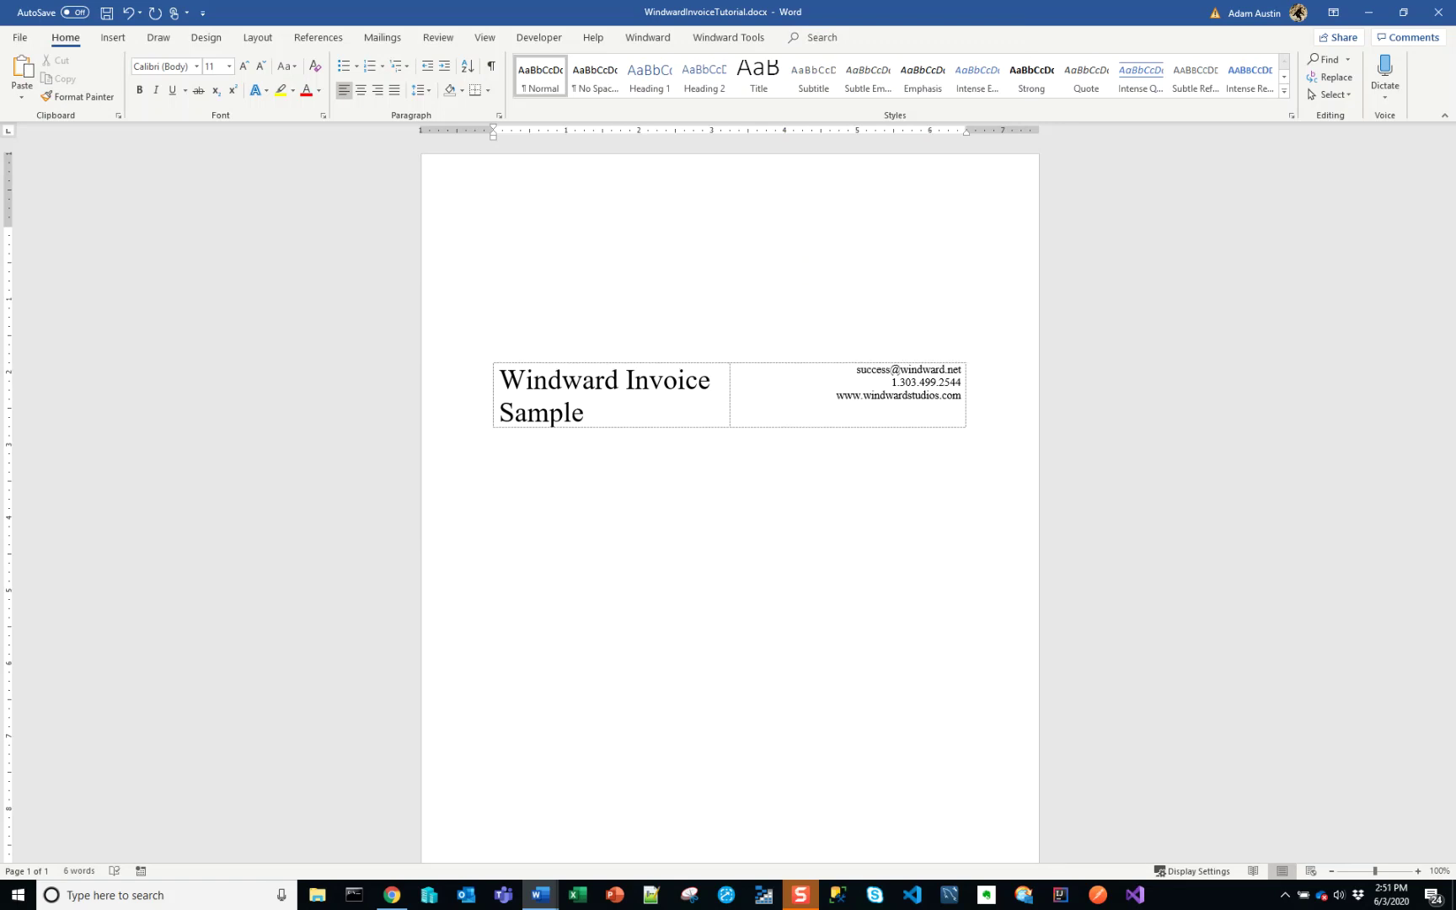
{"action": "key", "text": "BackSpace"}
{"action": "key", "text": "BackSpace"}
{"action": "key", "text": "BackSpace"}
{"action": "key", "text": "BackSpace"}
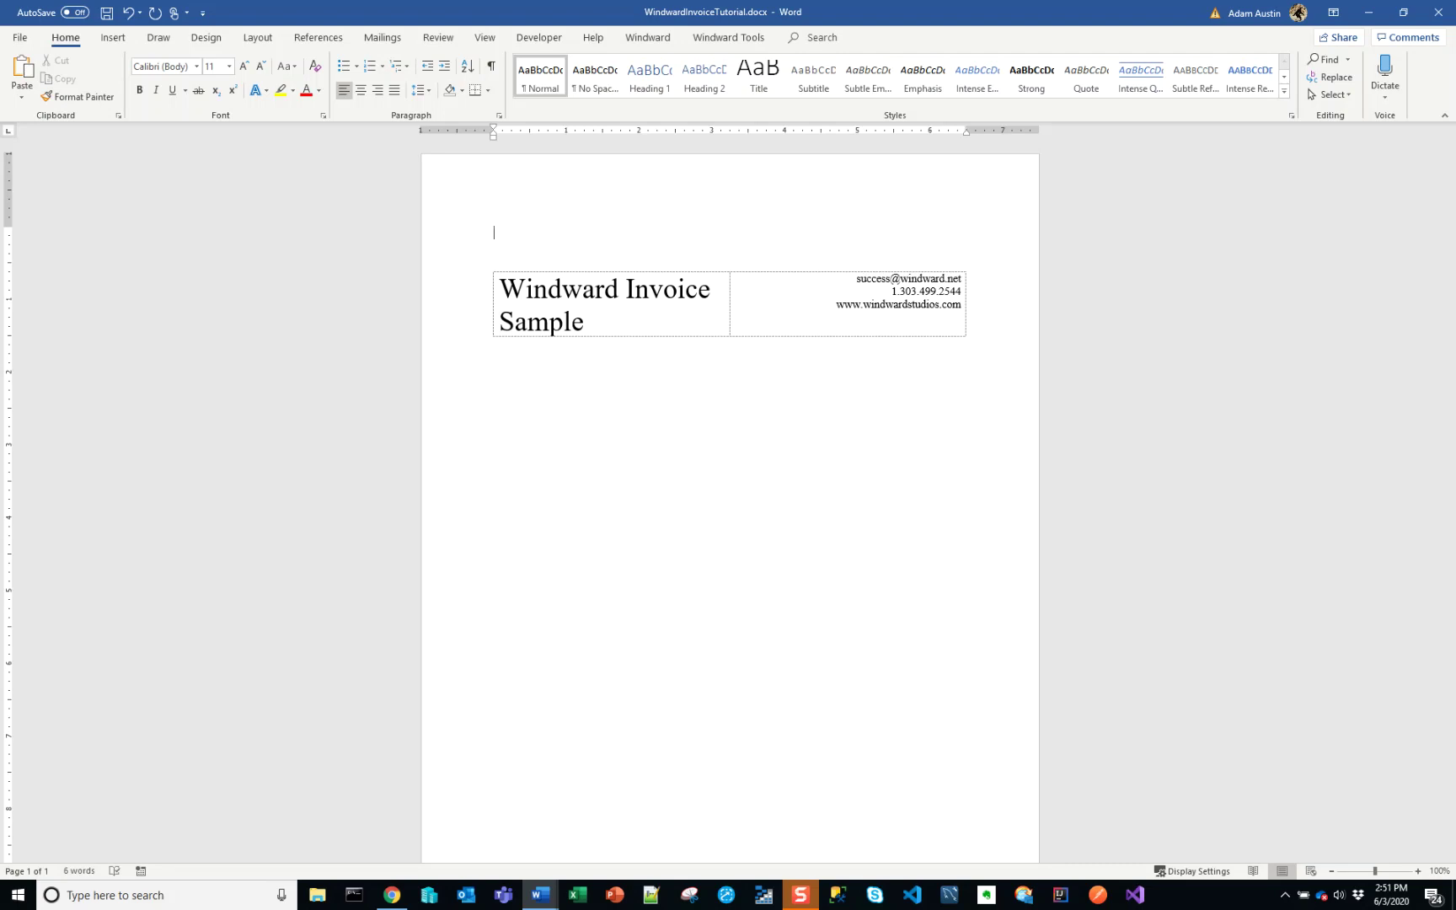
{"action": "type", "text": "Paragraphs here"}
{"action": "left_click", "coordinate": [645, 235]}
{"action": "left_click", "coordinate": [664, 496]}
{"action": "type", "text": "Before the pa"}
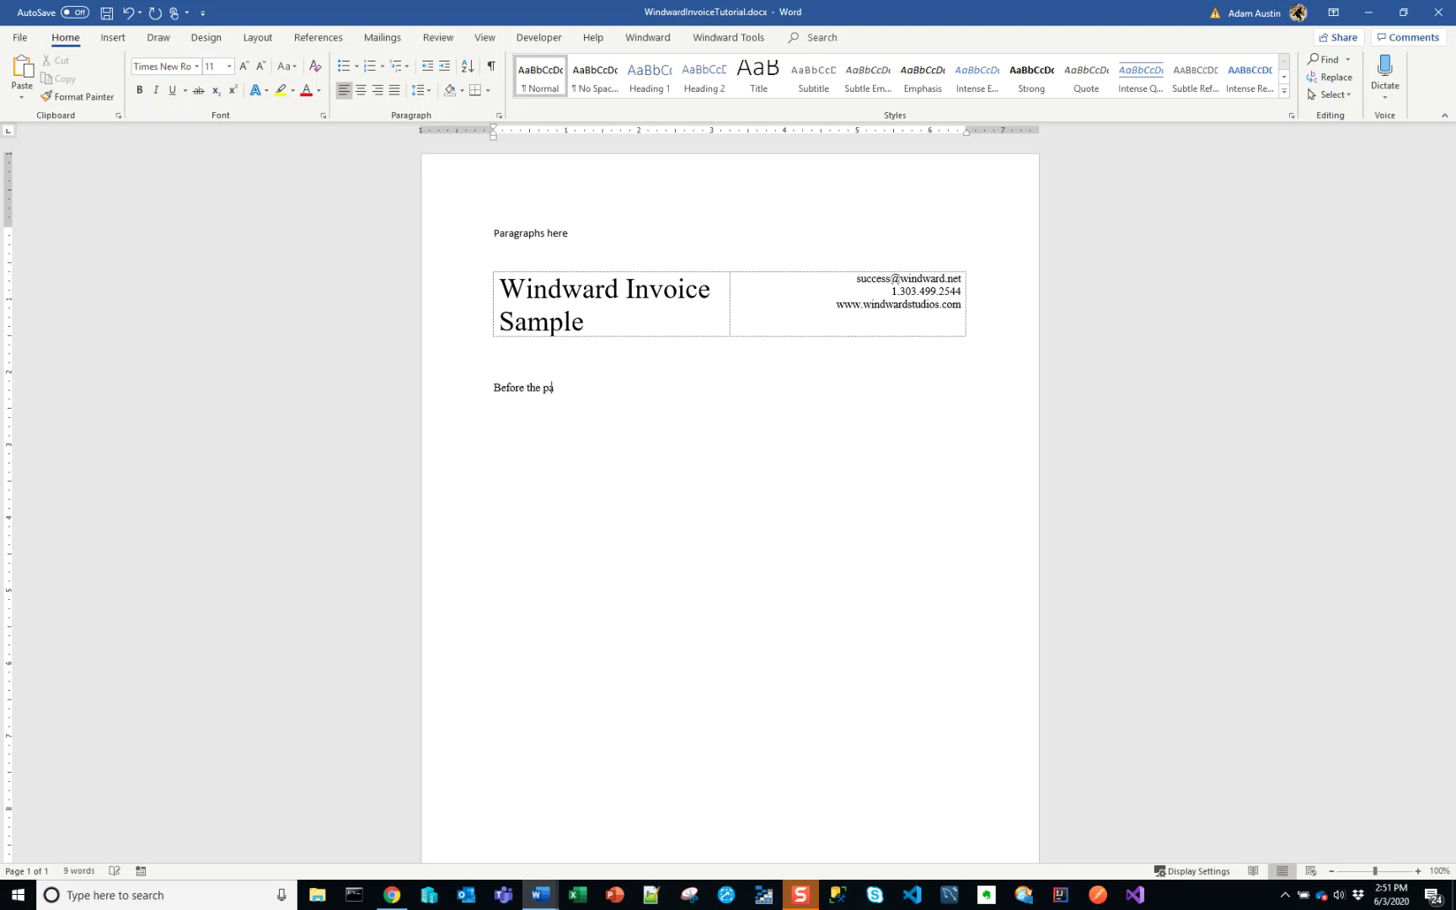
{"action": "type", "text": "ragraph here"}
{"action": "left_click", "coordinate": [520, 291]}
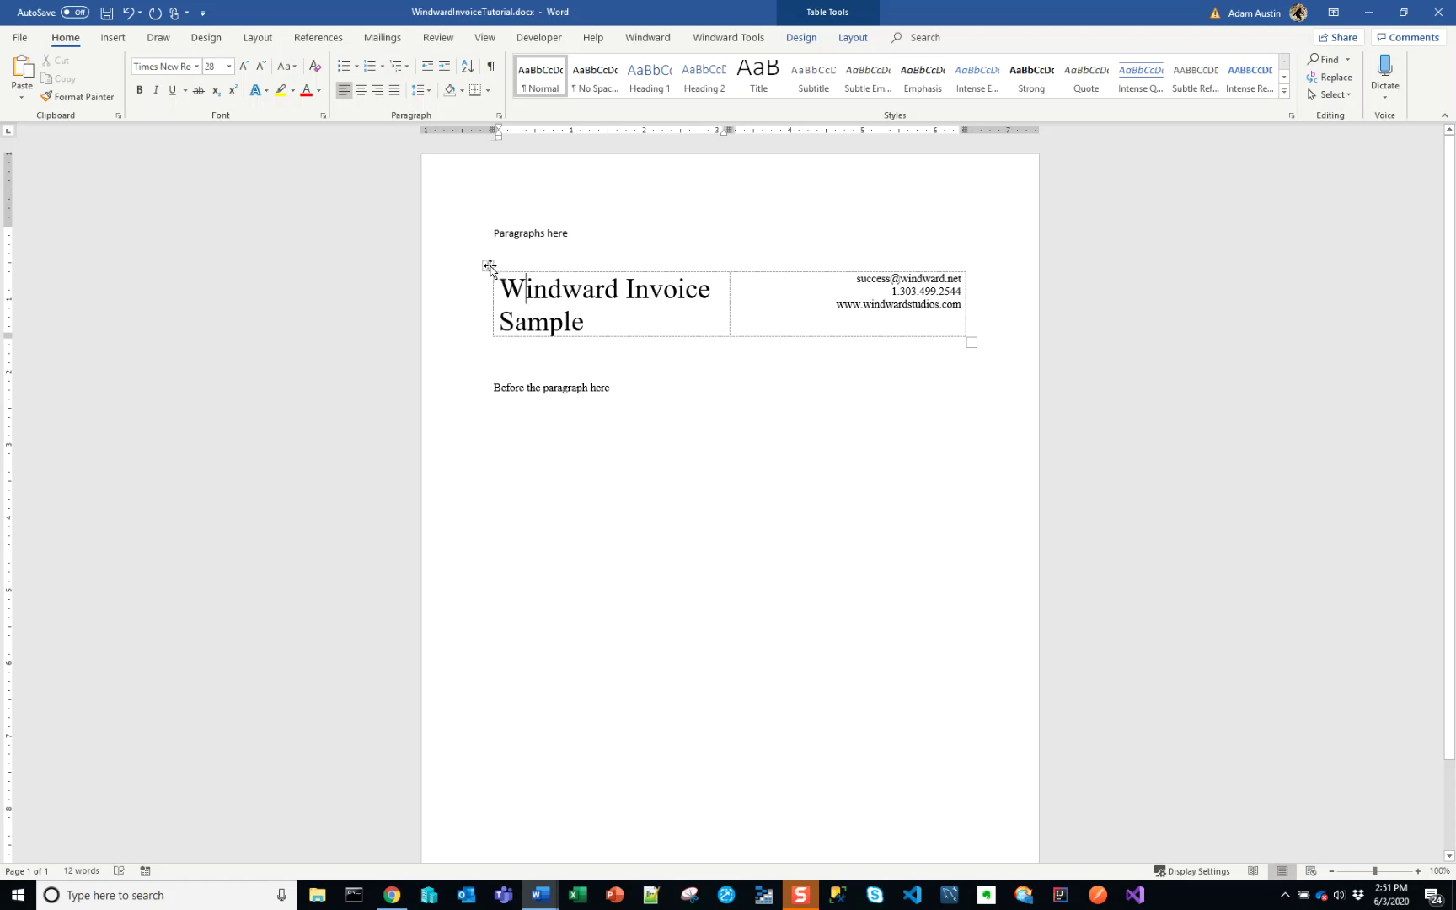
- Reposition the header table as a floating table beside the 'Before the paragraph here' line
{"action": "left_click_drag", "start_coordinate": [489, 267], "coordinate": [439, 309]}
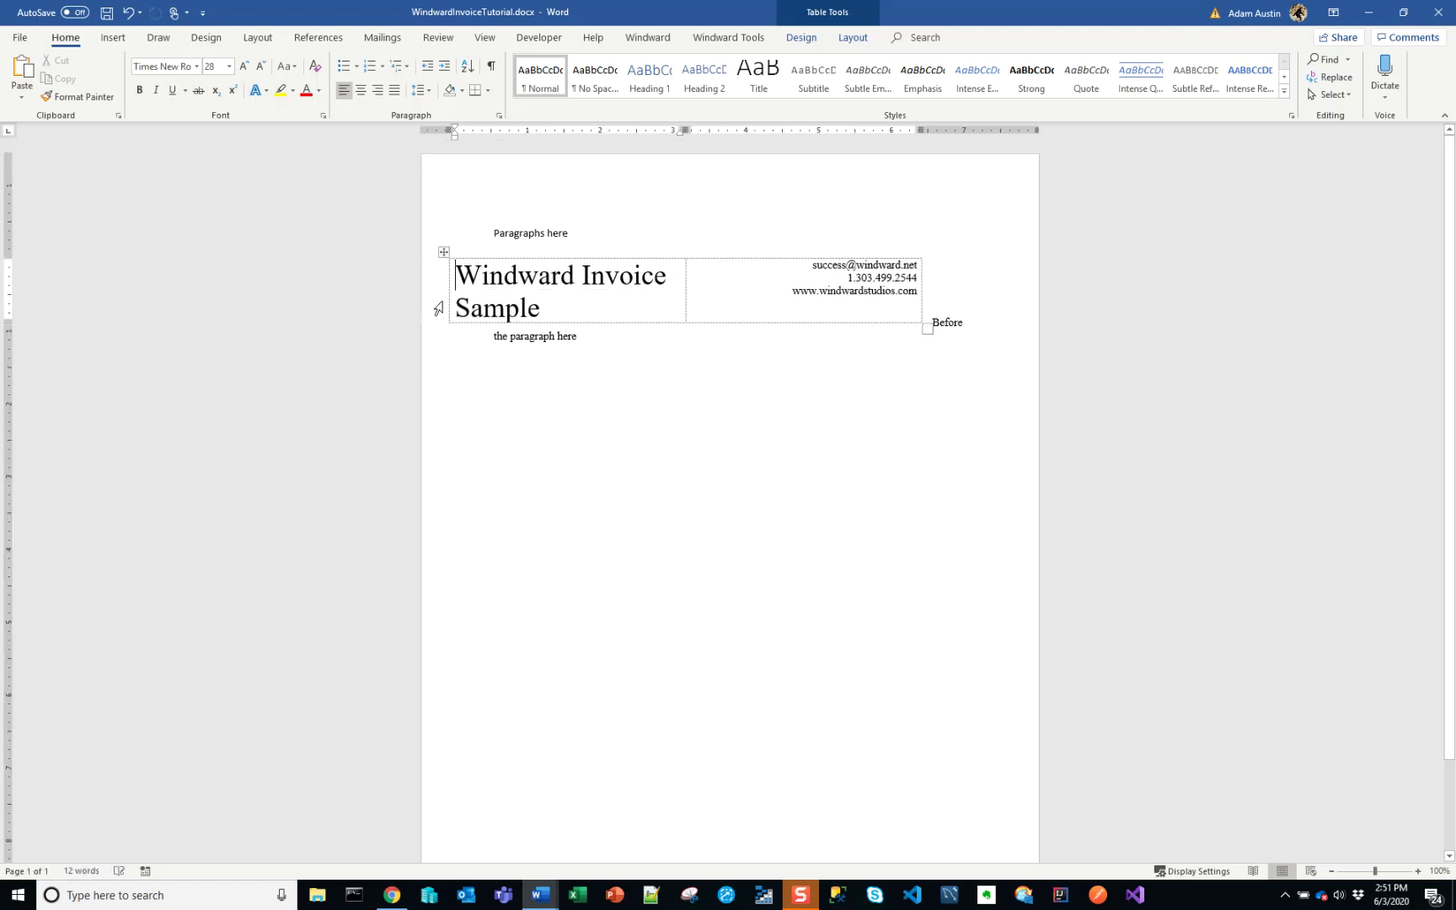
{"action": "left_click_drag", "start_coordinate": [444, 252], "coordinate": [562, 323]}
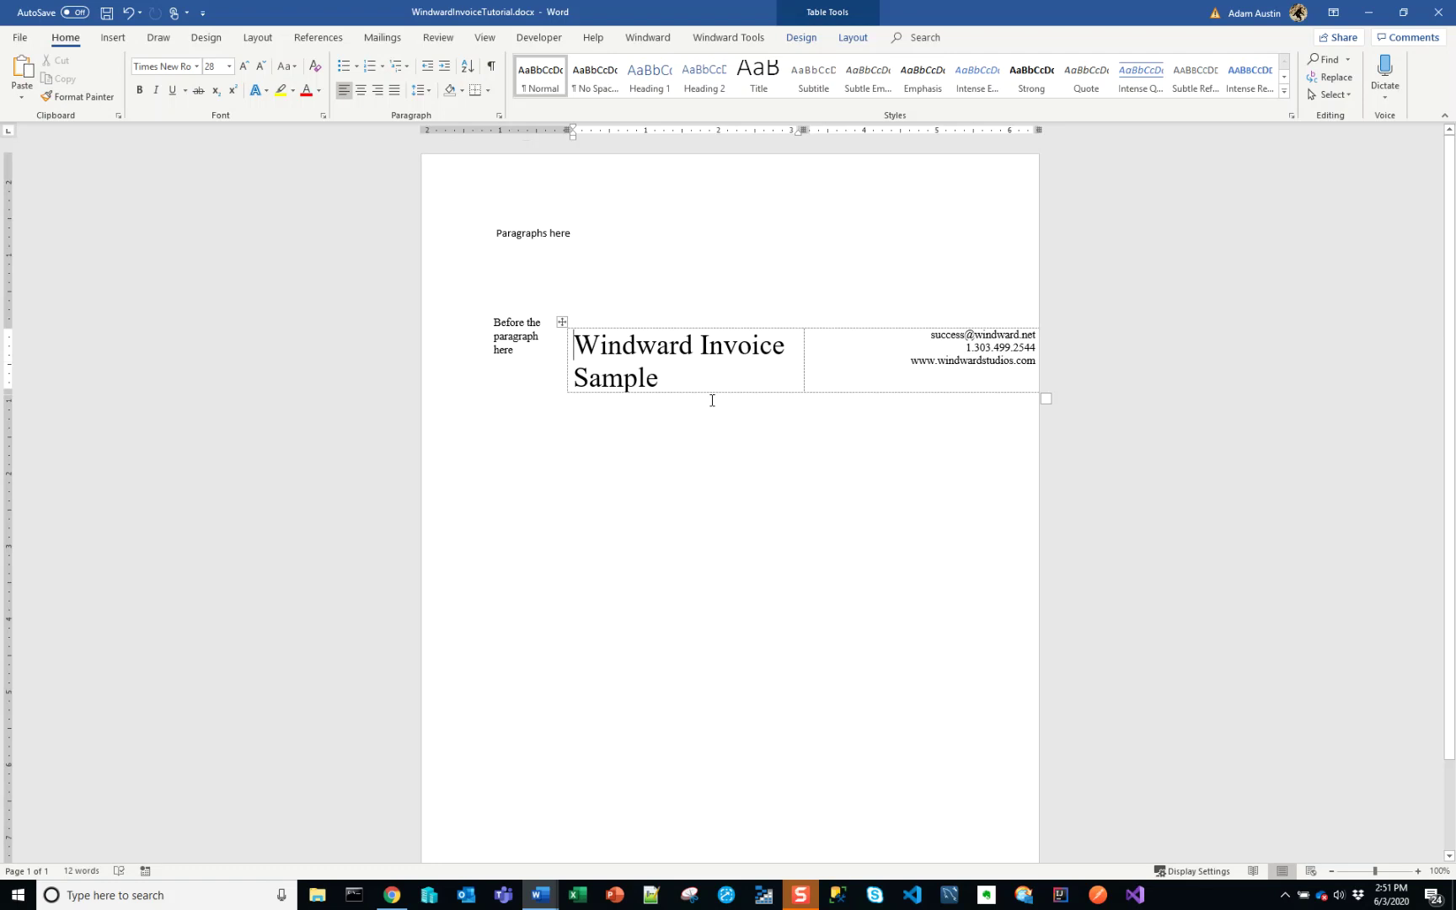
- Undo the table move and typed text, retyping then undoing and redoing 'Paragraphs here'
{"action": "double_click", "coordinate": [532, 324]}
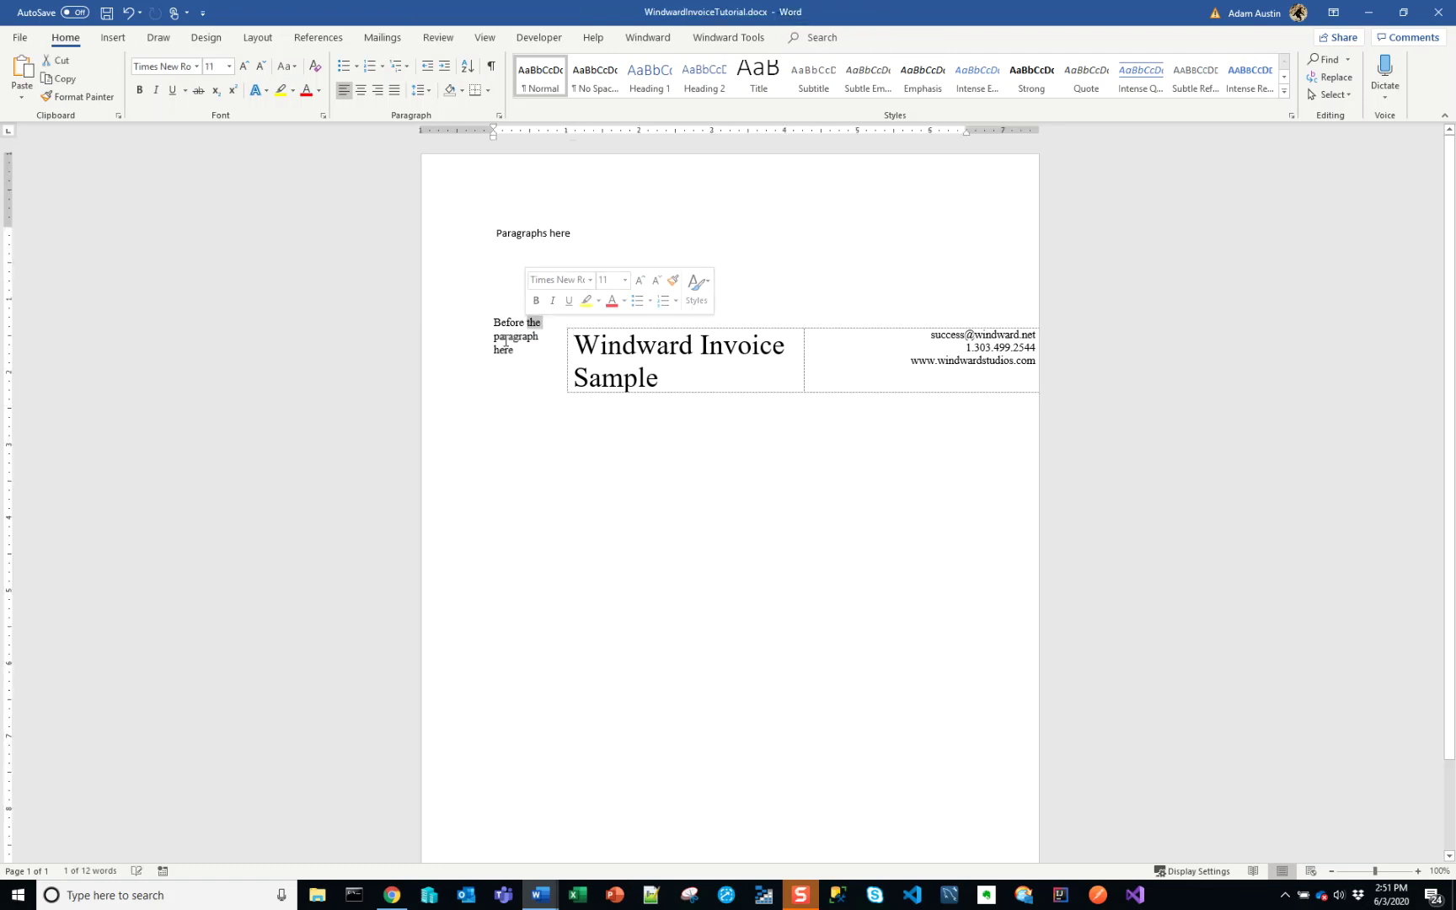
{"action": "left_click", "coordinate": [617, 418]}
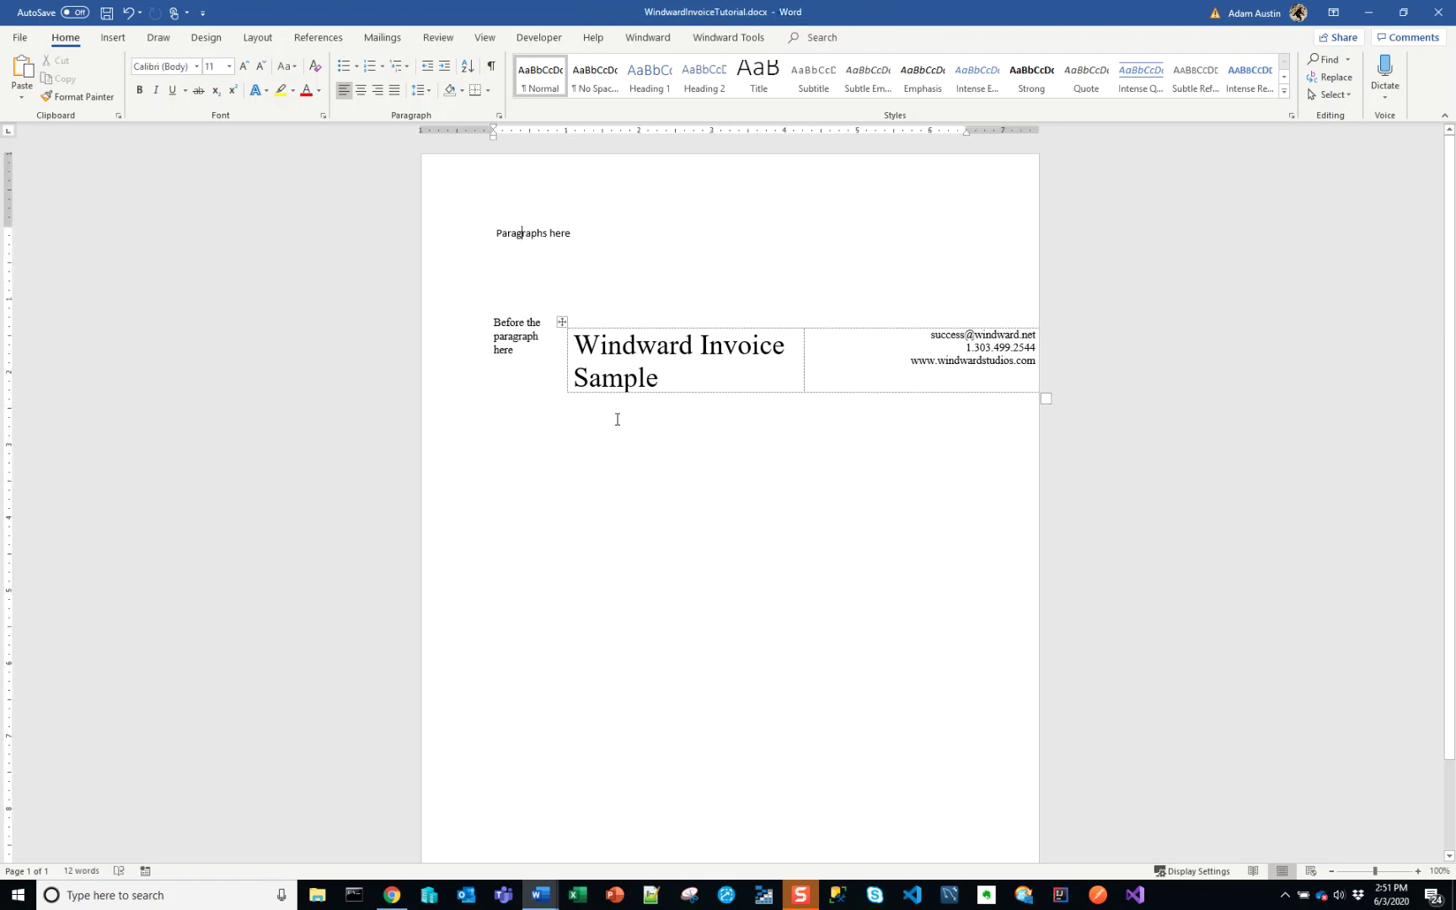
{"action": "key", "text": "ctrl+z"}
{"action": "key", "text": "ctrl+z"}
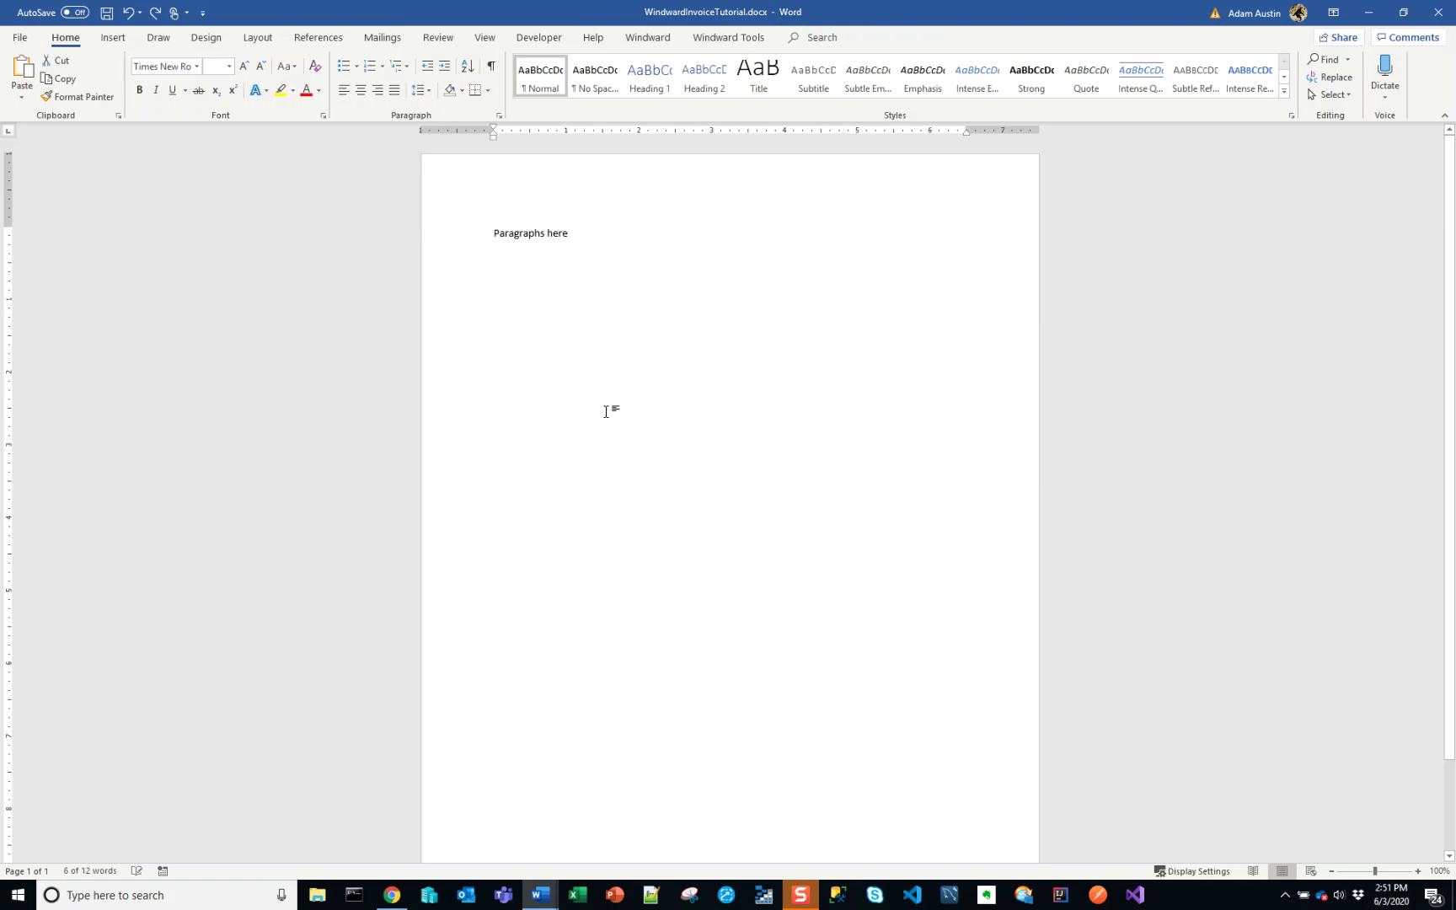
{"action": "key", "text": "ctrl+z"}
{"action": "key", "text": "ctrl+z"}
{"action": "key", "text": "ctrl+z"}
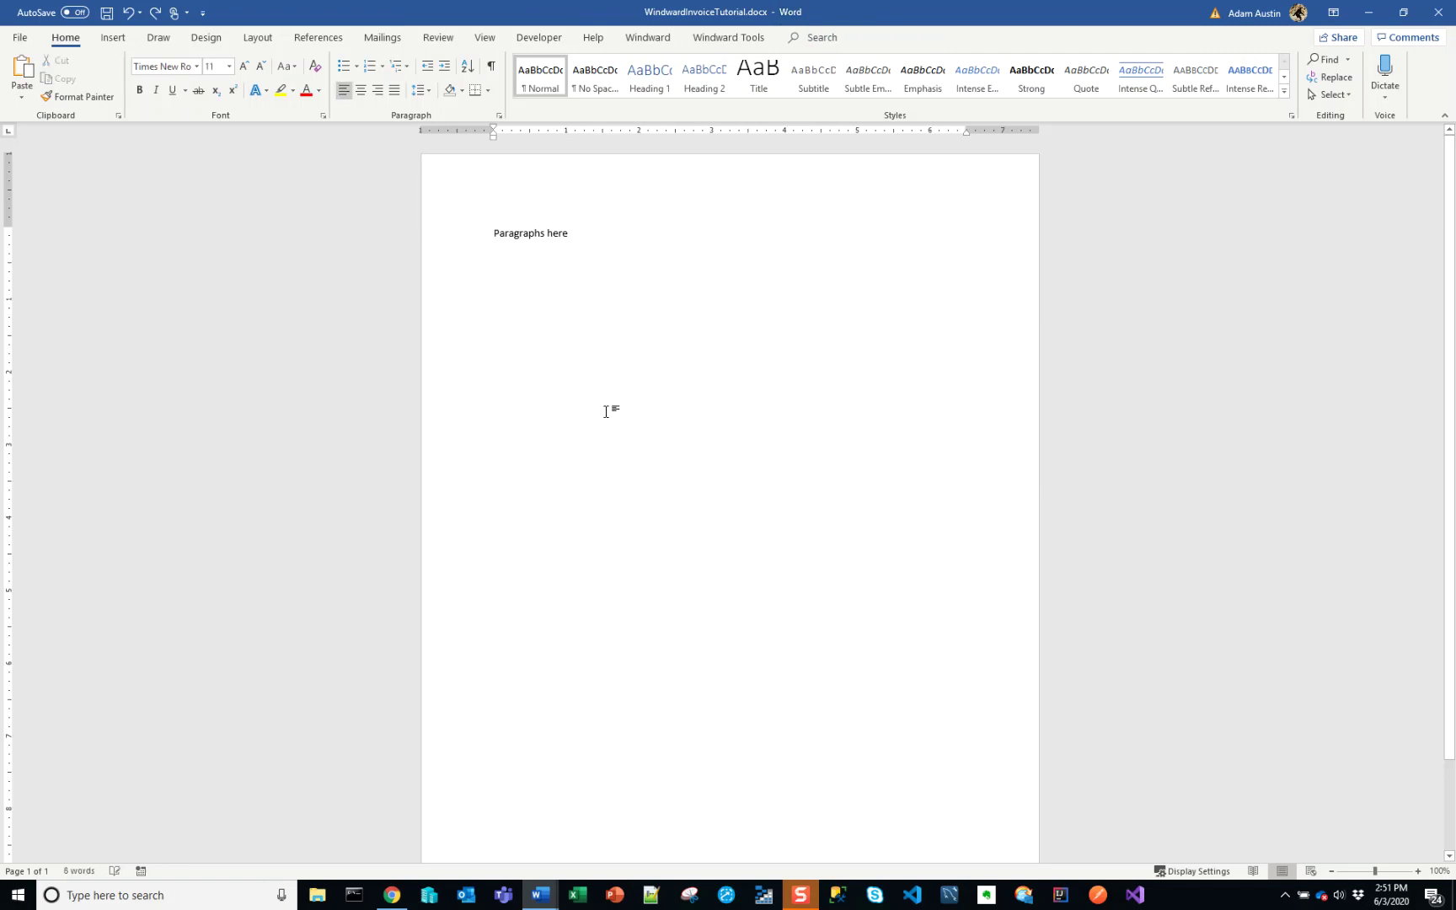
{"action": "key", "text": "ctrl+z"}
{"action": "type", "text": "Paragraphs here"}
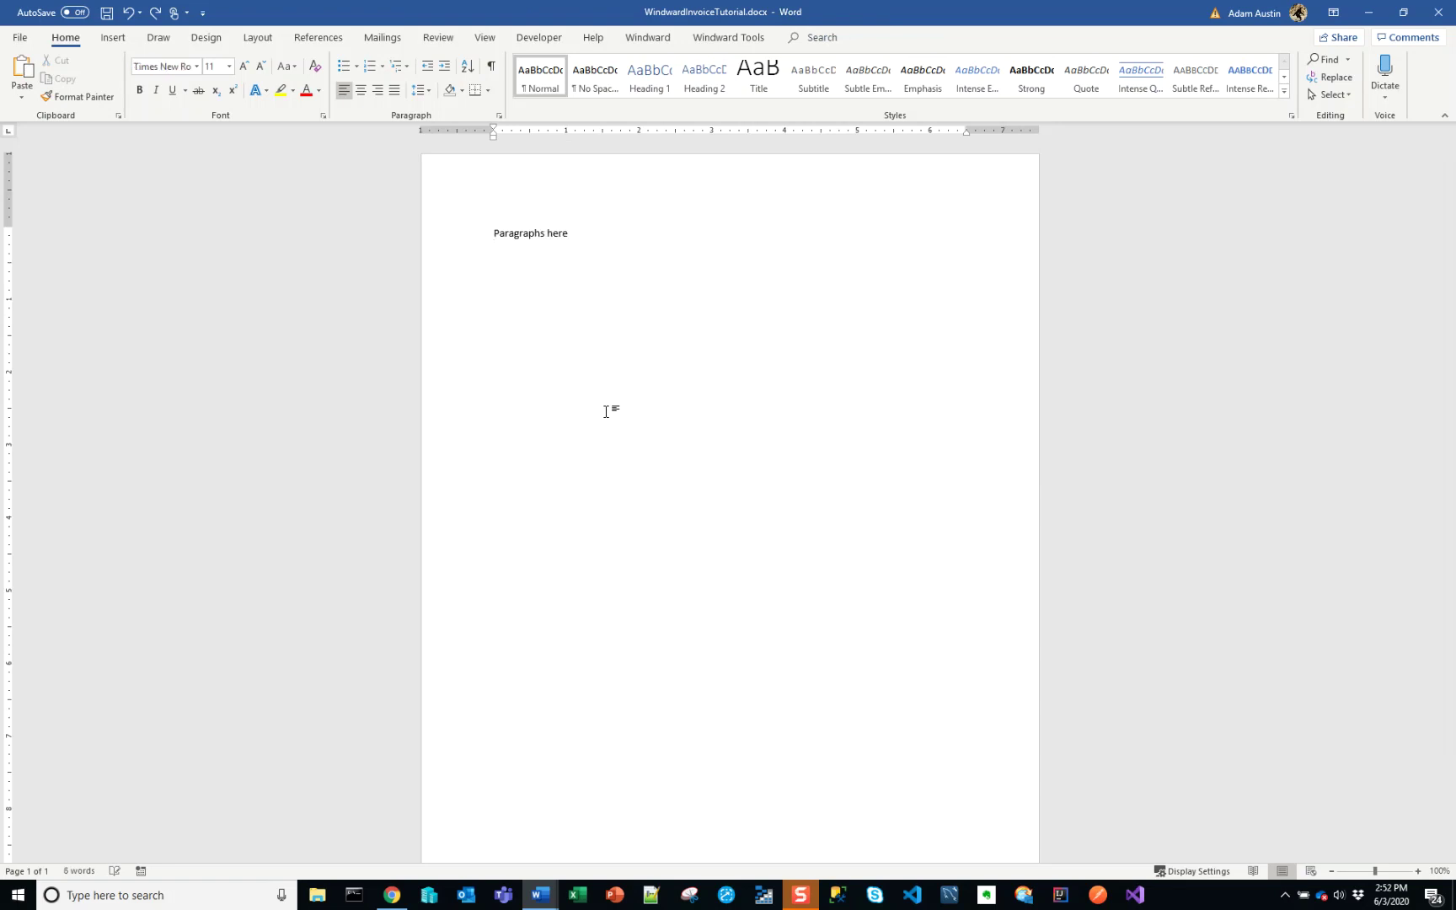
{"action": "key", "text": "ctrl+z"}
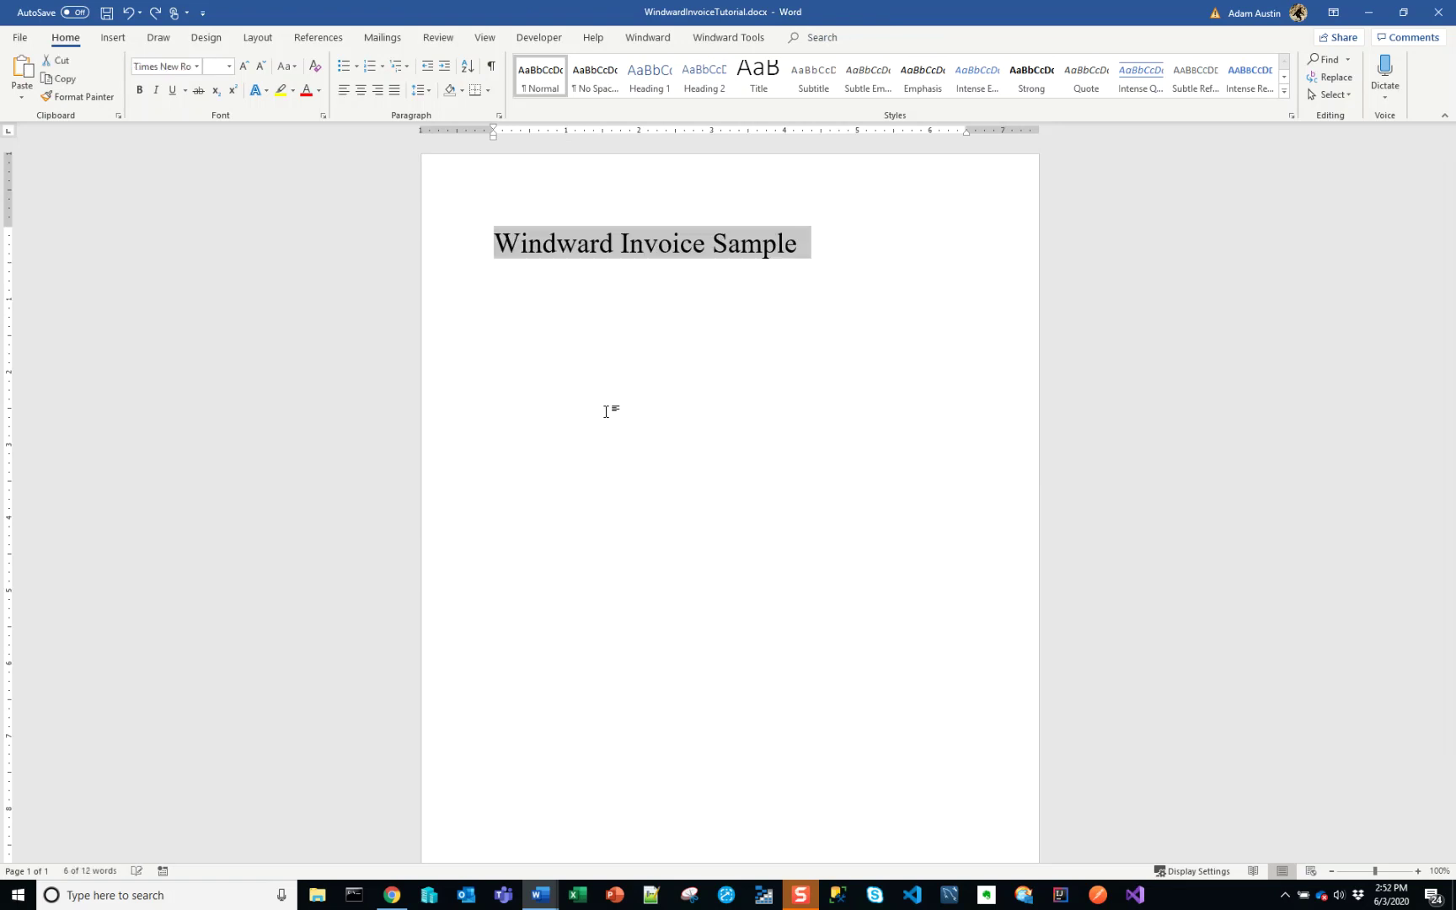
{"action": "key", "text": "ctrl+y"}
- Restore 'Paragraphs here', then select everything and delete it to empty the page
{"action": "left_click", "coordinate": [606, 411]}
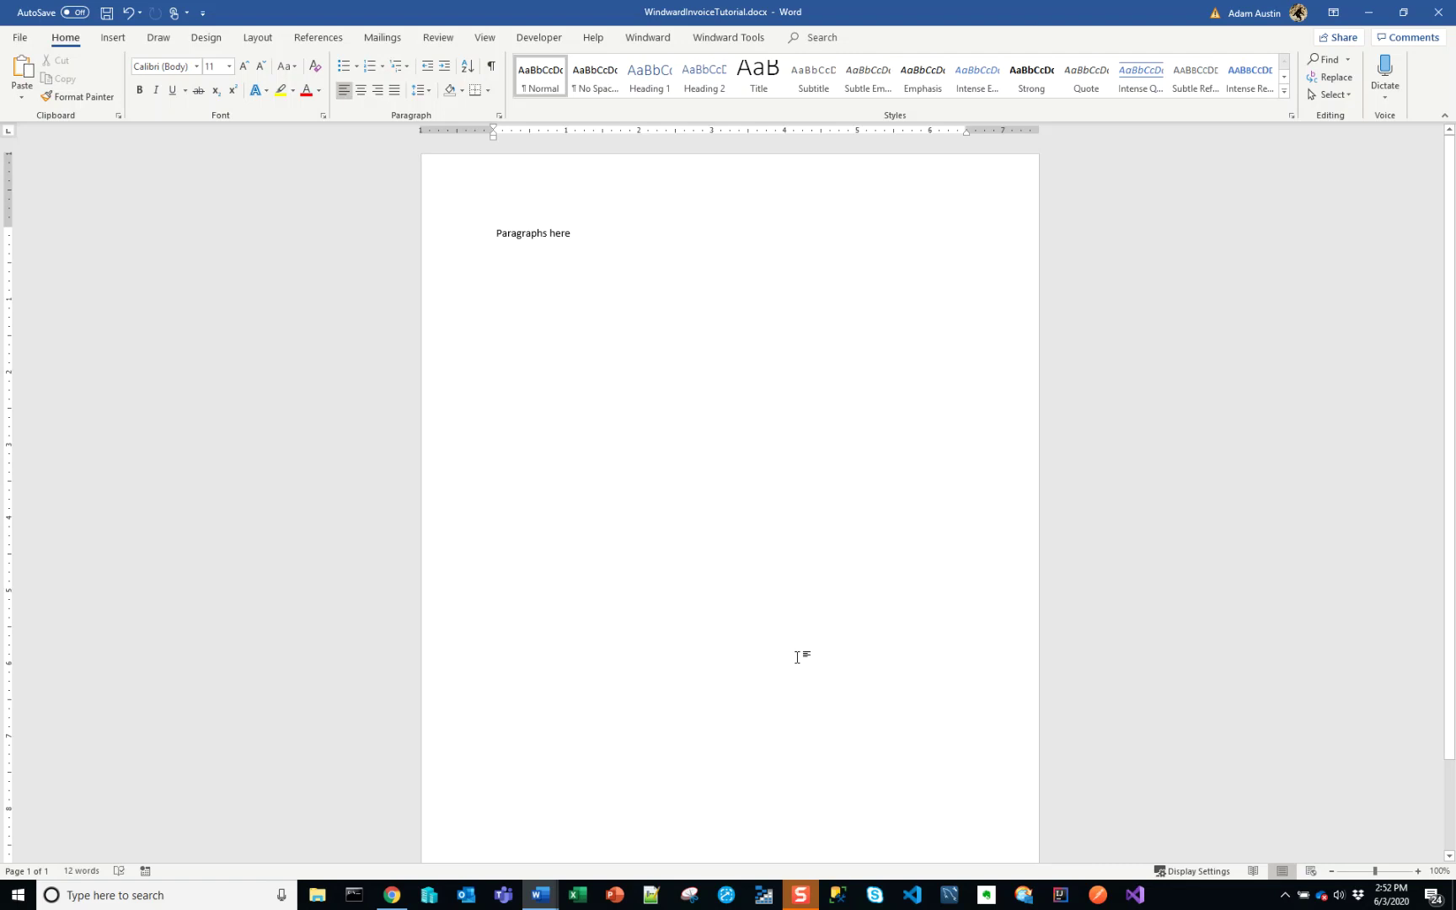
{"action": "key", "text": "ctrl+z"}
{"action": "key", "text": "ctrl+y"}
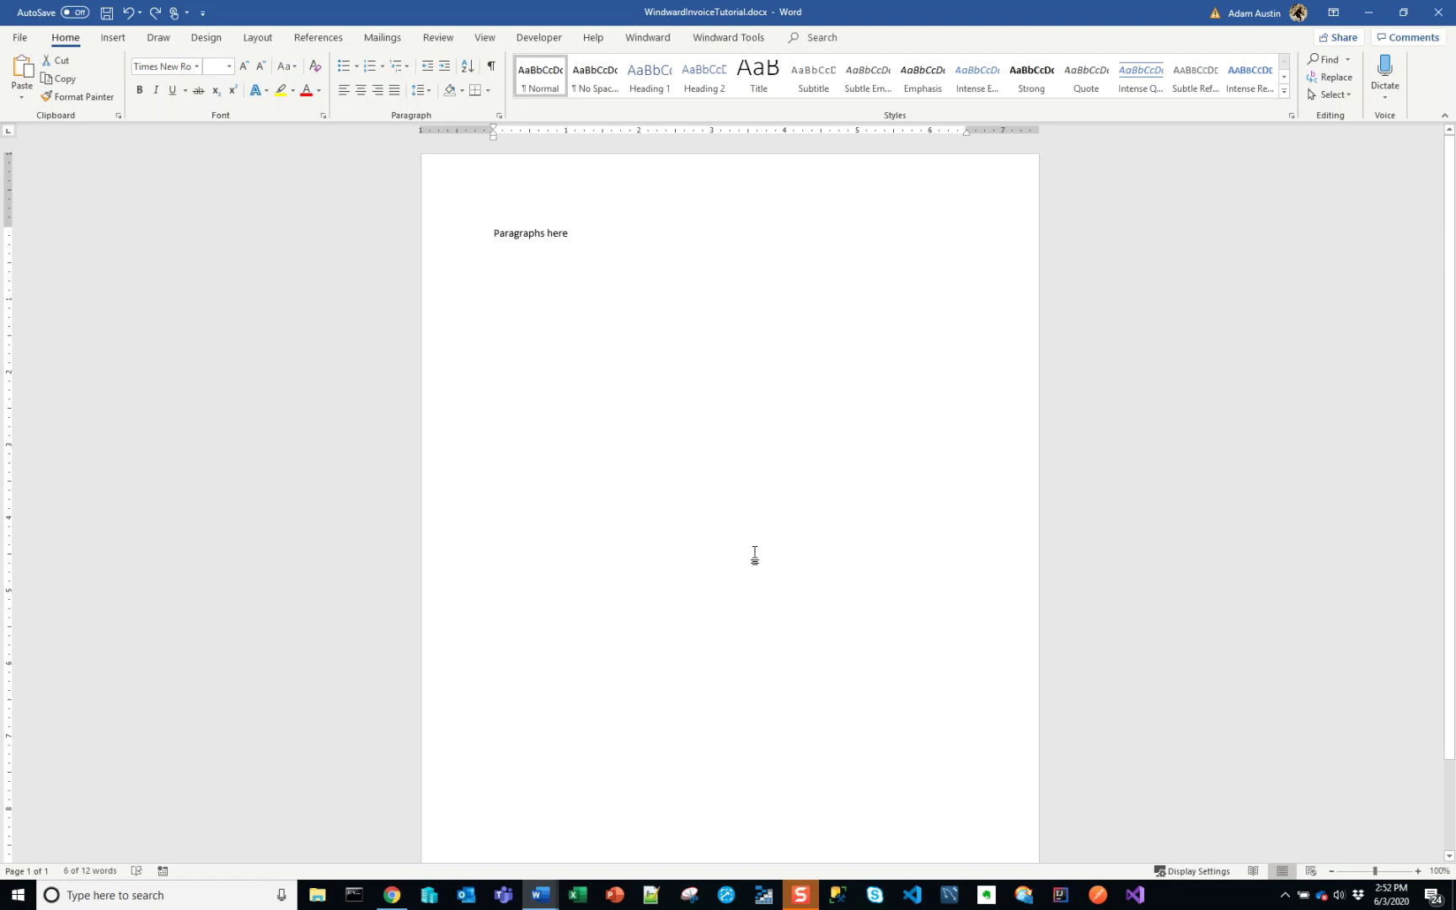
{"action": "key", "text": "ctrl+a"}
{"action": "key", "text": "Delete"}
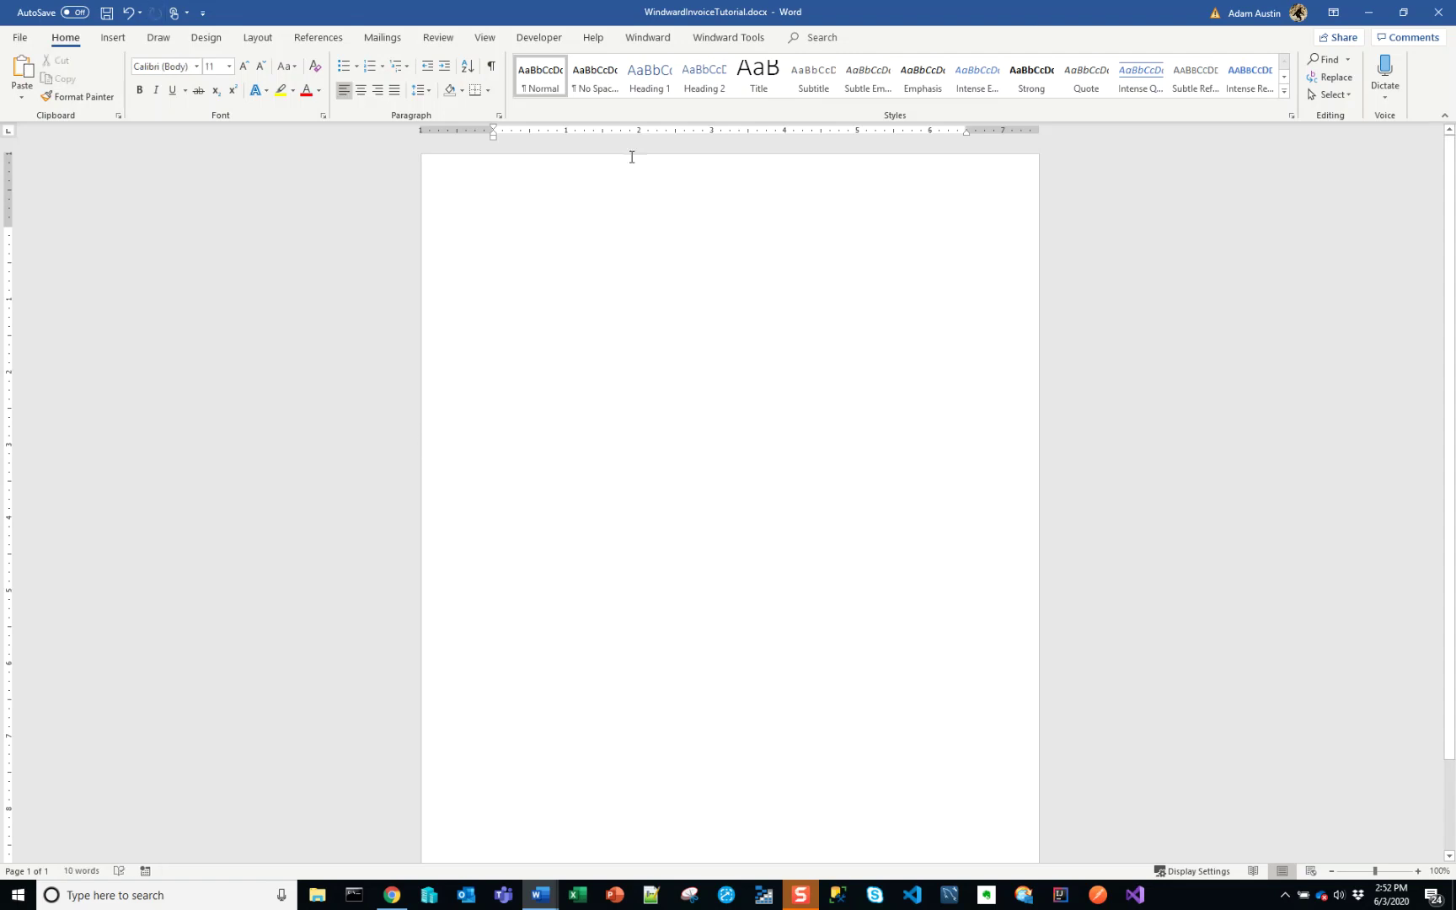
- Insert a 1x1 trial table on the page from the Insert tab
{"action": "left_click", "coordinate": [649, 38]}
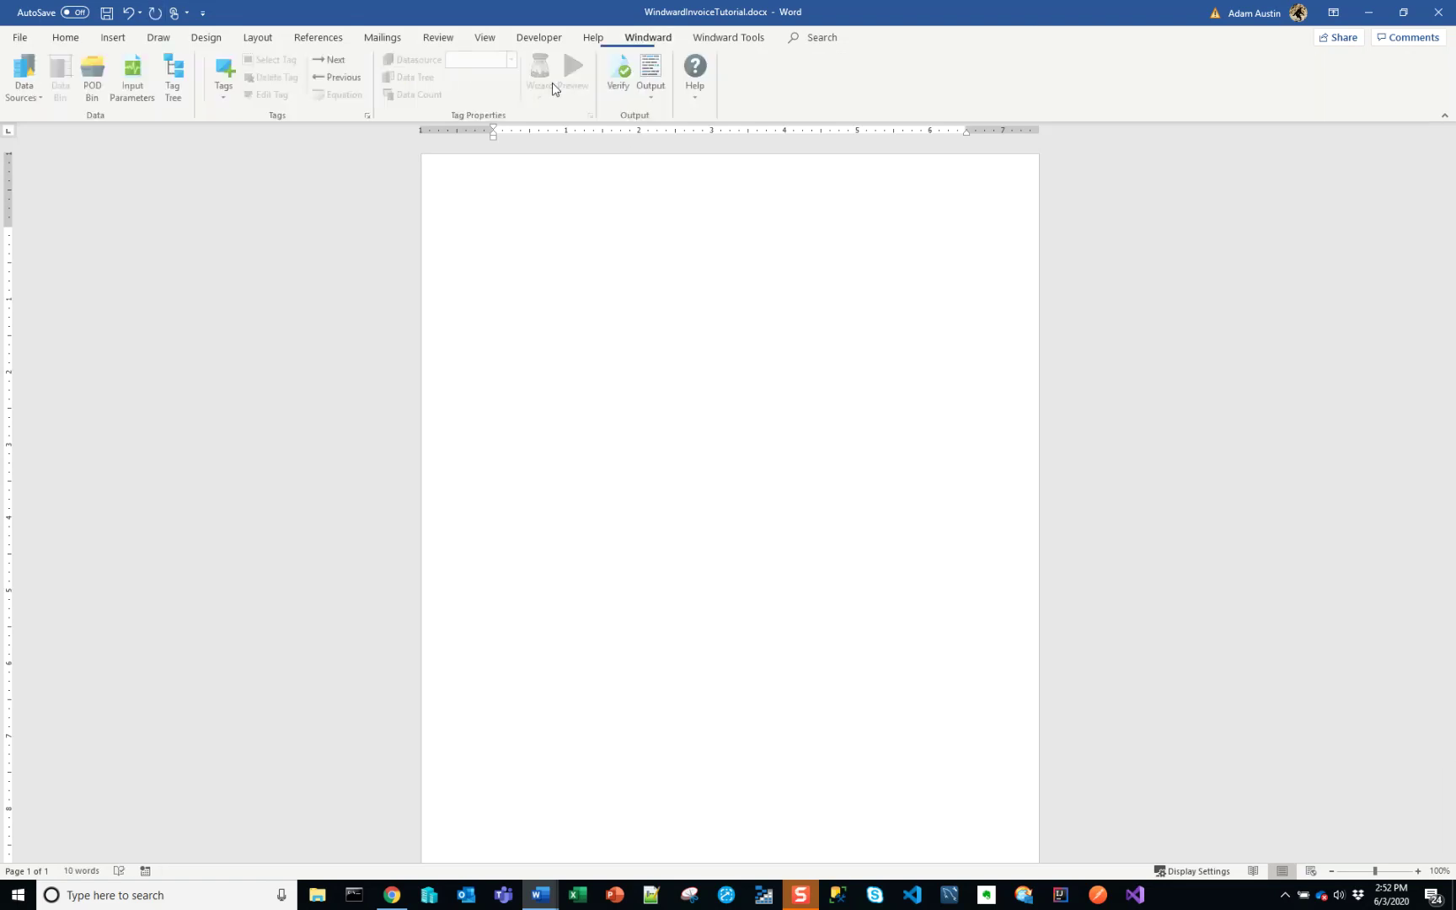
{"action": "left_click", "coordinate": [95, 36]}
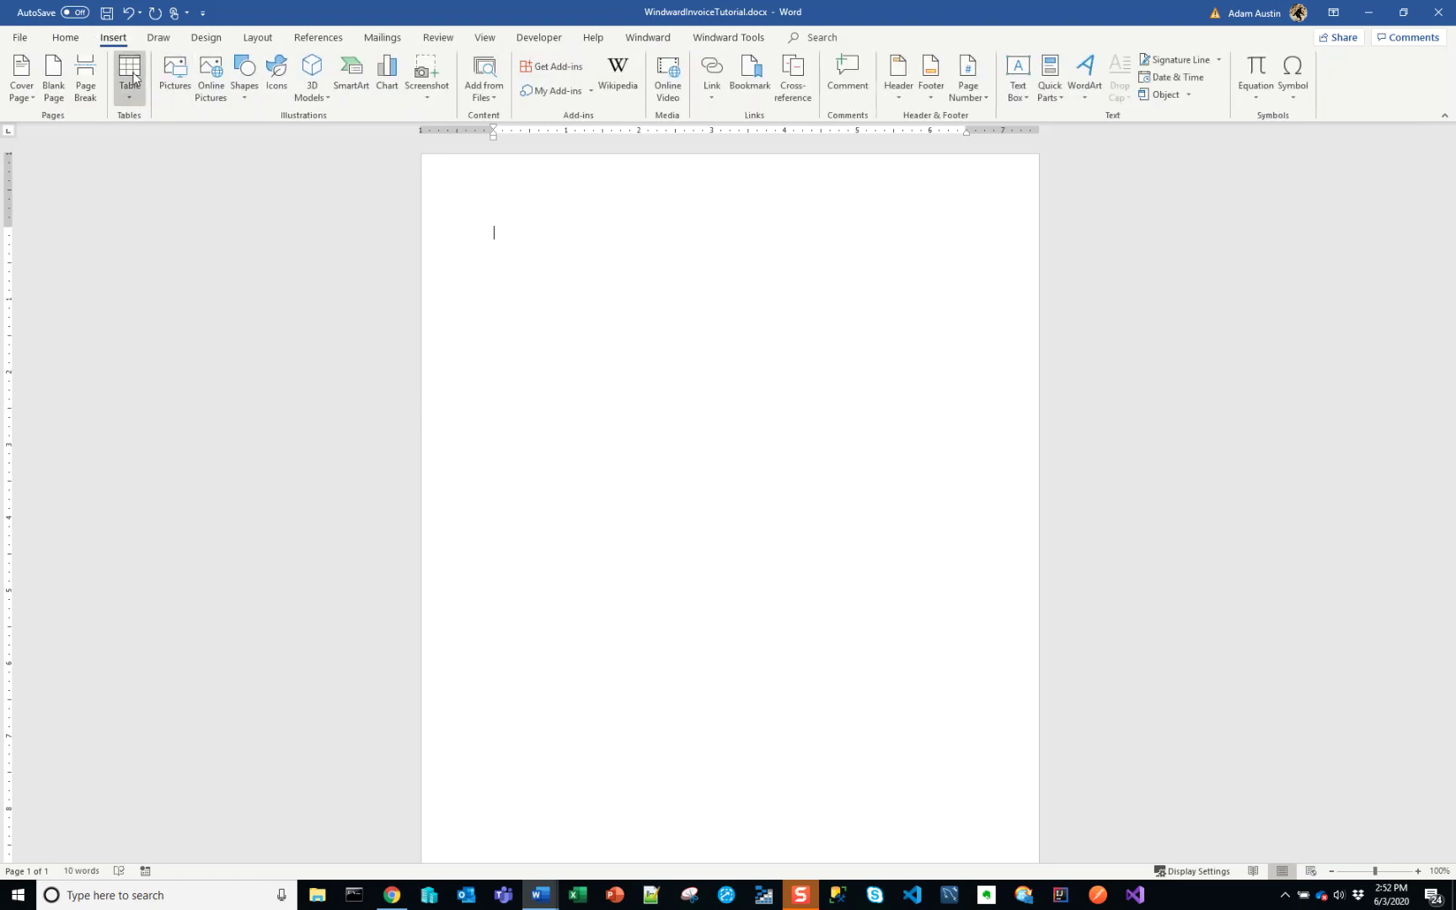
{"action": "left_click", "coordinate": [131, 93]}
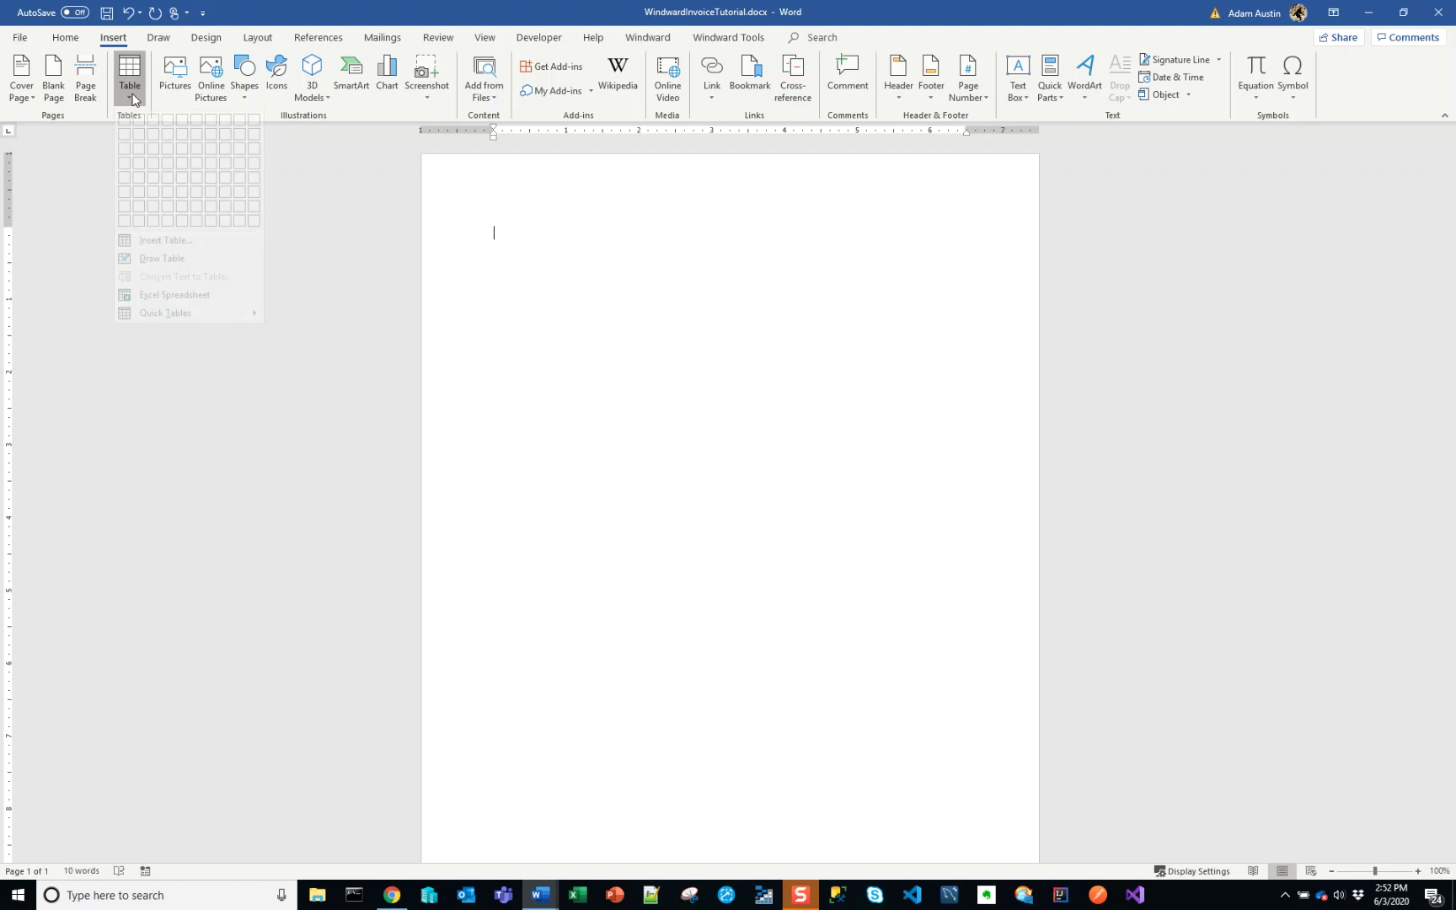
{"action": "left_click", "coordinate": [136, 136]}
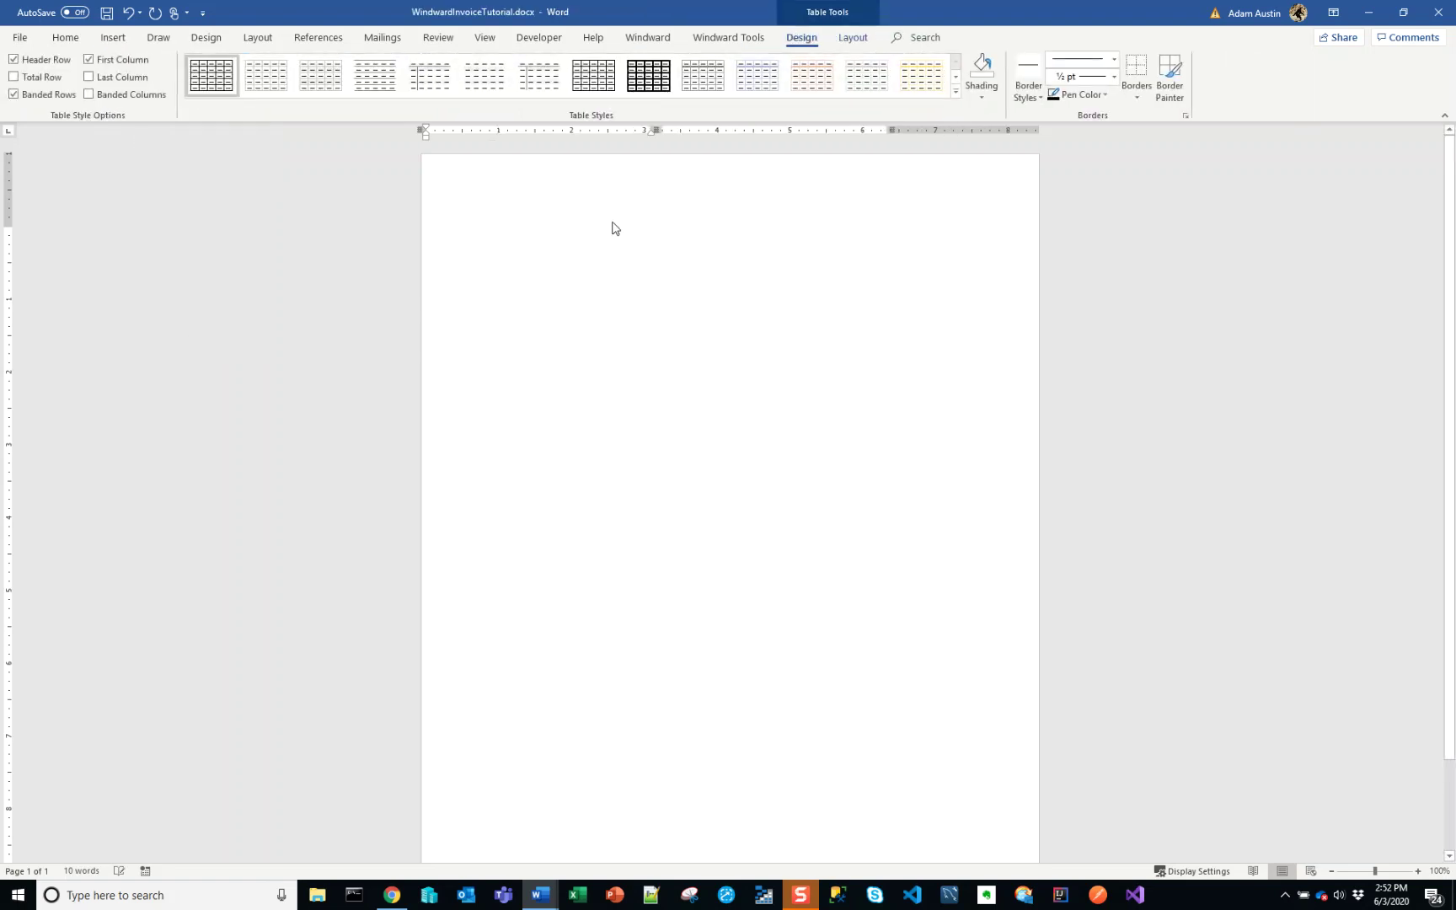
- Turn on View Table Gridlines through the command search
{"action": "left_click", "coordinate": [917, 39]}
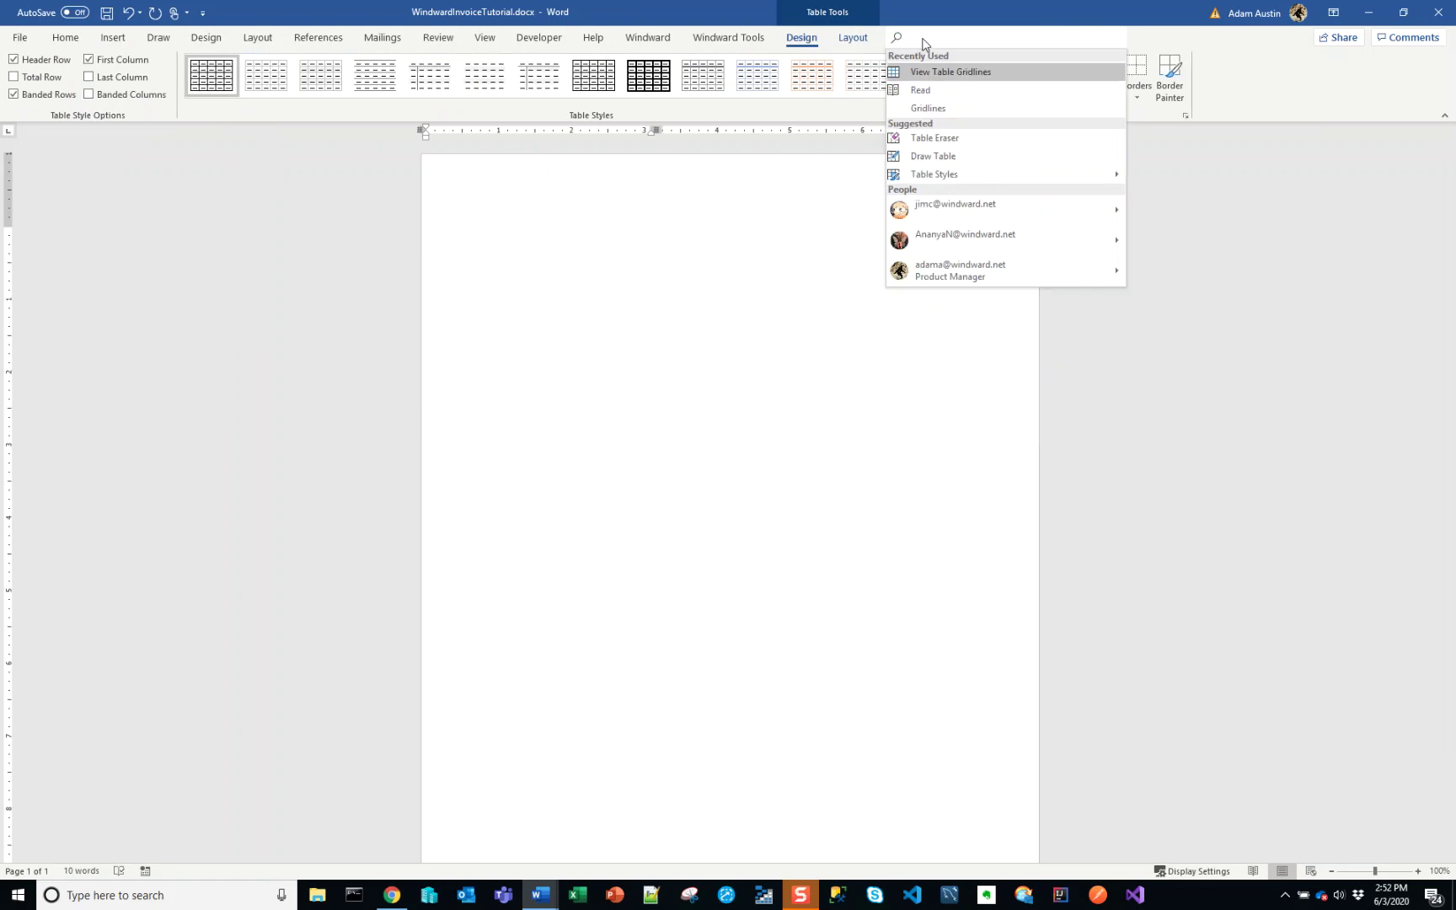
{"action": "left_click", "coordinate": [935, 75]}
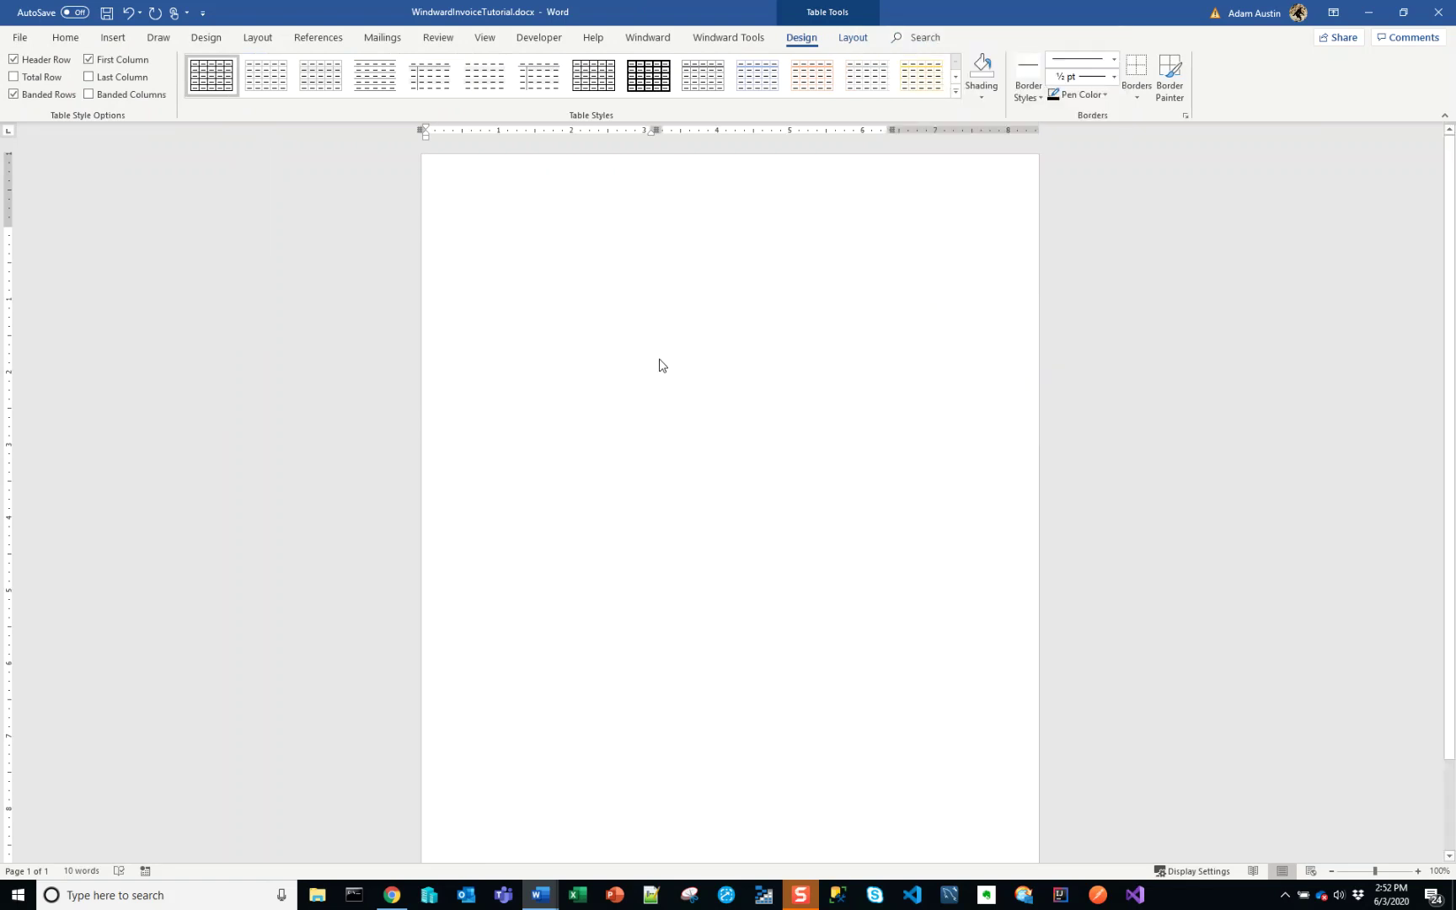
{"action": "scroll", "coordinate": [666, 396], "scroll_direction": "up", "scroll_amount": 1}
{"action": "scroll", "coordinate": [584, 433], "scroll_direction": "down", "scroll_amount": 1}
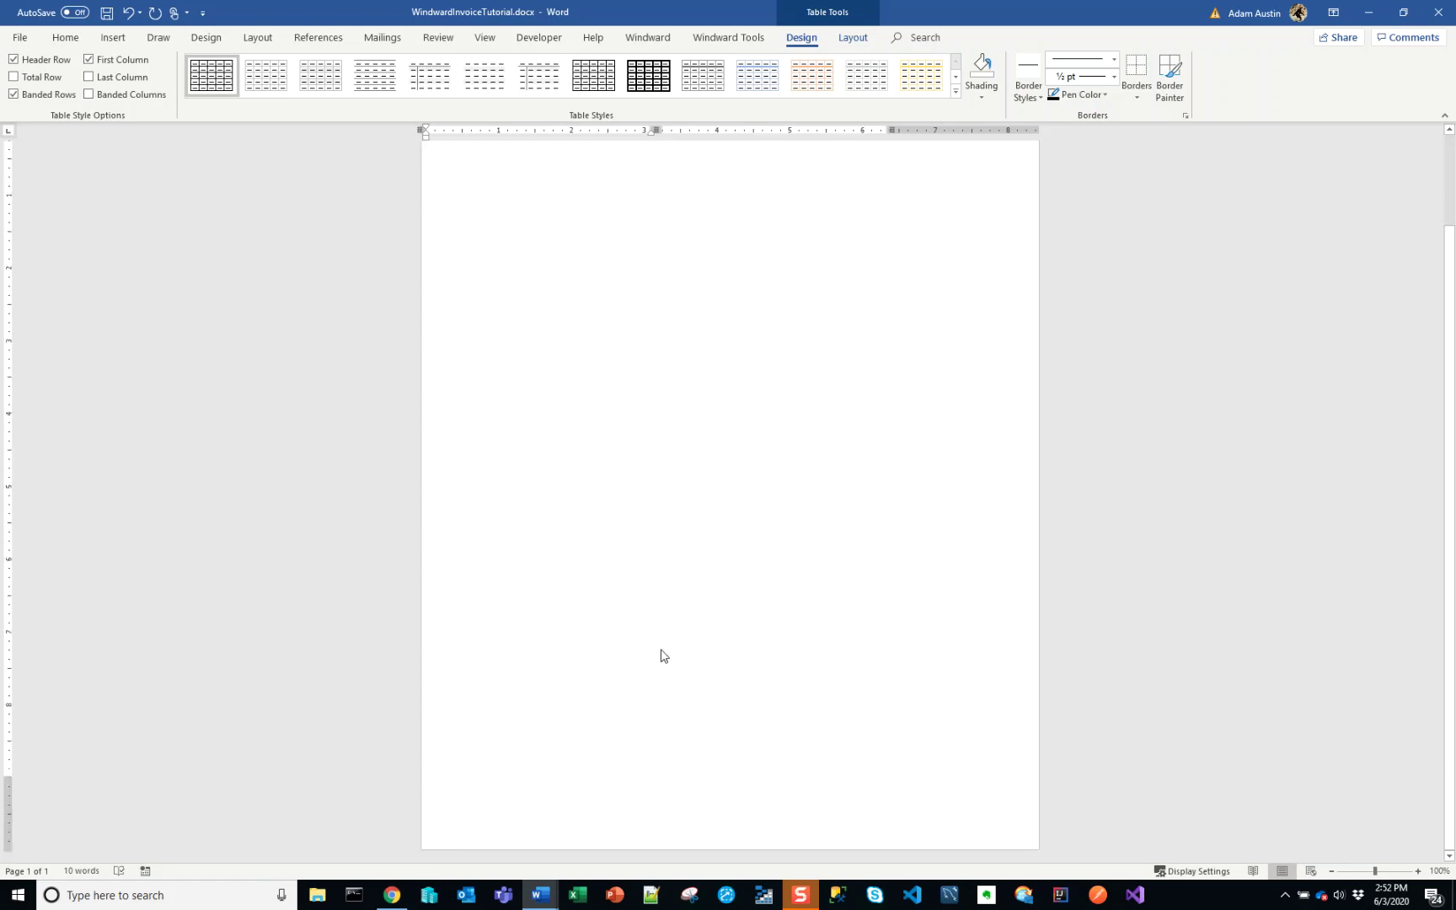
{"action": "scroll", "coordinate": [1137, 160], "scroll_direction": "up", "scroll_amount": 1}
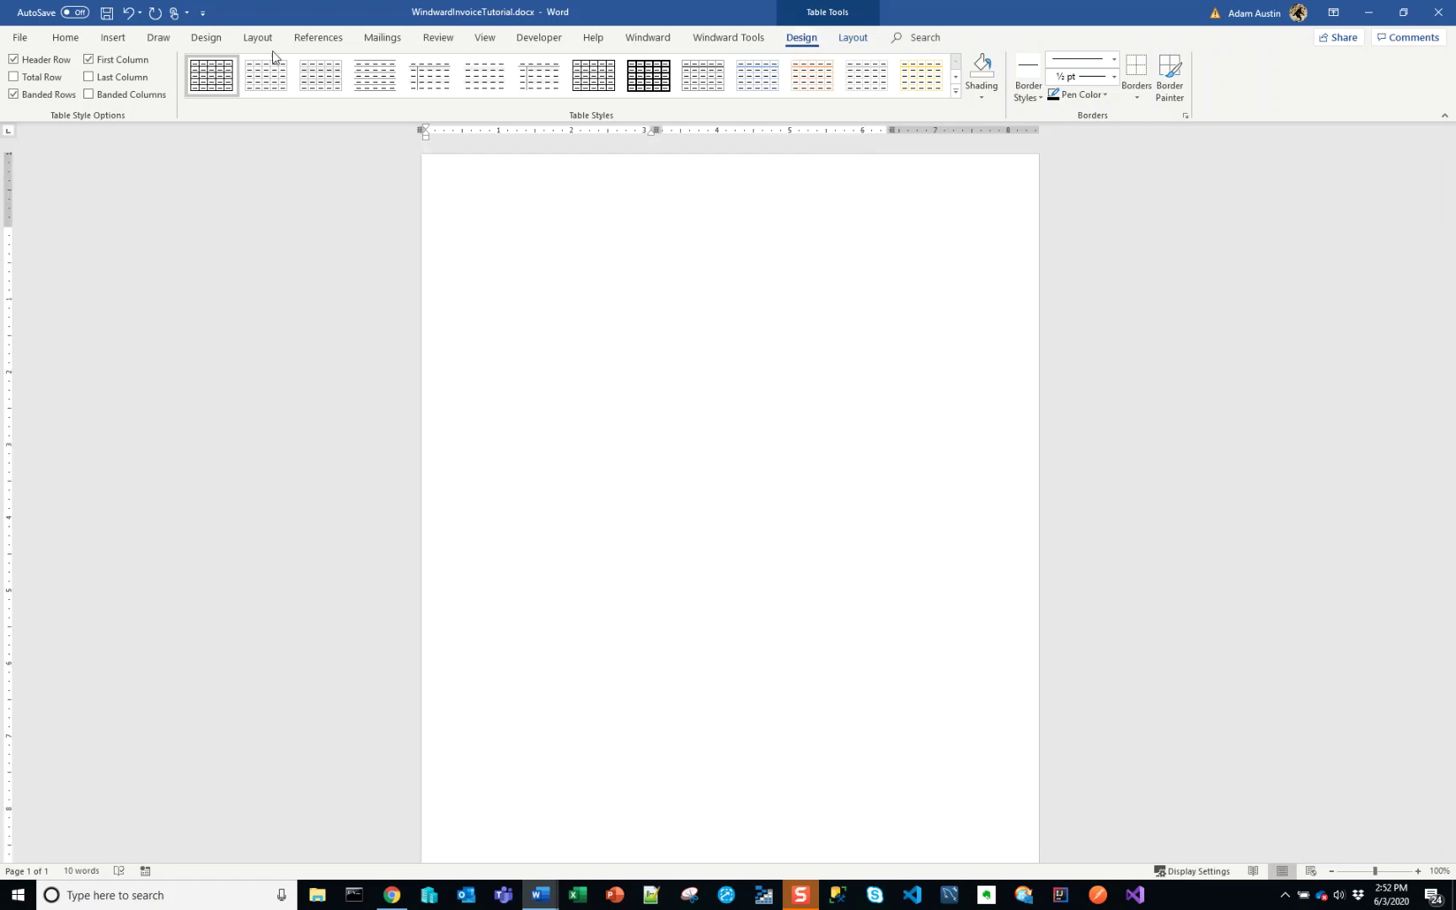
- Undo the trial table, turn on Show/Hide ¶ formatting marks and add a paragraph
{"action": "left_click", "coordinate": [67, 38]}
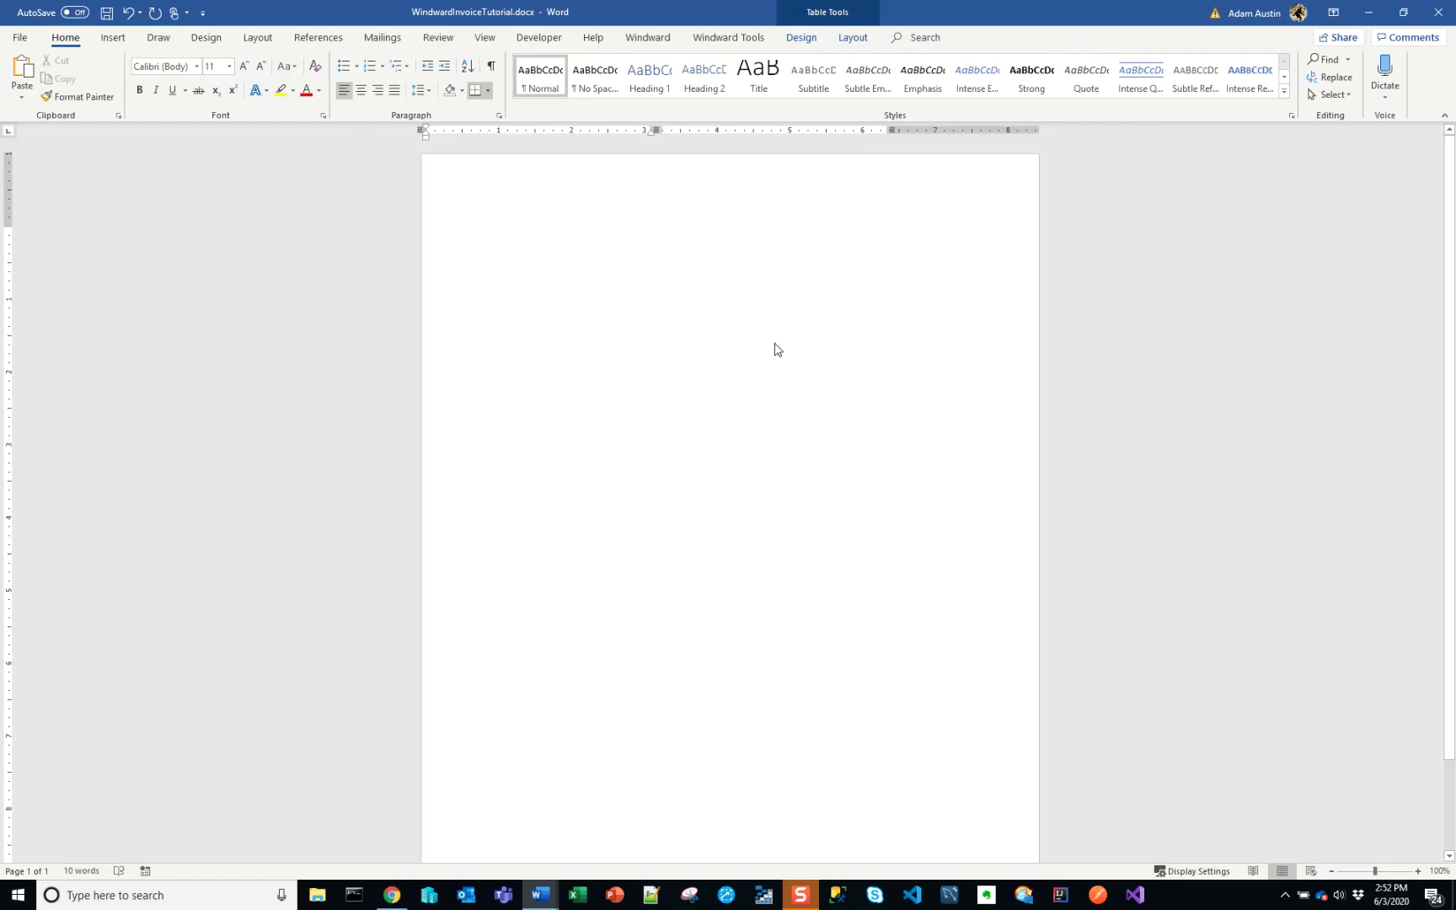
{"action": "key", "text": "ctrl+z"}
{"action": "left_click", "coordinate": [649, 40]}
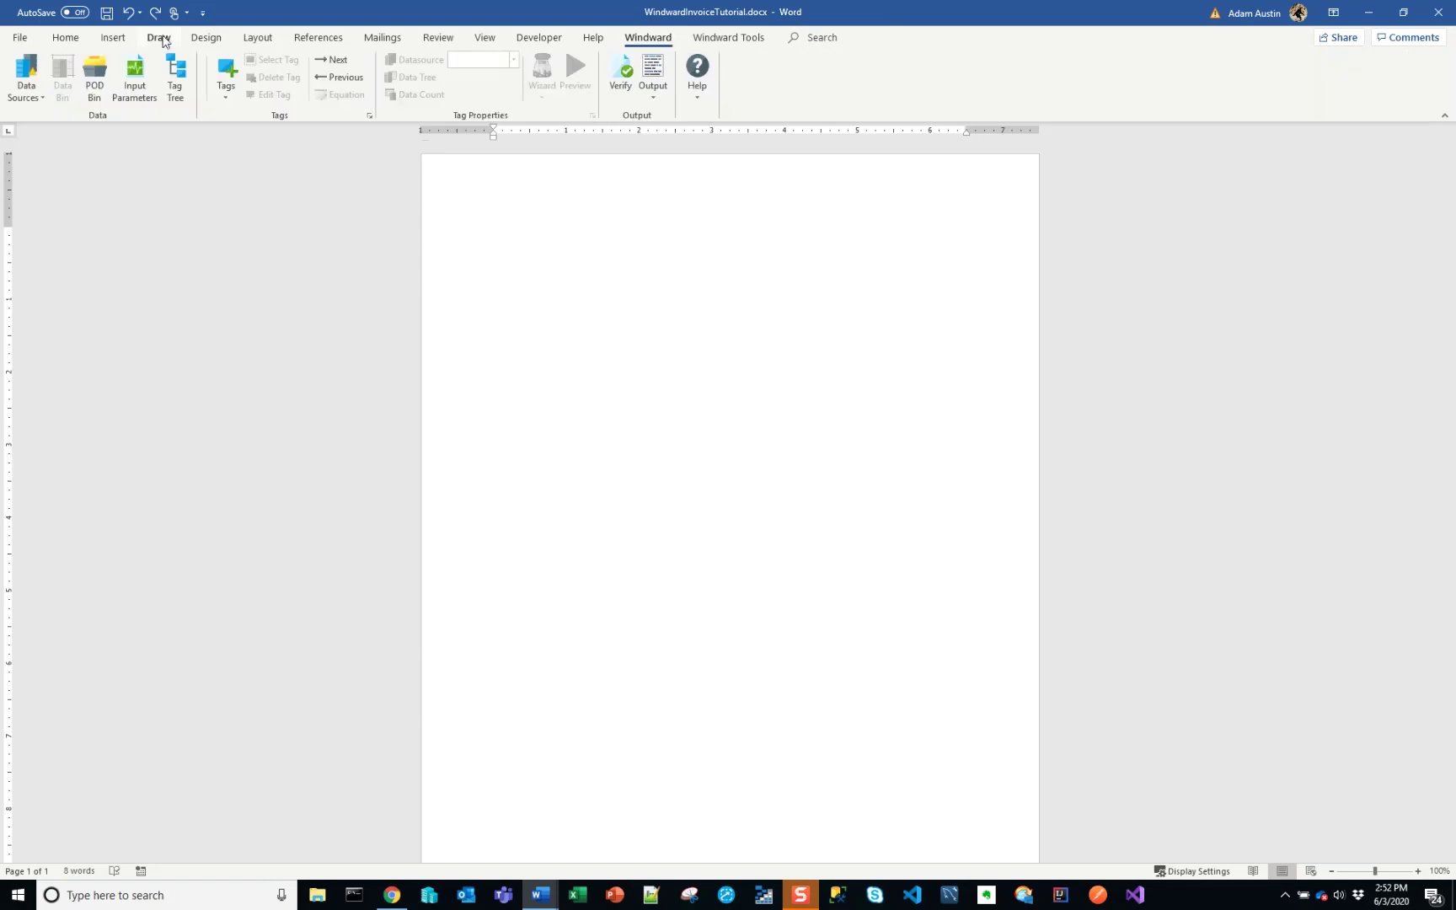
{"action": "left_click", "coordinate": [113, 38]}
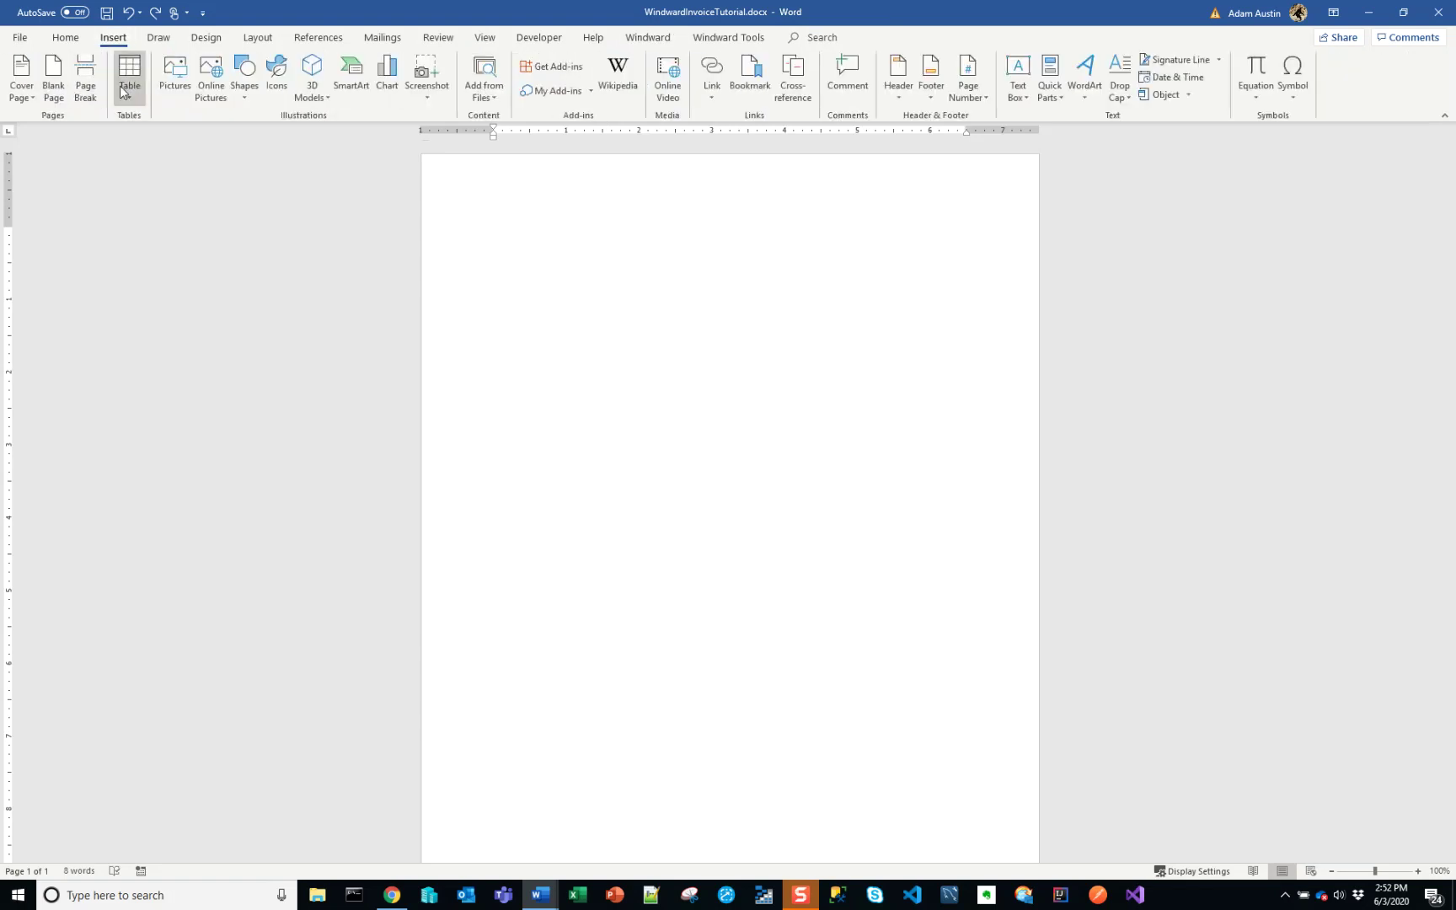
{"action": "left_click", "coordinate": [65, 38]}
{"action": "left_click", "coordinate": [491, 66]}
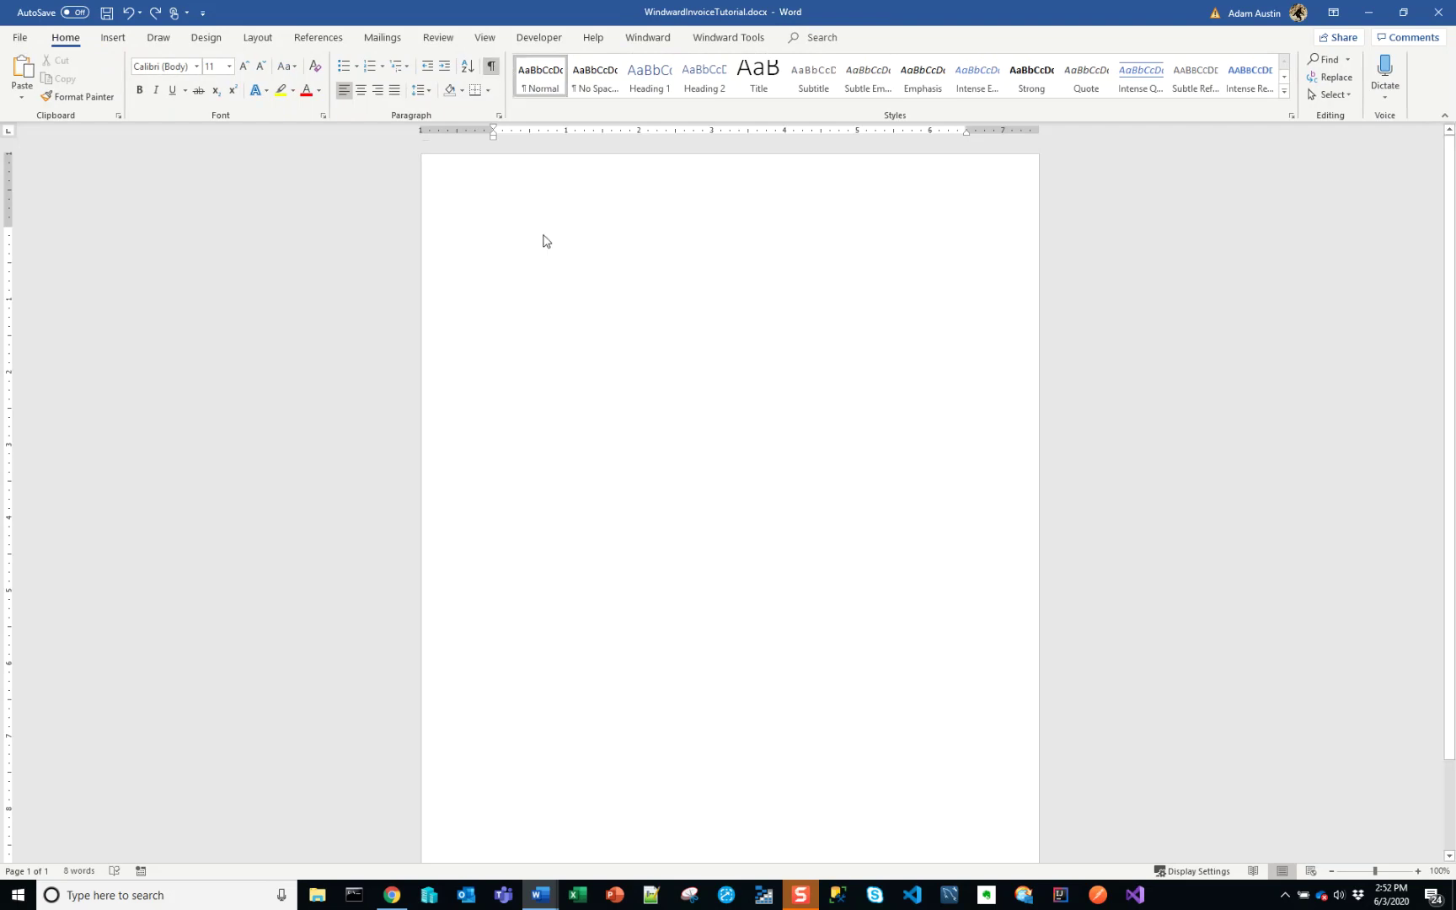
{"action": "key", "text": "Return"}
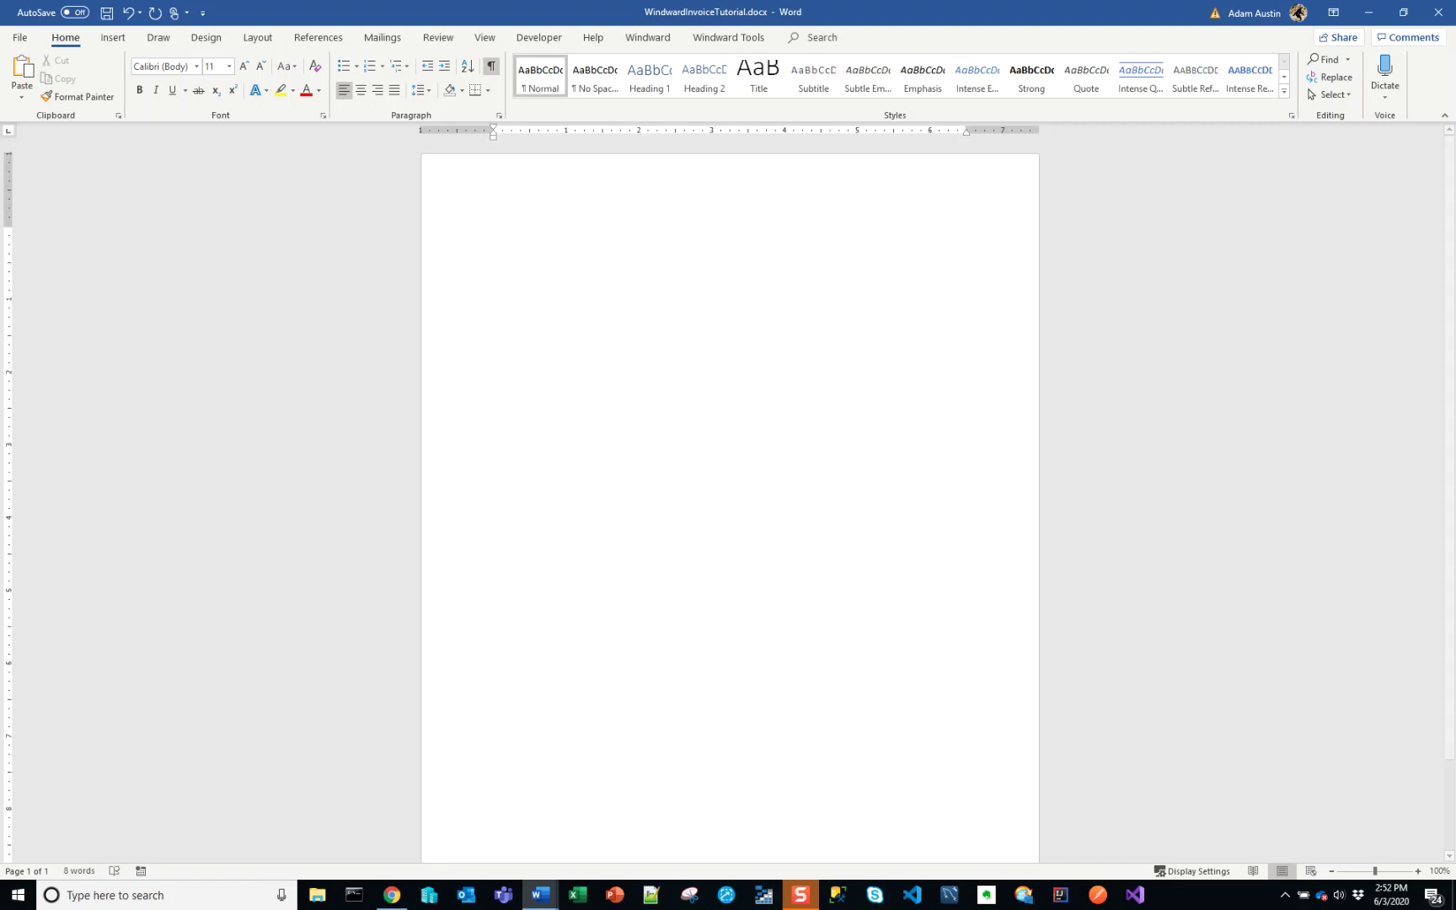
- Create a blank Document2 and arrange windows so the sample invoice output is visible
{"action": "key", "text": "ctrl+n"}
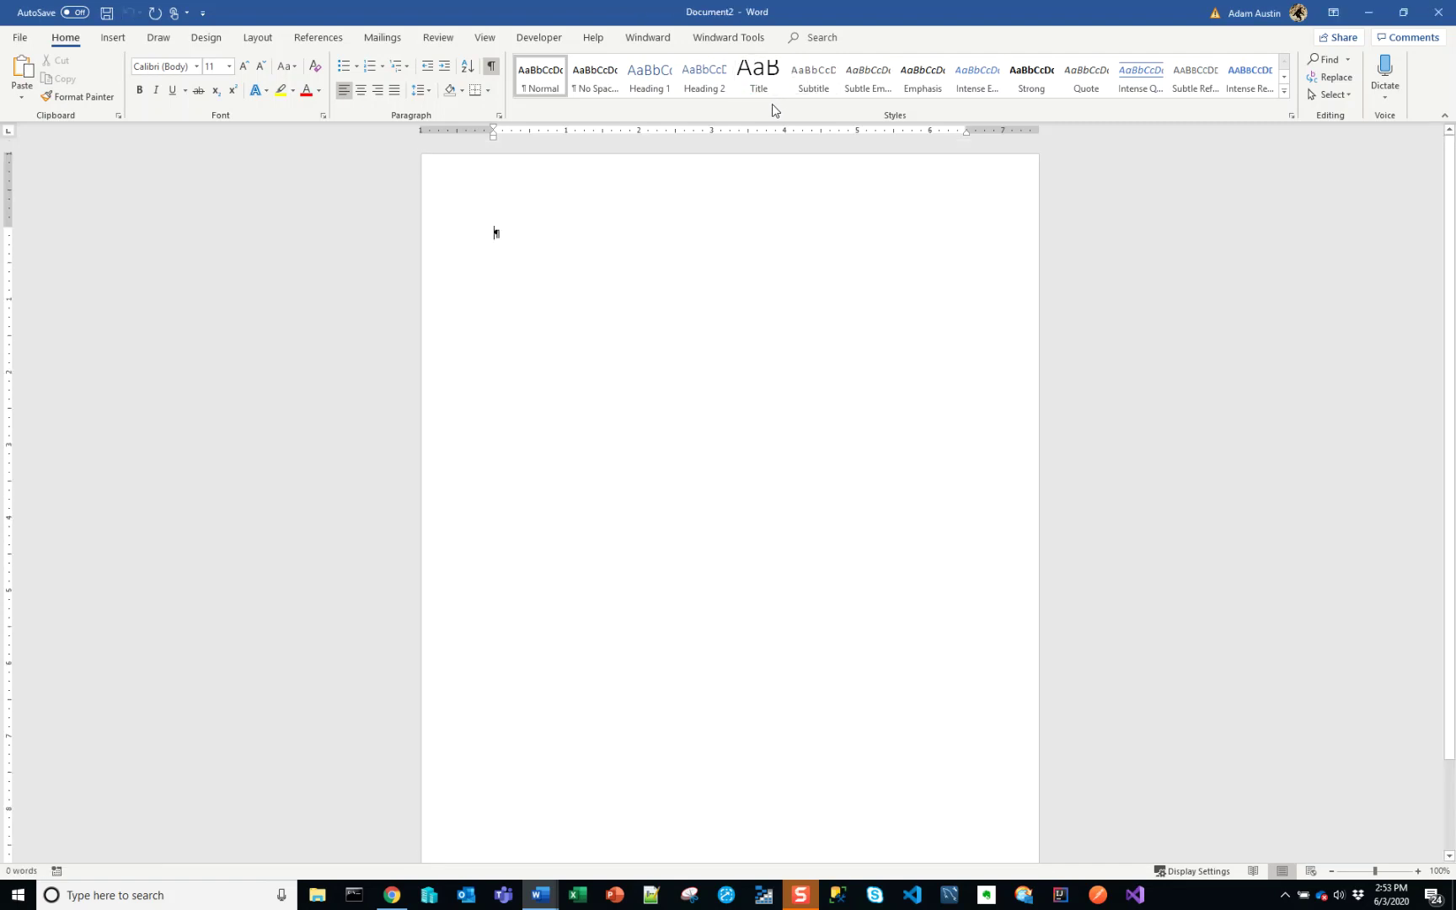
{"action": "key", "text": "ctrl+w"}
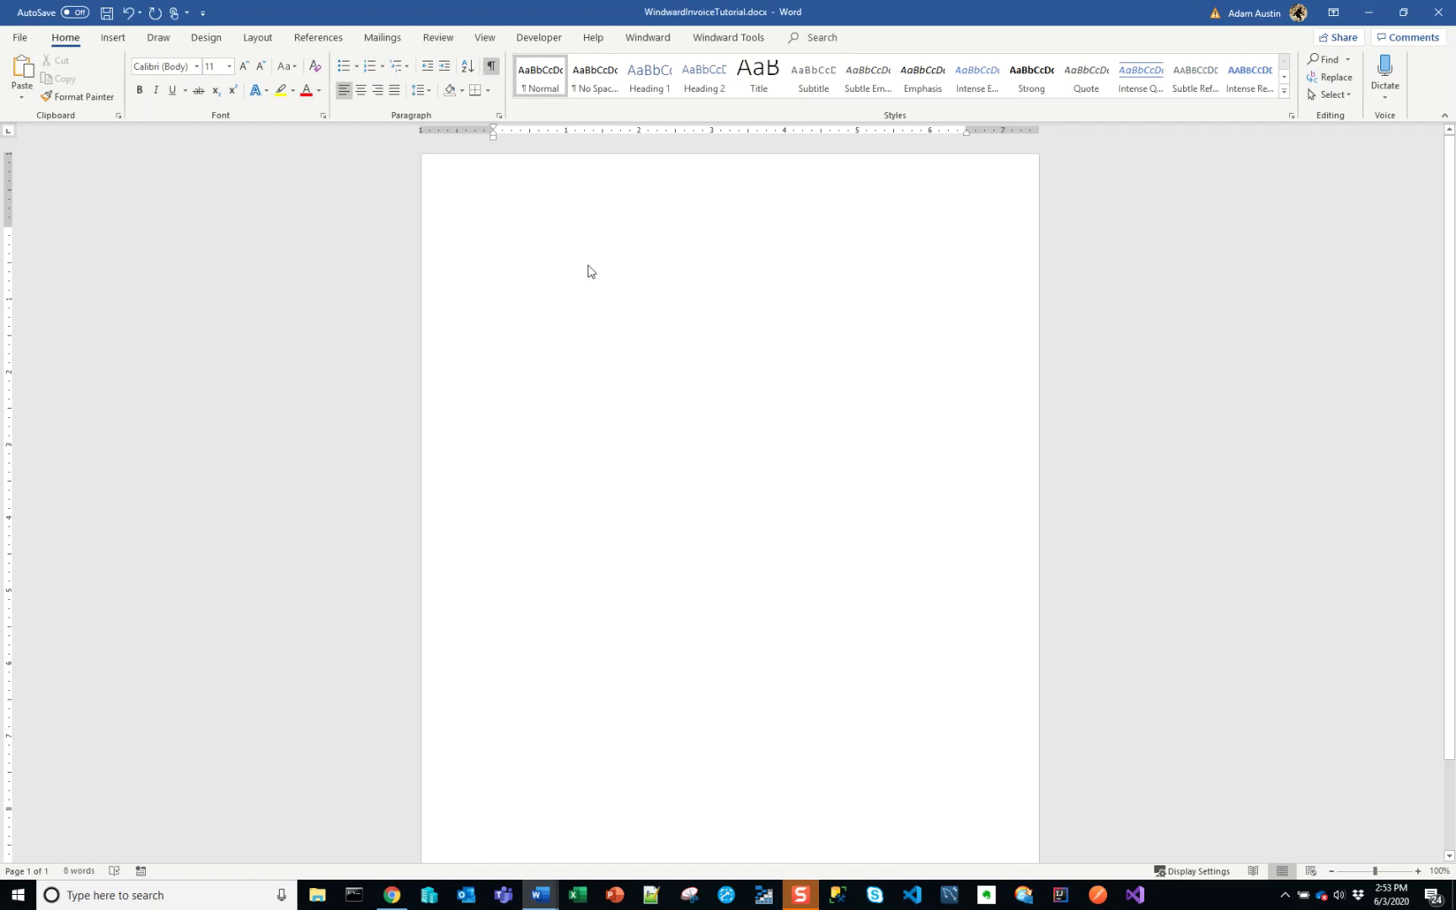
{"action": "key", "text": "alt+Tab"}
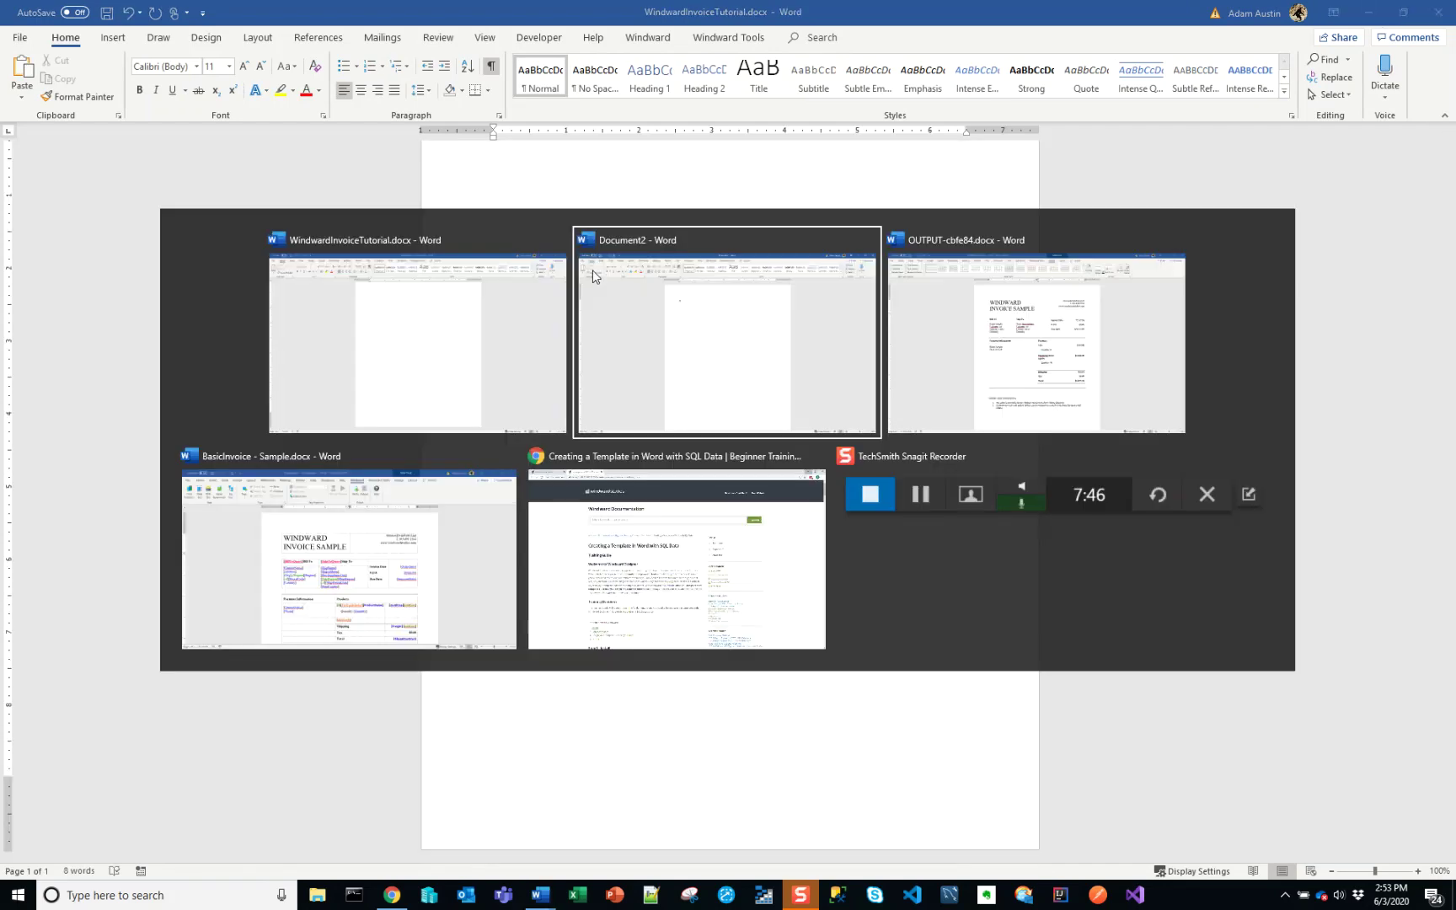
{"action": "left_click", "coordinate": [593, 269]}
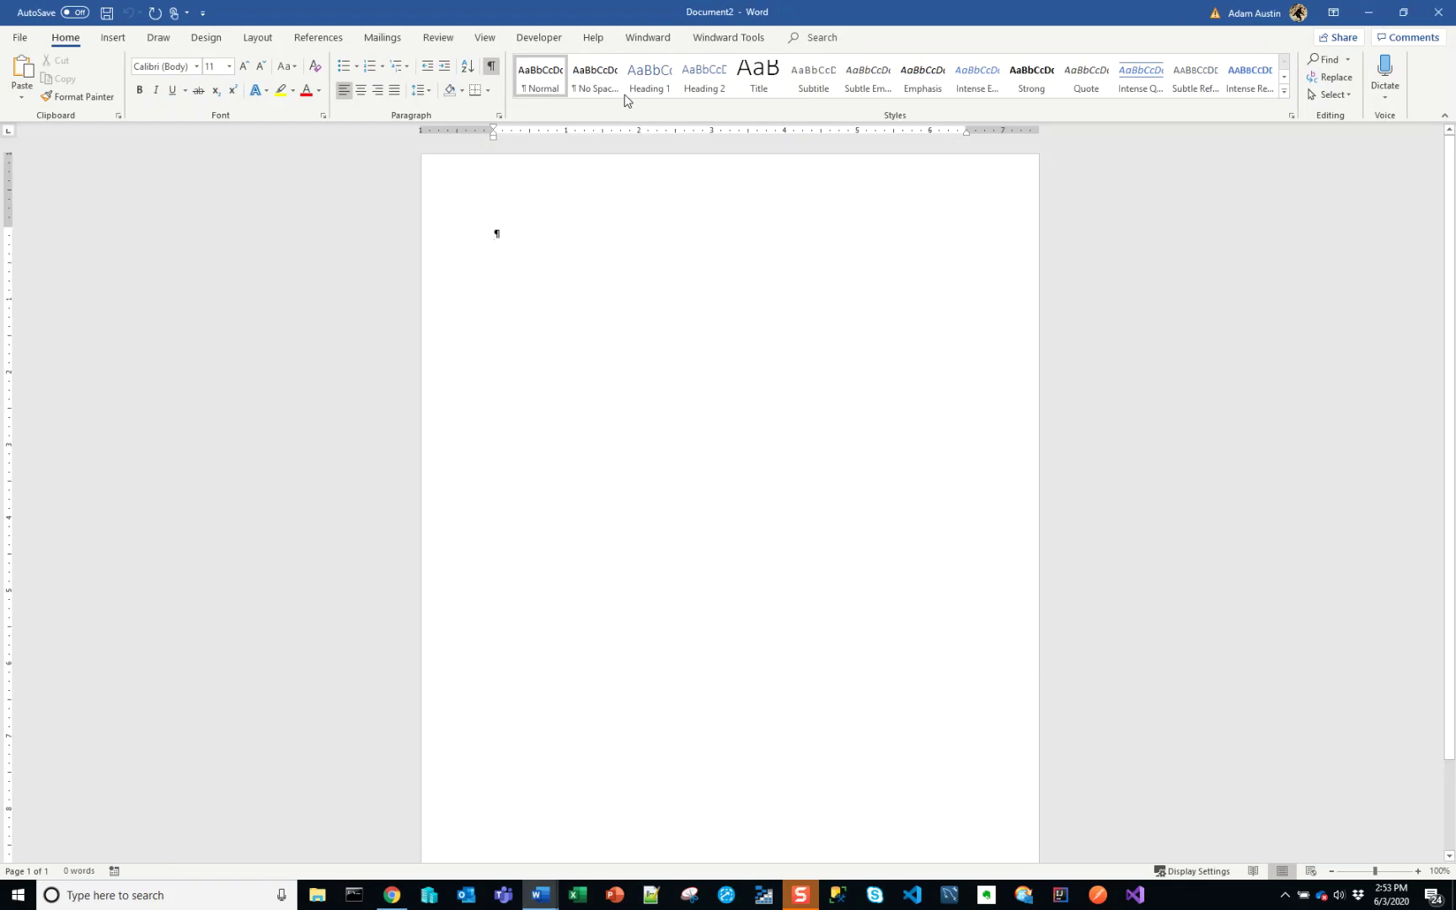
{"action": "key", "text": "ctrl+w"}
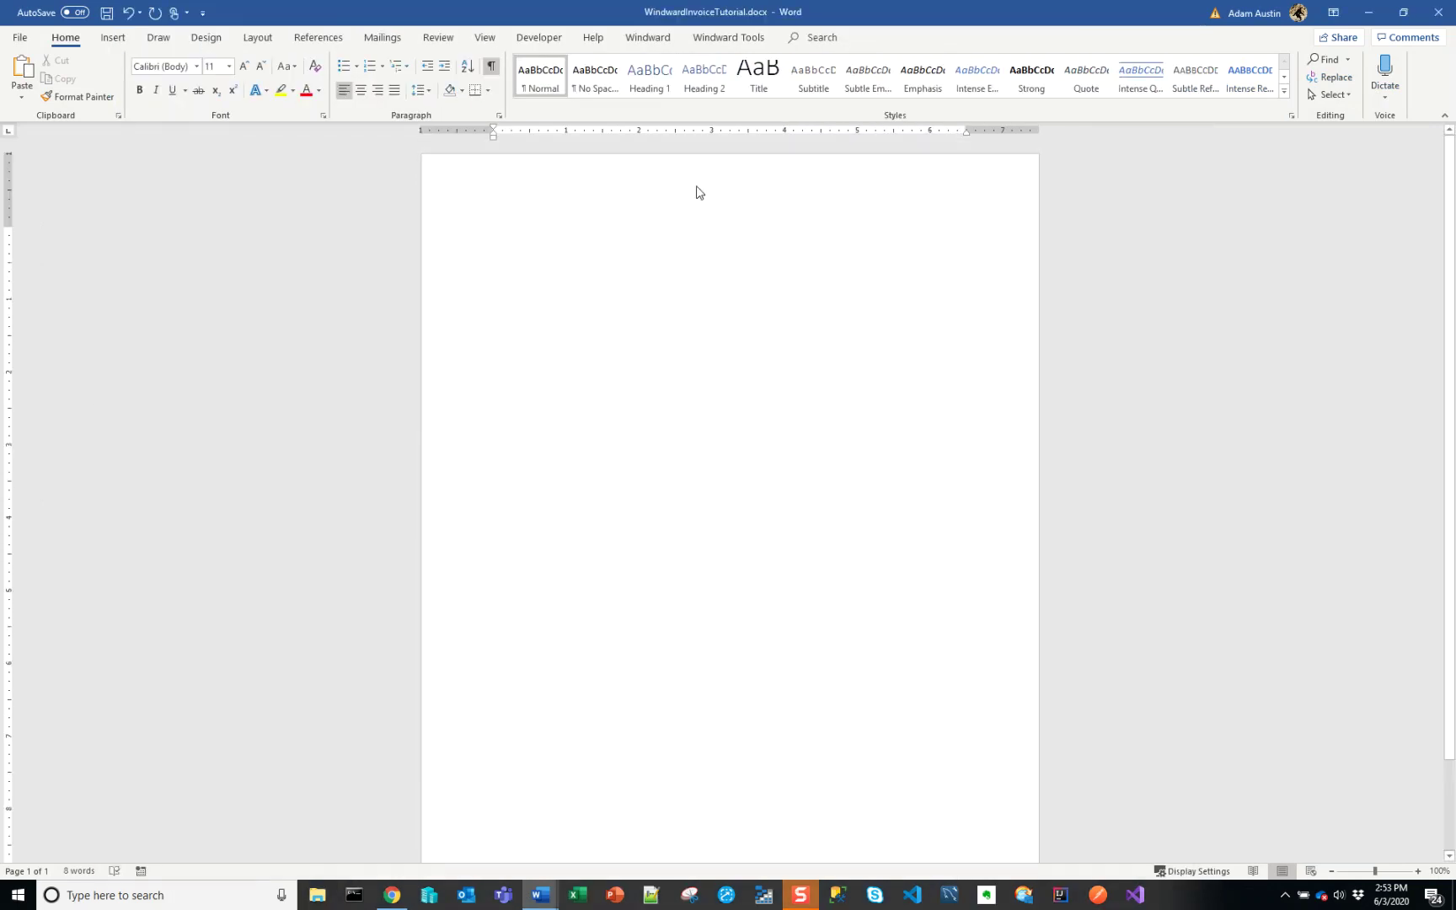
{"action": "left_click", "coordinate": [1358, 23]}
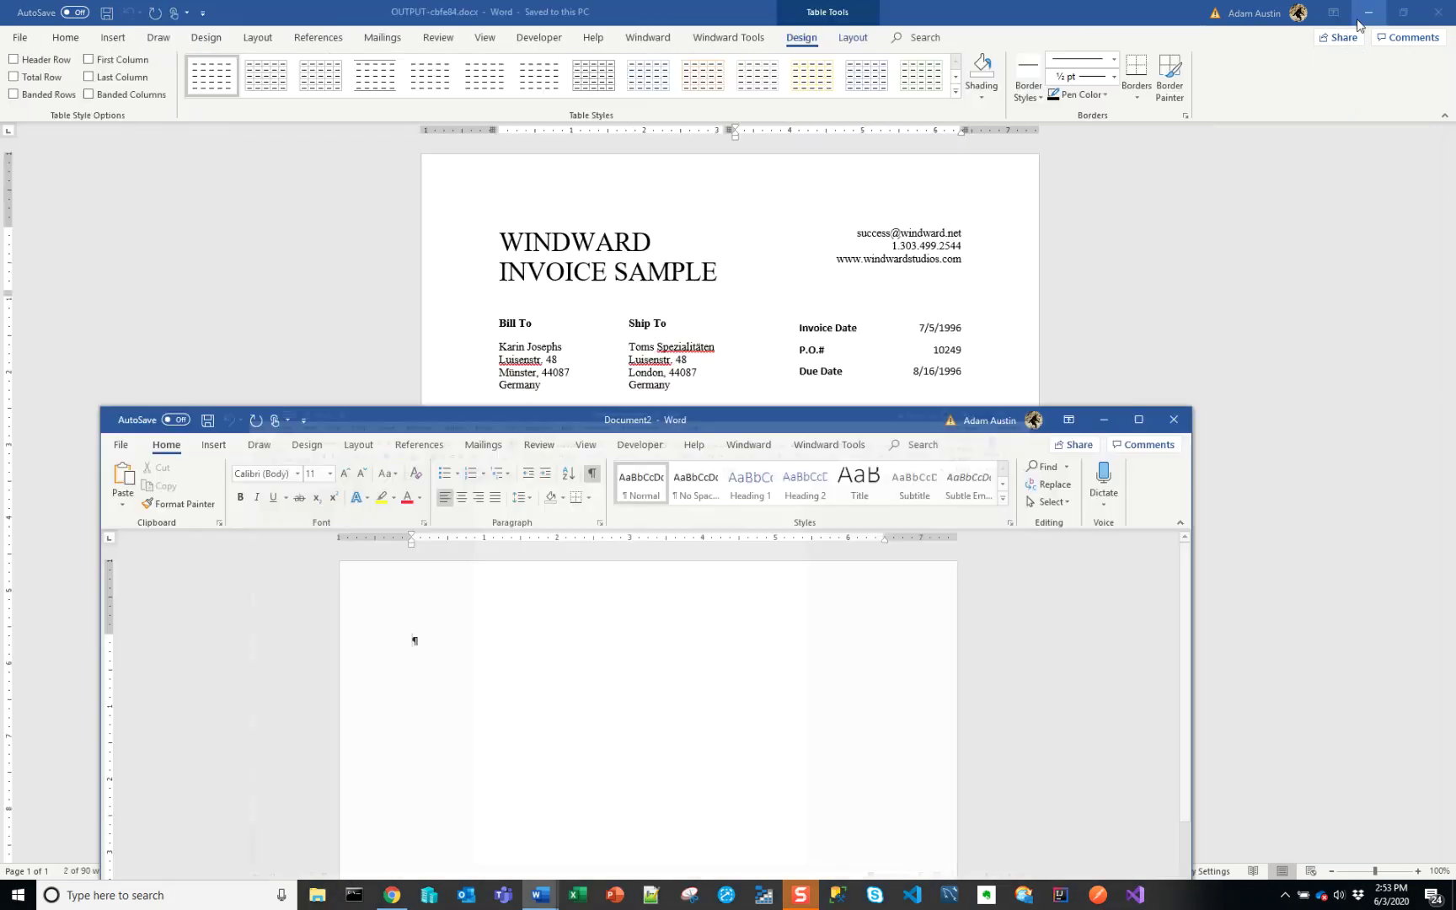
{"action": "left_click_drag", "start_coordinate": [768, 425], "coordinate": [640, 2]}
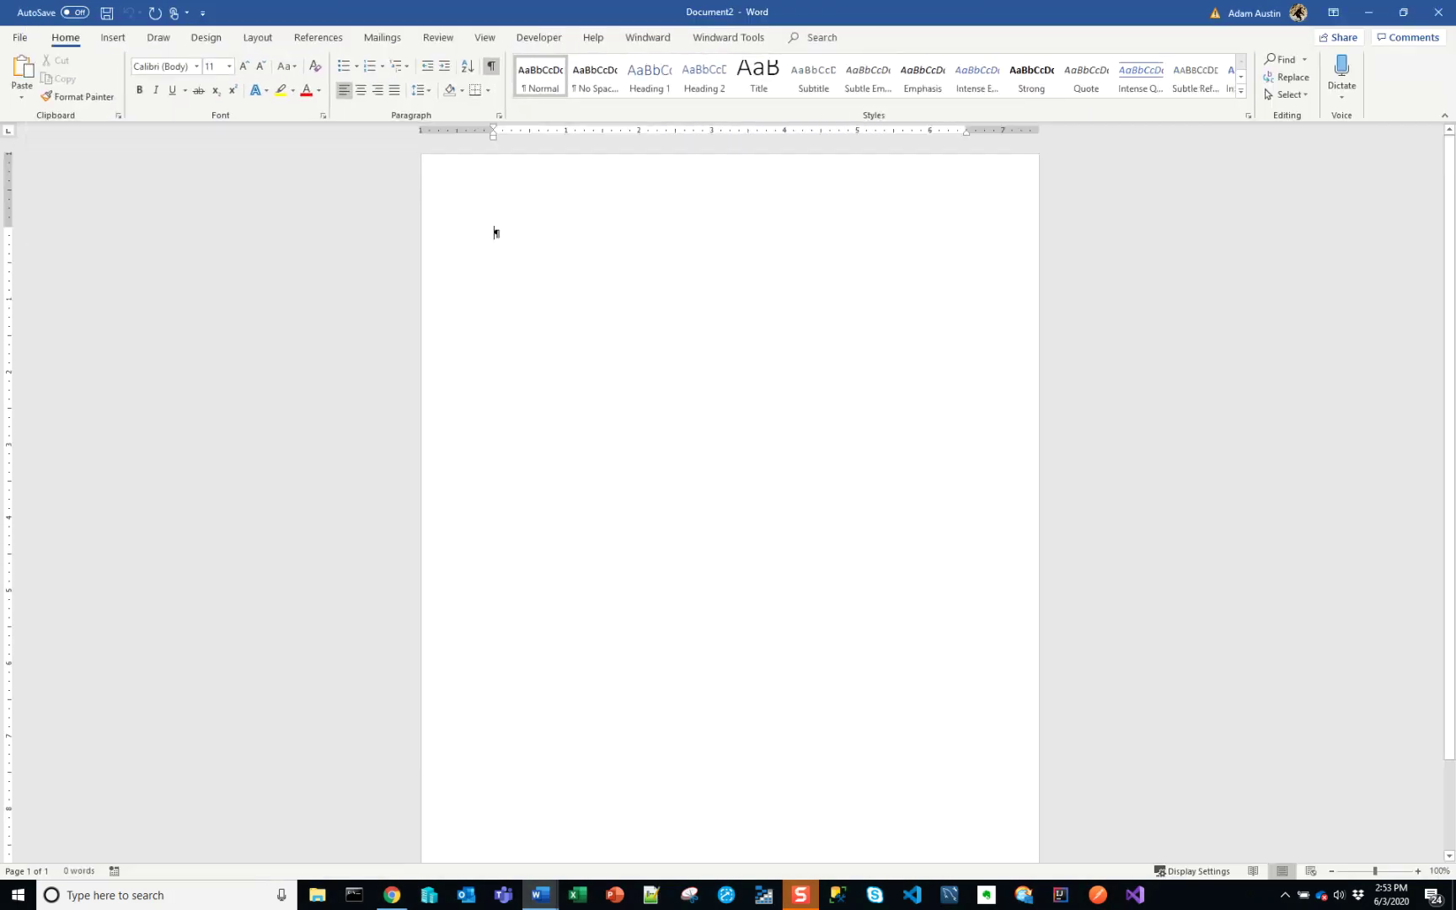
{"action": "left_click", "coordinate": [593, 37]}
{"action": "left_click", "coordinate": [1369, 18]}
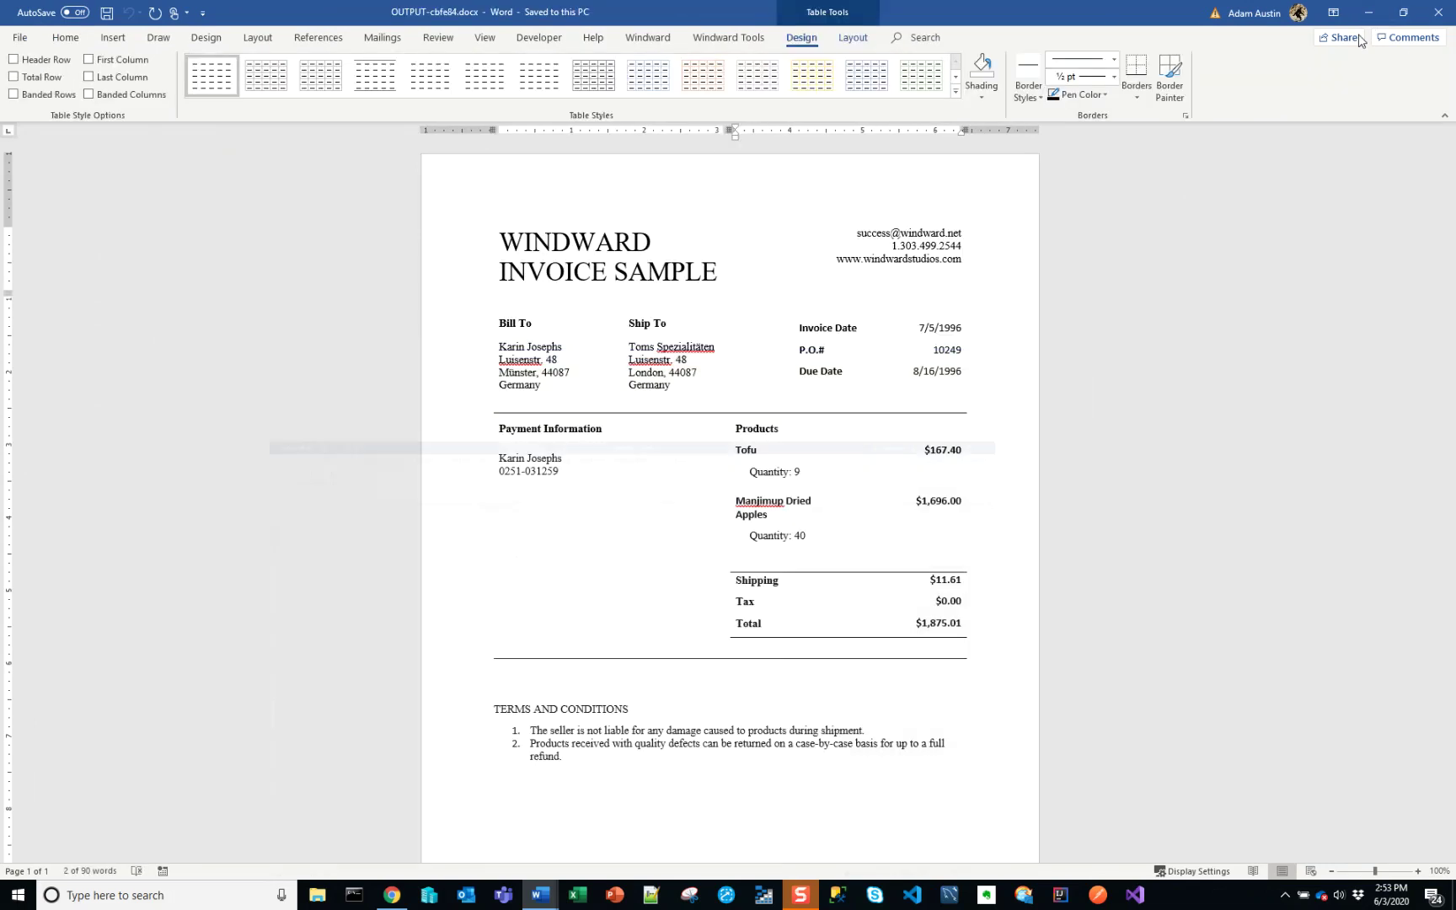
- Copy the WINDWARD INVOICE SAMPLE header table into Document2 and begin Save As
{"action": "left_click", "coordinate": [486, 220]}
{"action": "key", "text": "ctrl+c"}
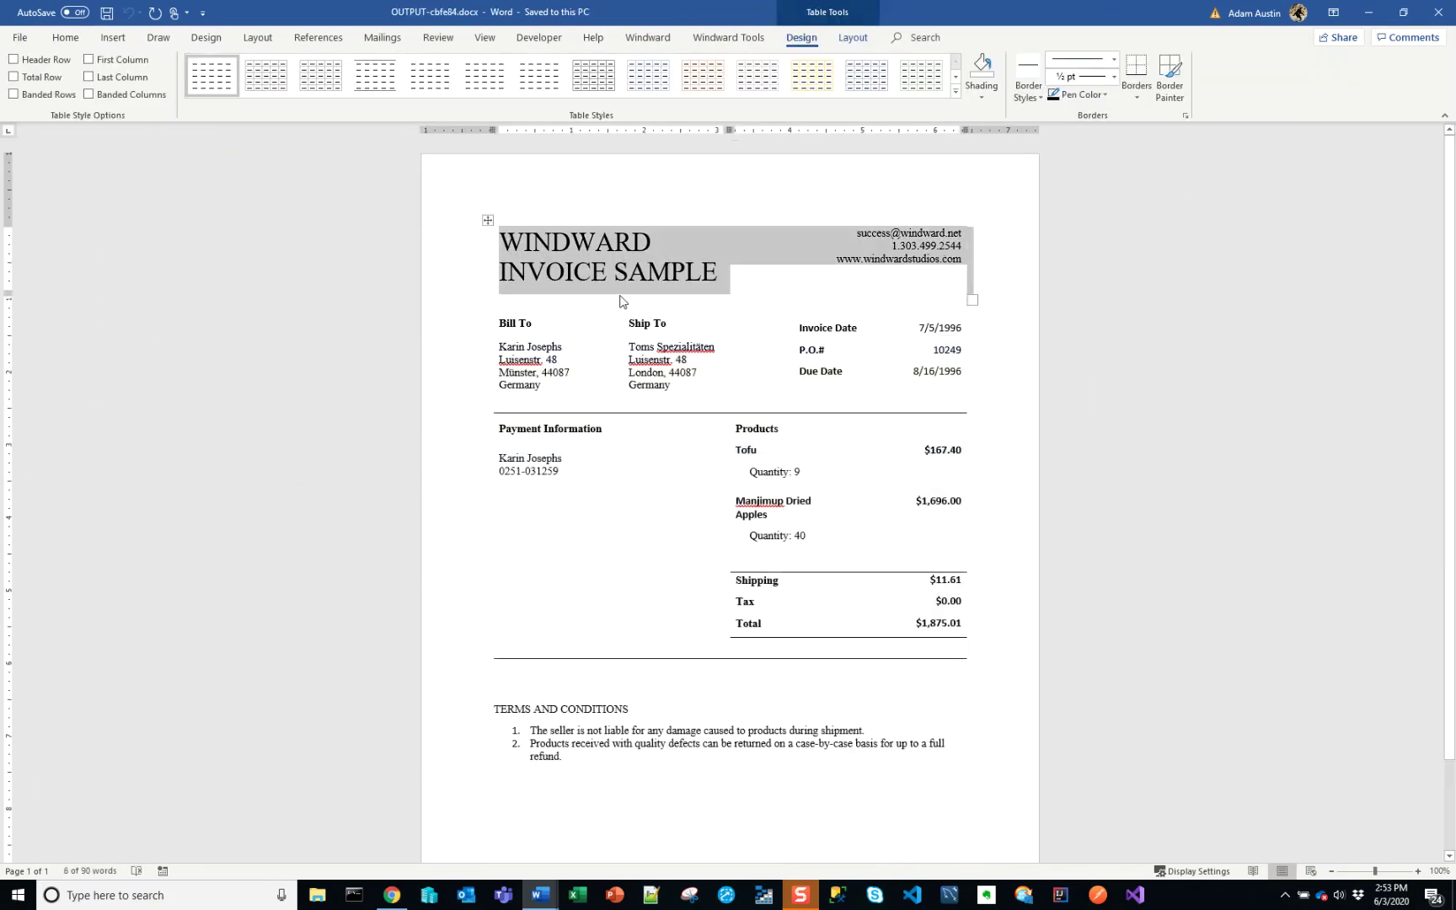
{"action": "key", "text": "alt+Tab"}
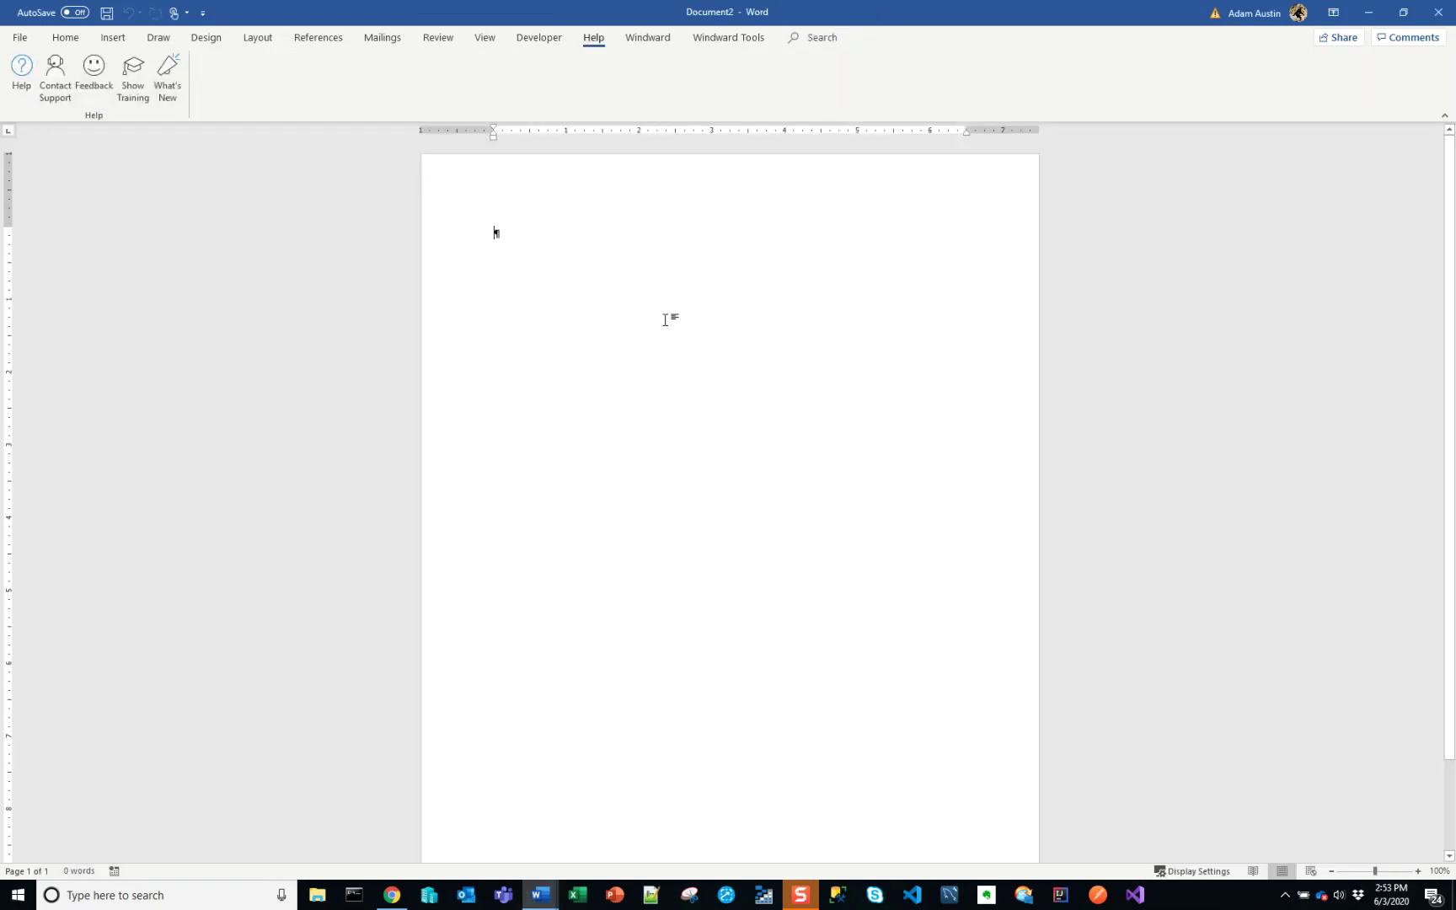
{"action": "key", "text": "ctrl+v"}
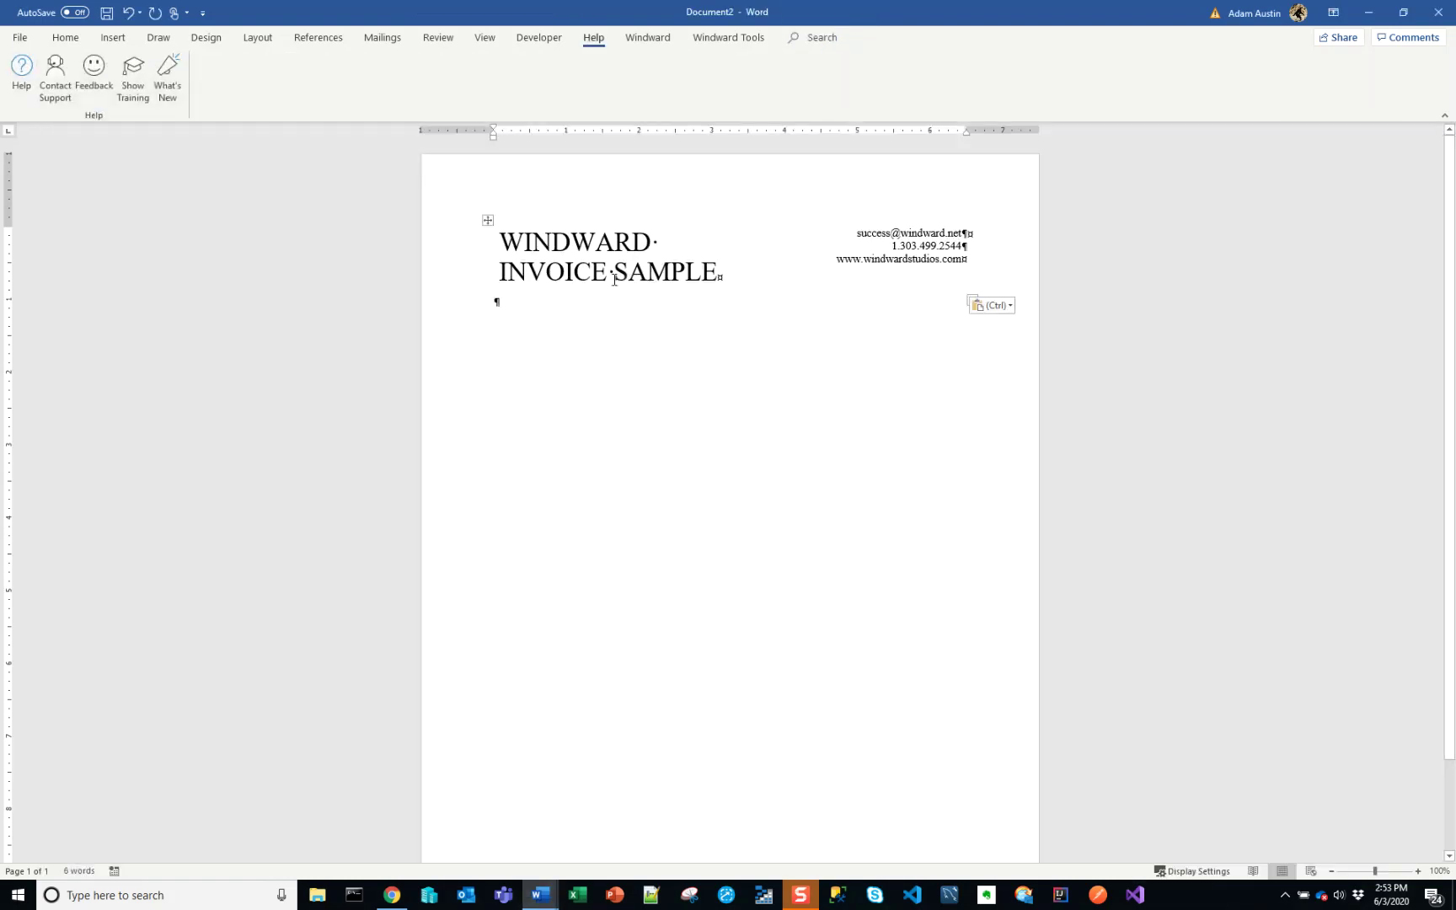
{"action": "left_click", "coordinate": [649, 40]}
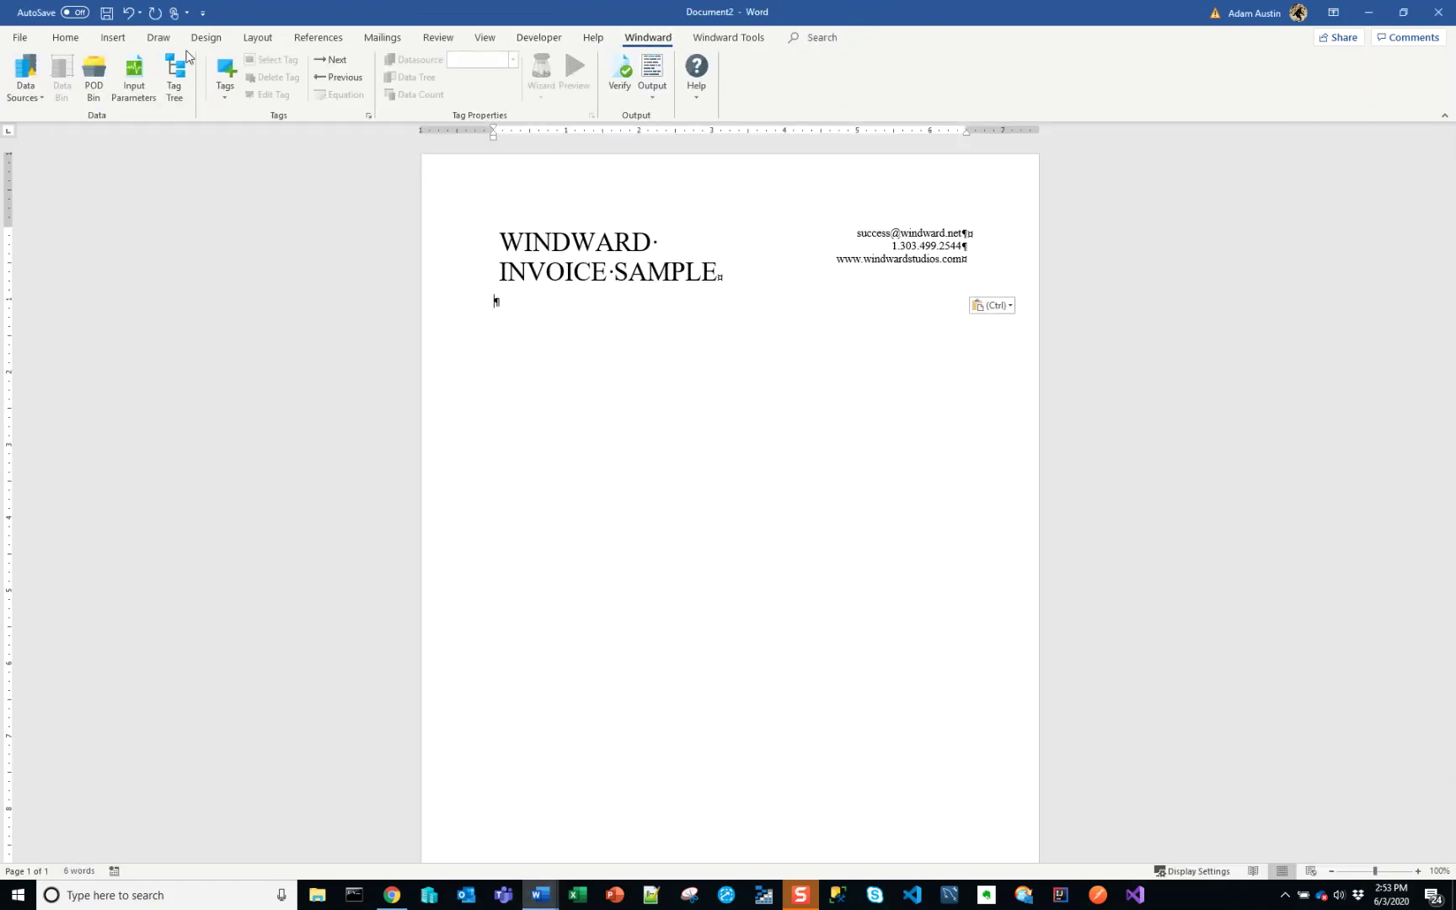
{"action": "left_click", "coordinate": [19, 38]}
{"action": "left_click", "coordinate": [74, 239]}
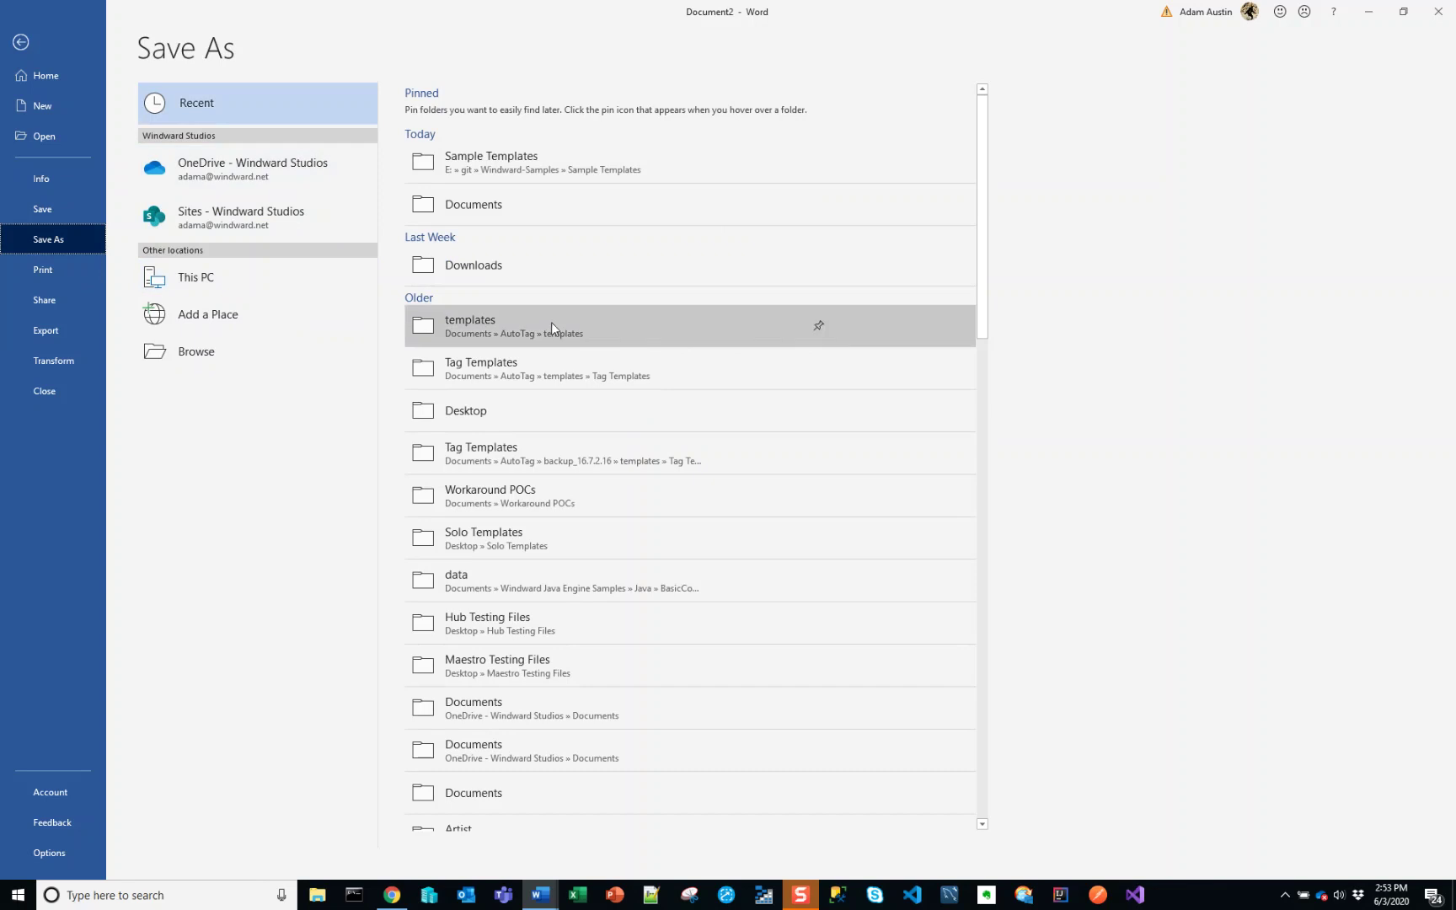
- Save to the Documents folder as WindwardInvoiceTutorial, dismissing the same-name warning
{"action": "left_click", "coordinate": [554, 214]}
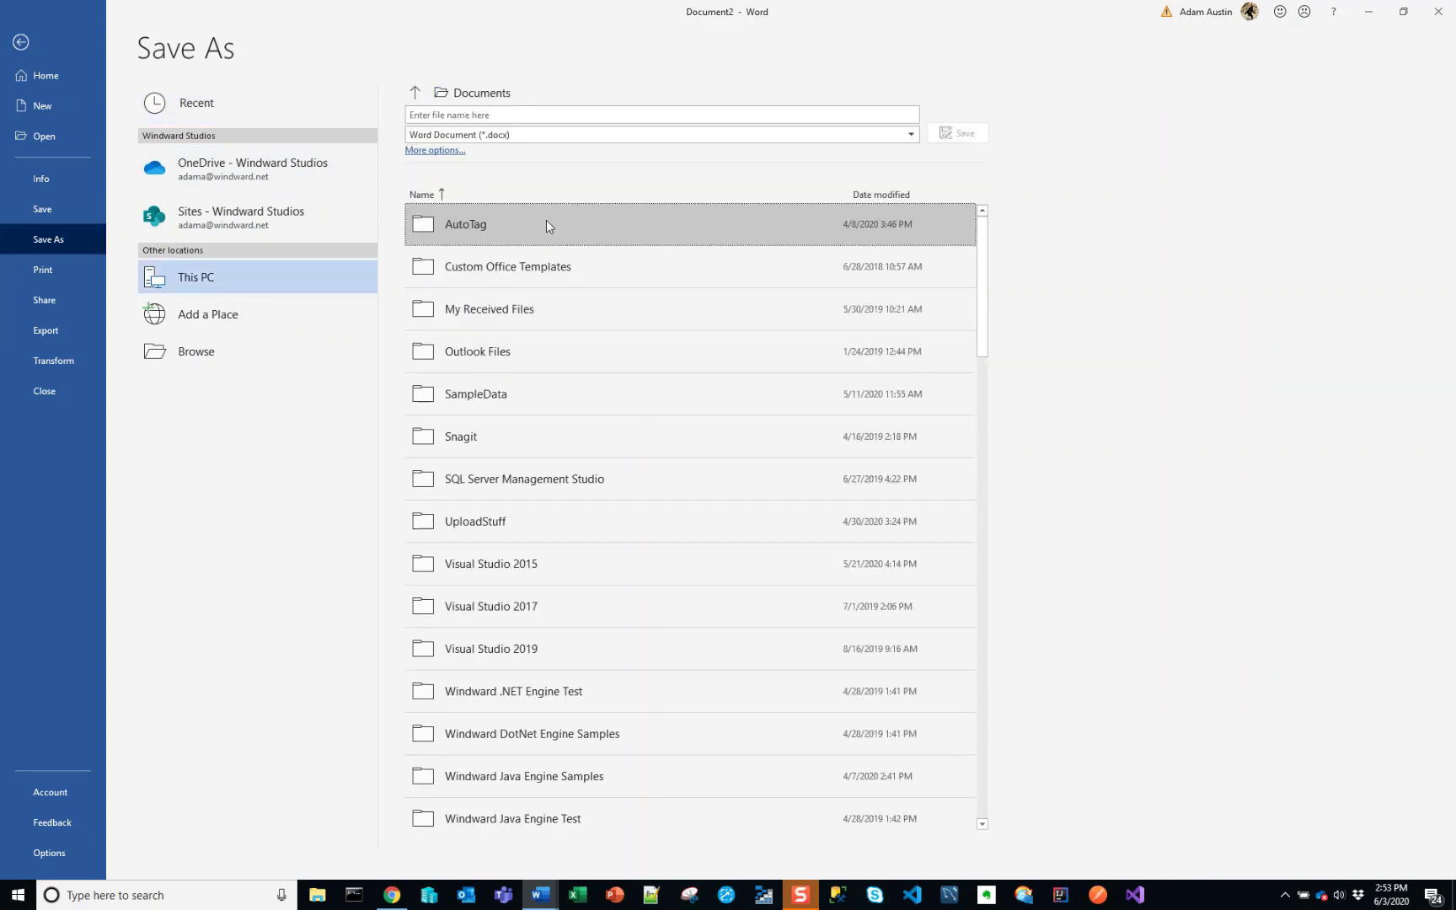
{"action": "scroll", "coordinate": [558, 227], "scroll_direction": "down", "scroll_amount": 2}
{"action": "left_click_drag", "start_coordinate": [985, 295], "coordinate": [997, 835]}
{"action": "left_click", "coordinate": [673, 771]}
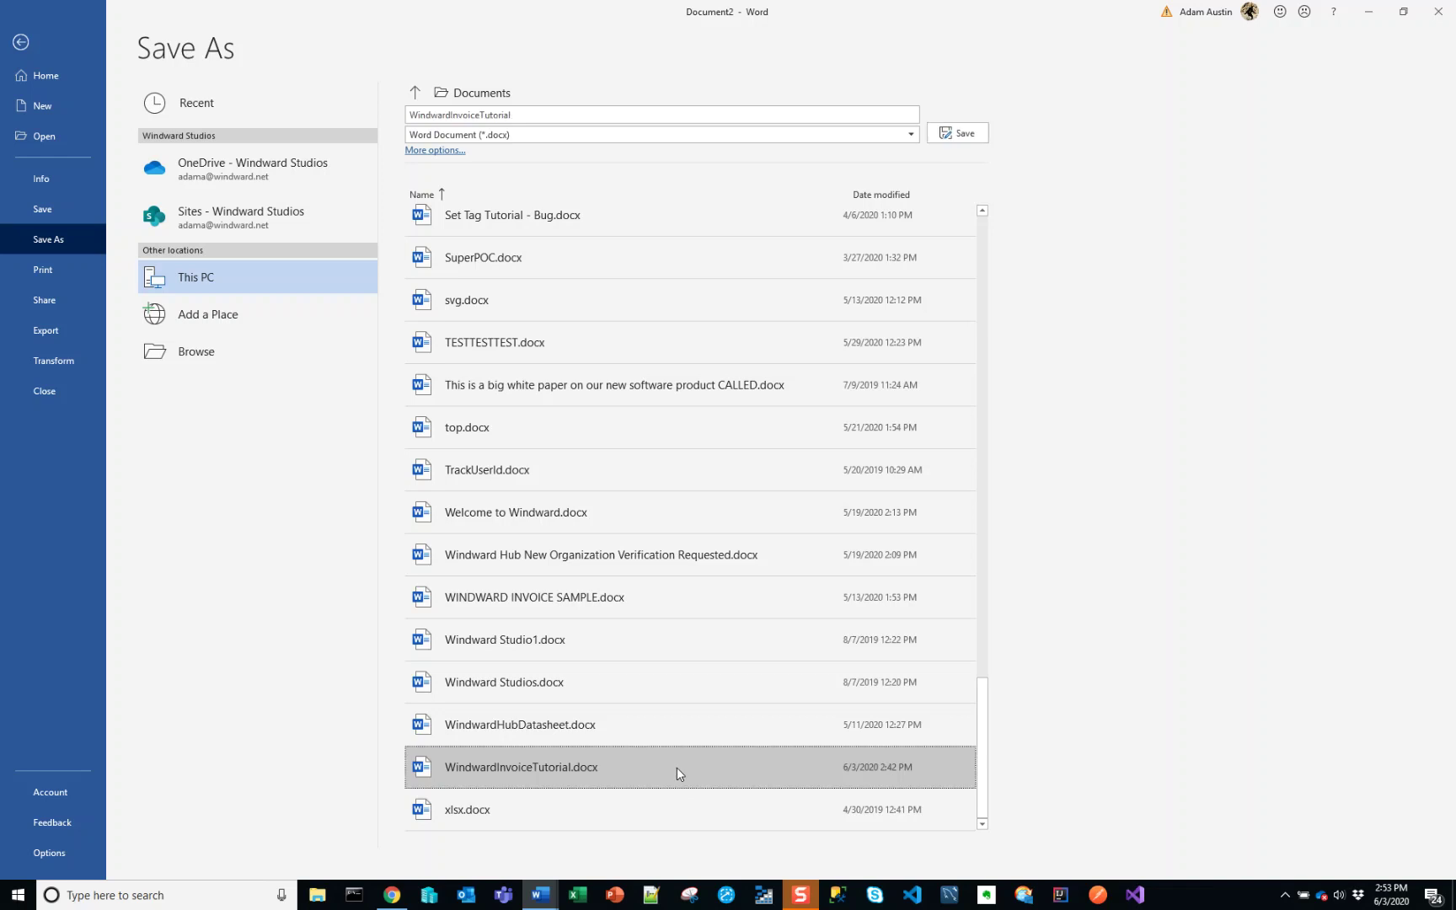
{"action": "left_click", "coordinate": [955, 135]}
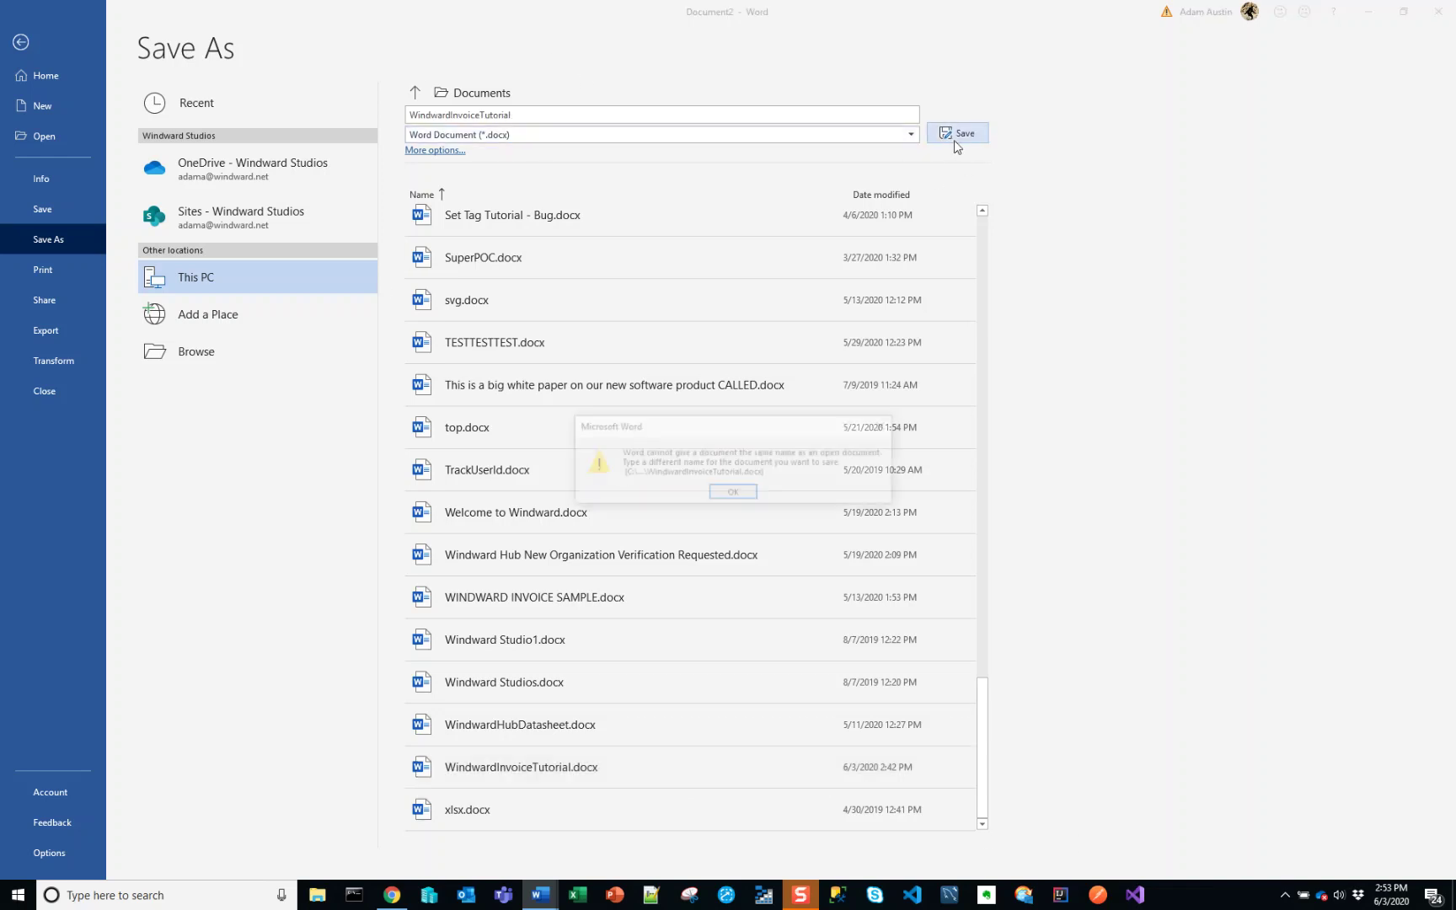
{"action": "left_click", "coordinate": [733, 494]}
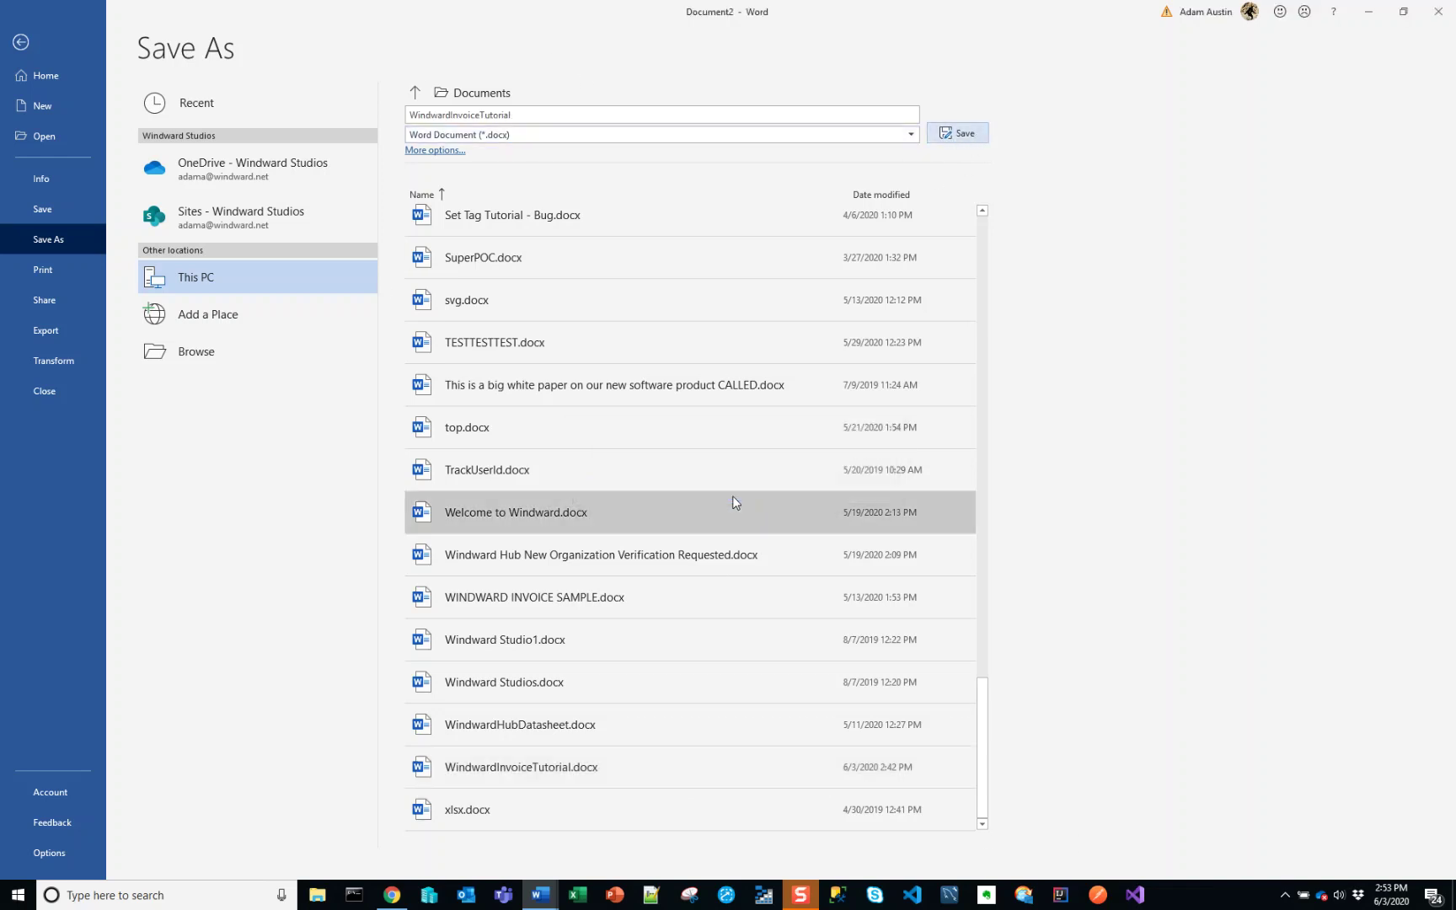
- Close the old tutorial without saving, then save again and replace the existing file
{"action": "key", "text": "alt+Tab"}
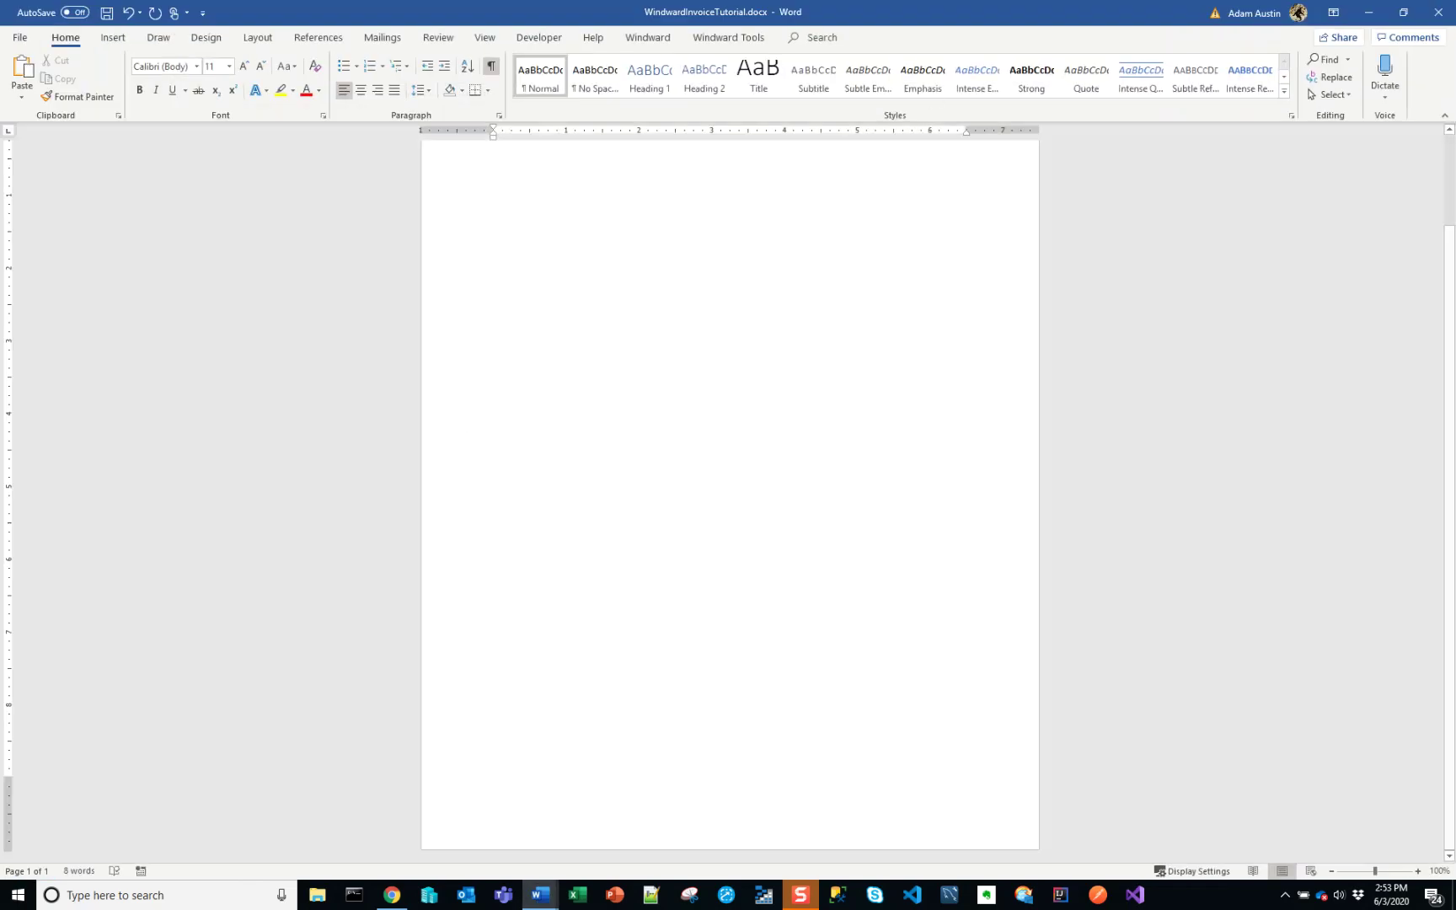
{"action": "left_click", "coordinate": [1438, 12]}
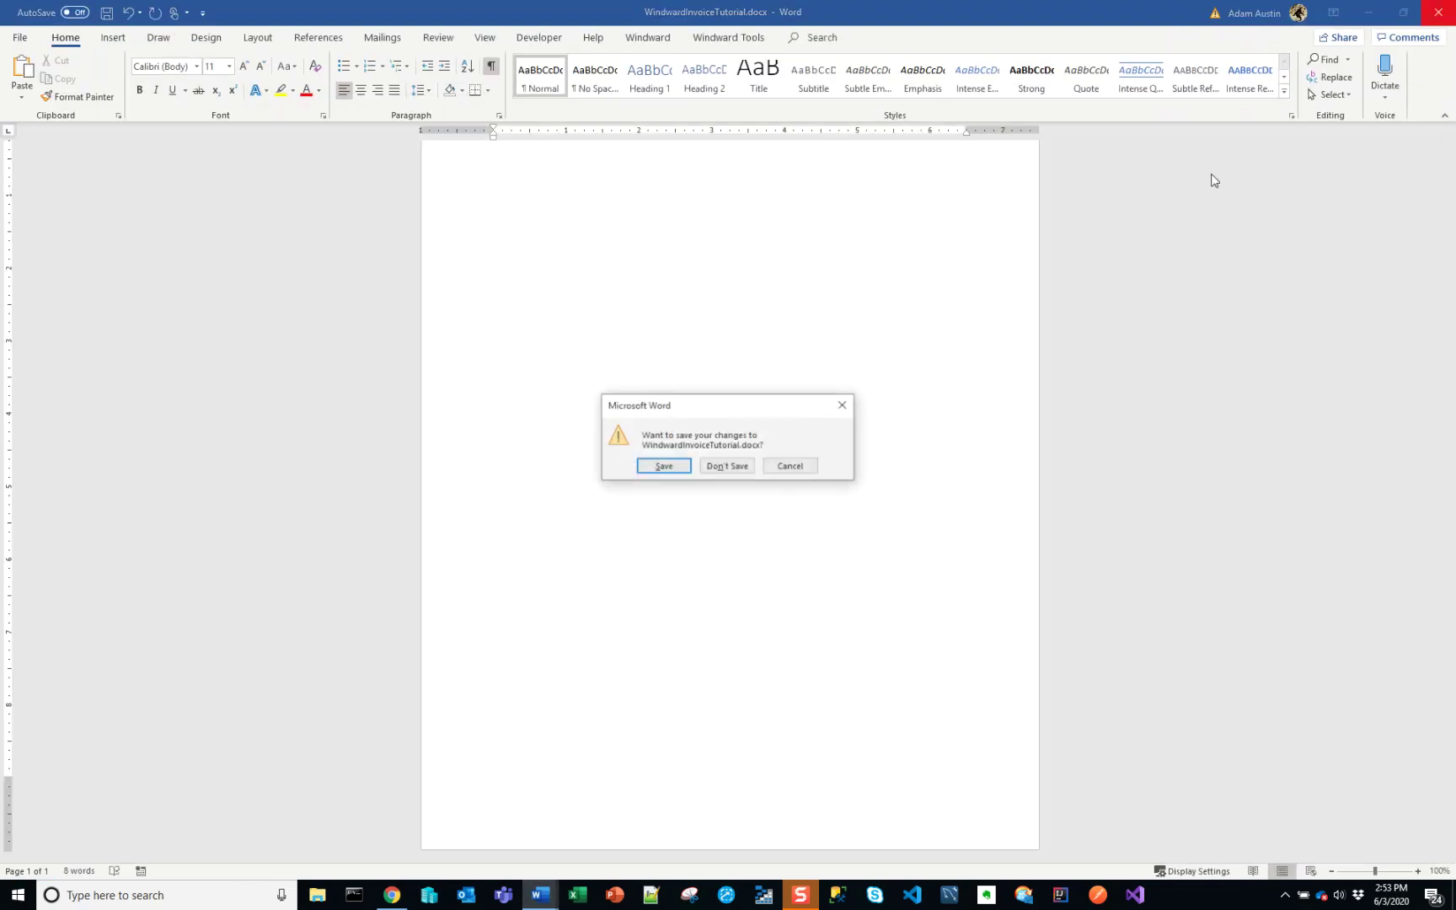
{"action": "left_click", "coordinate": [727, 467]}
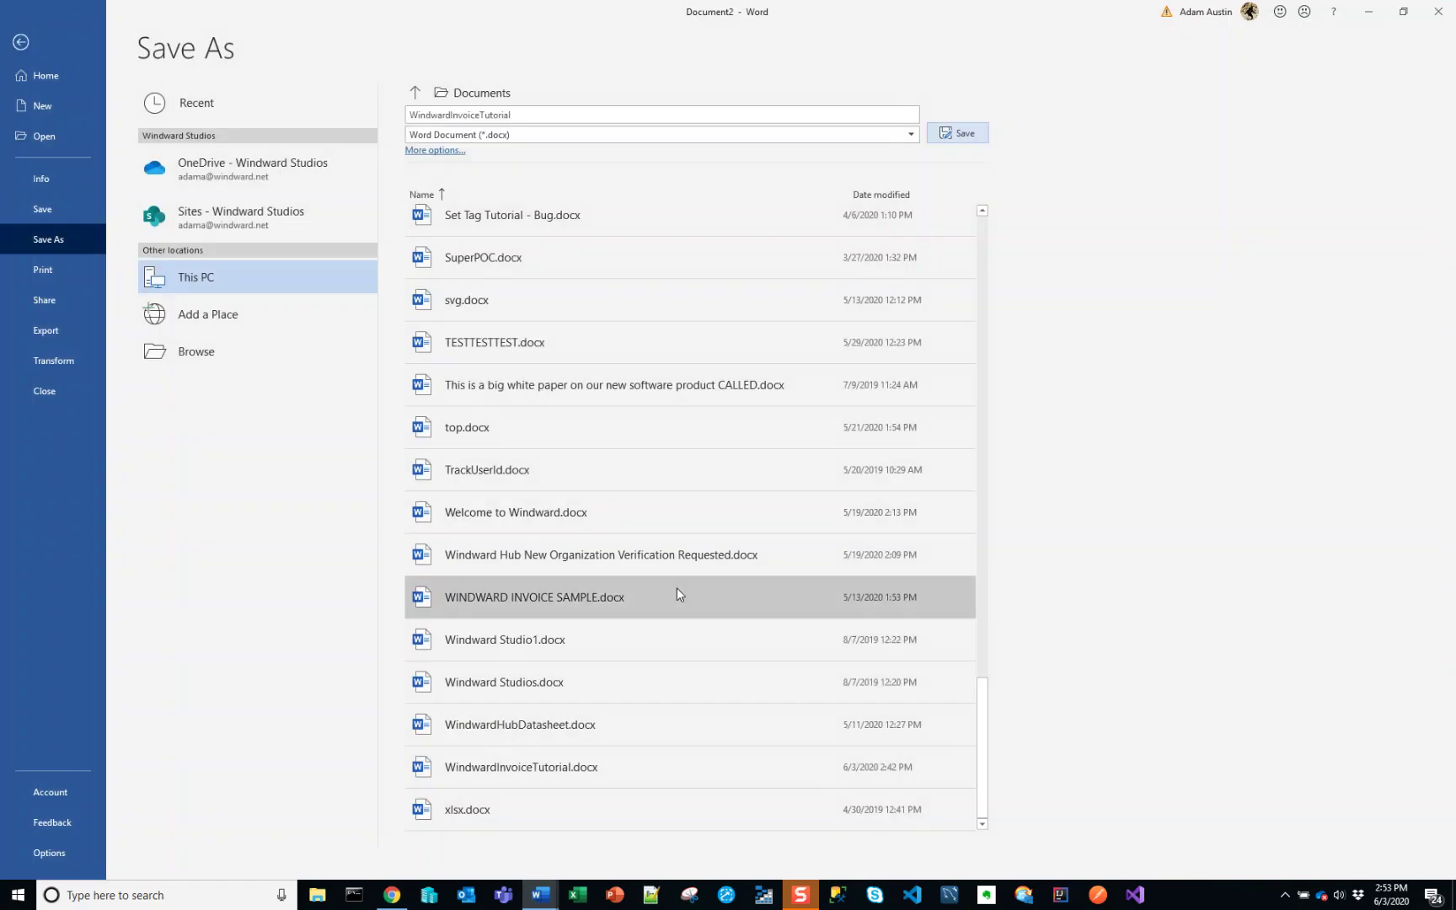
{"action": "left_click", "coordinate": [980, 134]}
{"action": "left_click", "coordinate": [726, 484]}
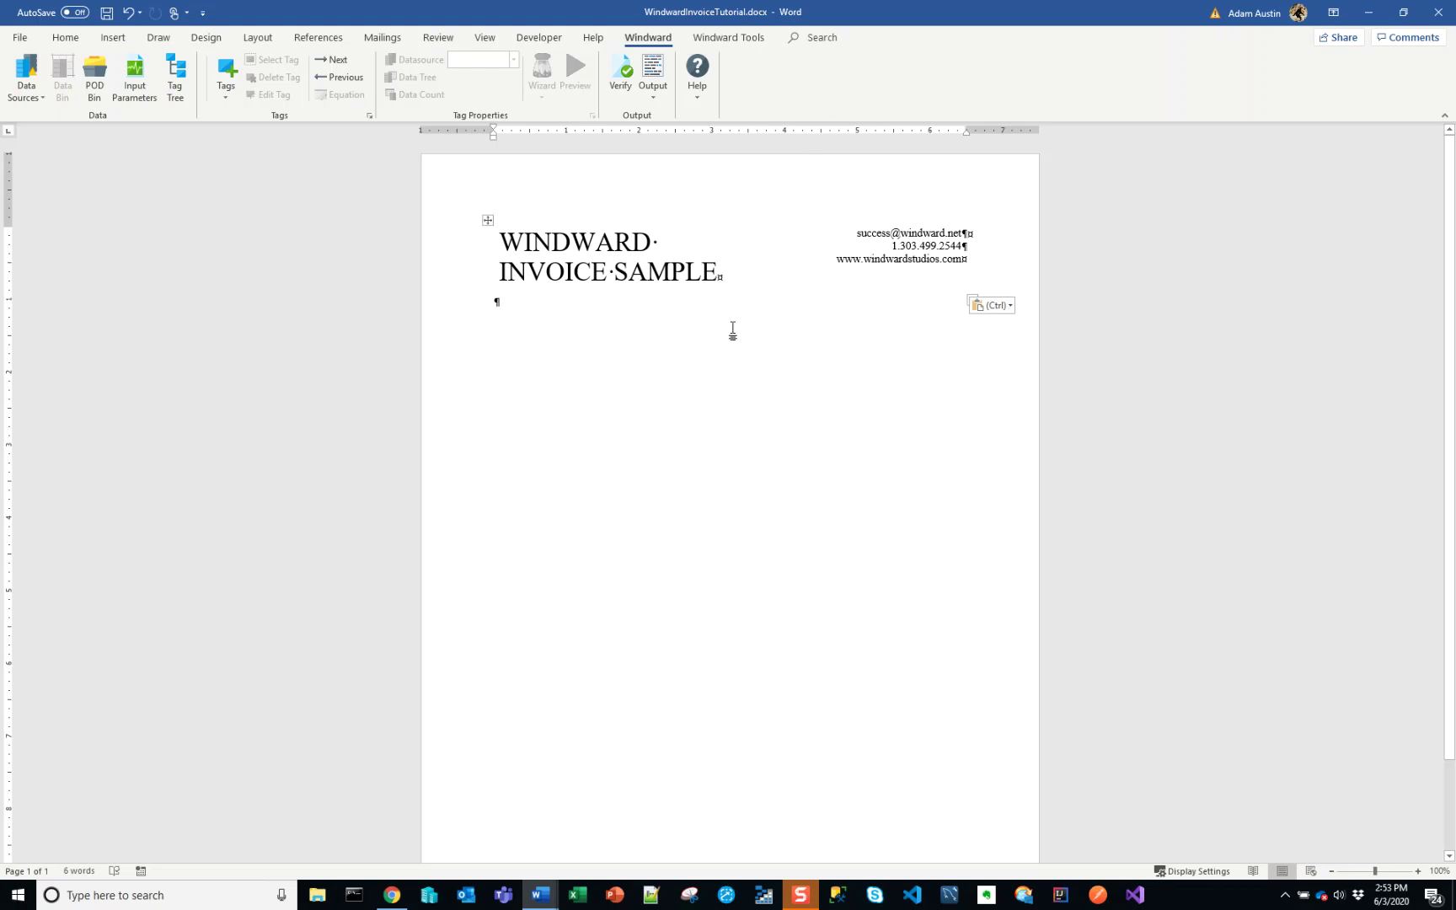
- Place the caret in the header table's title cell and select its row to inspect it
{"action": "left_click", "coordinate": [503, 242]}
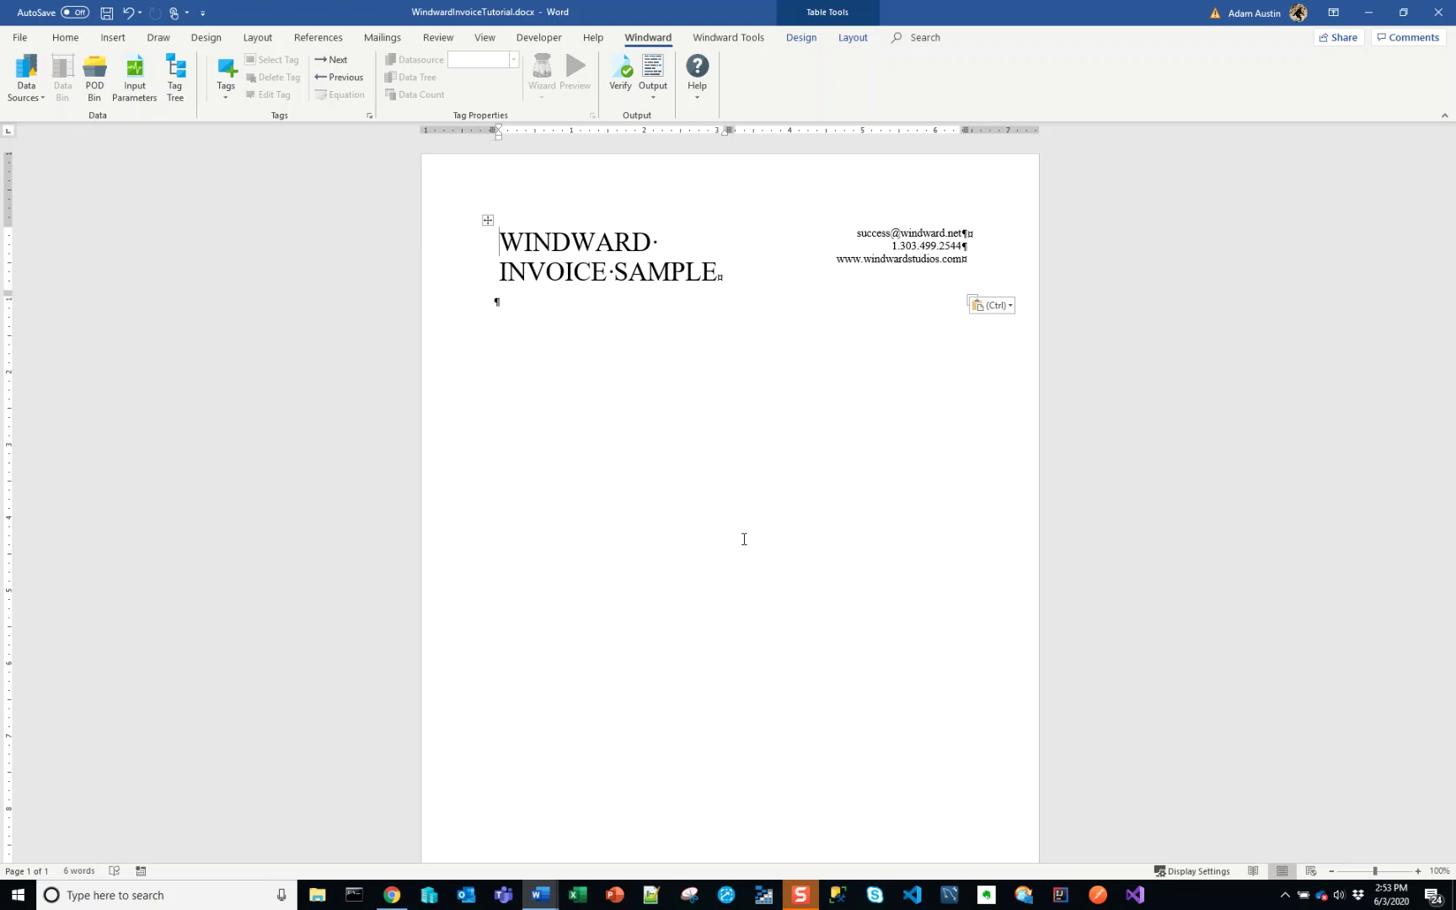
{"action": "left_click", "coordinate": [744, 539]}
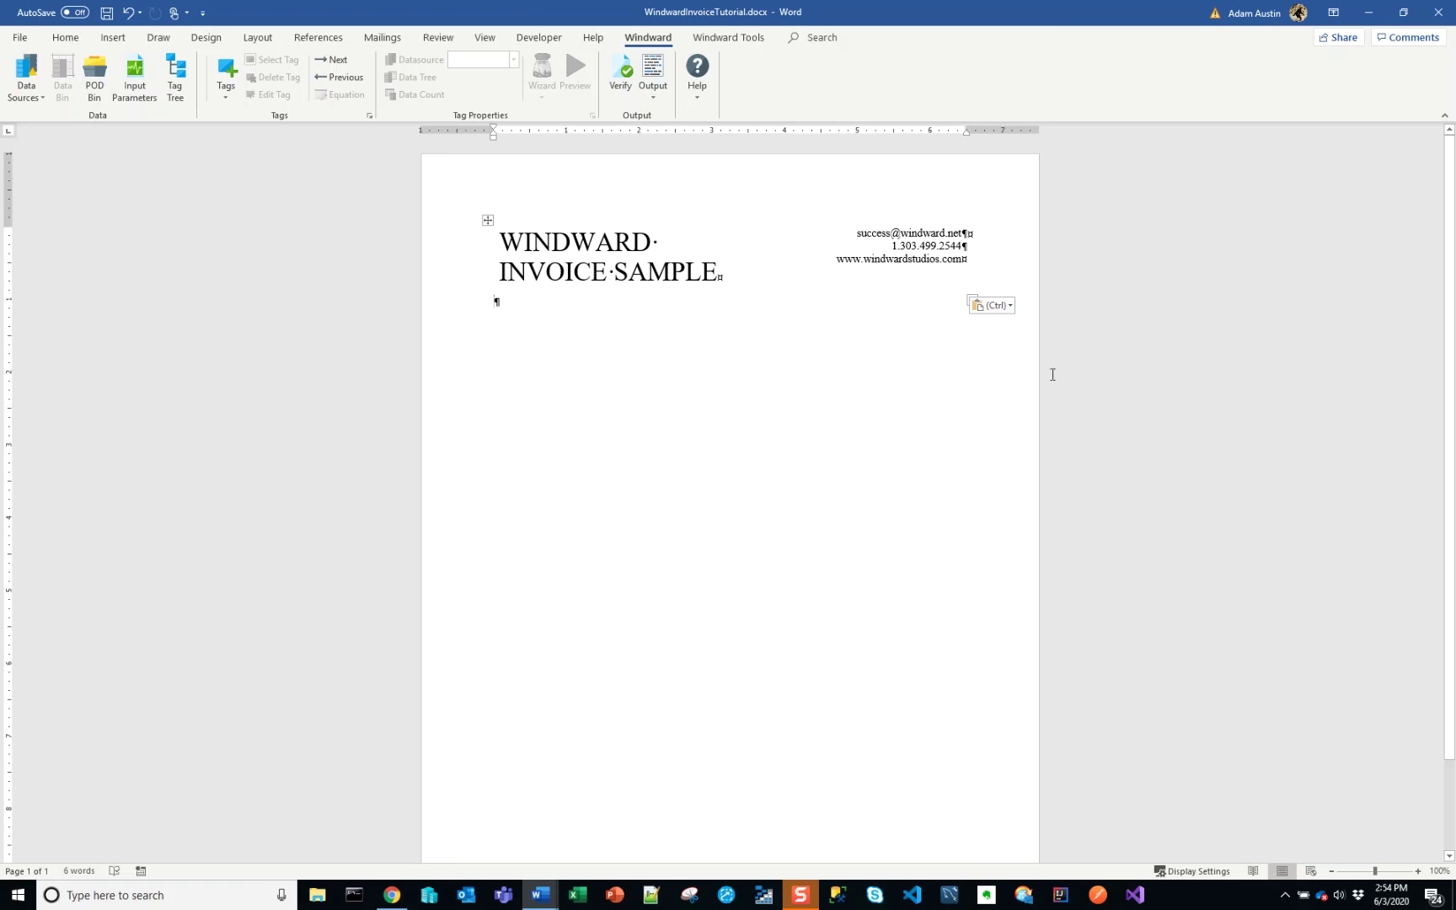
{"action": "left_click", "coordinate": [558, 246]}
{"action": "key", "text": "End"}
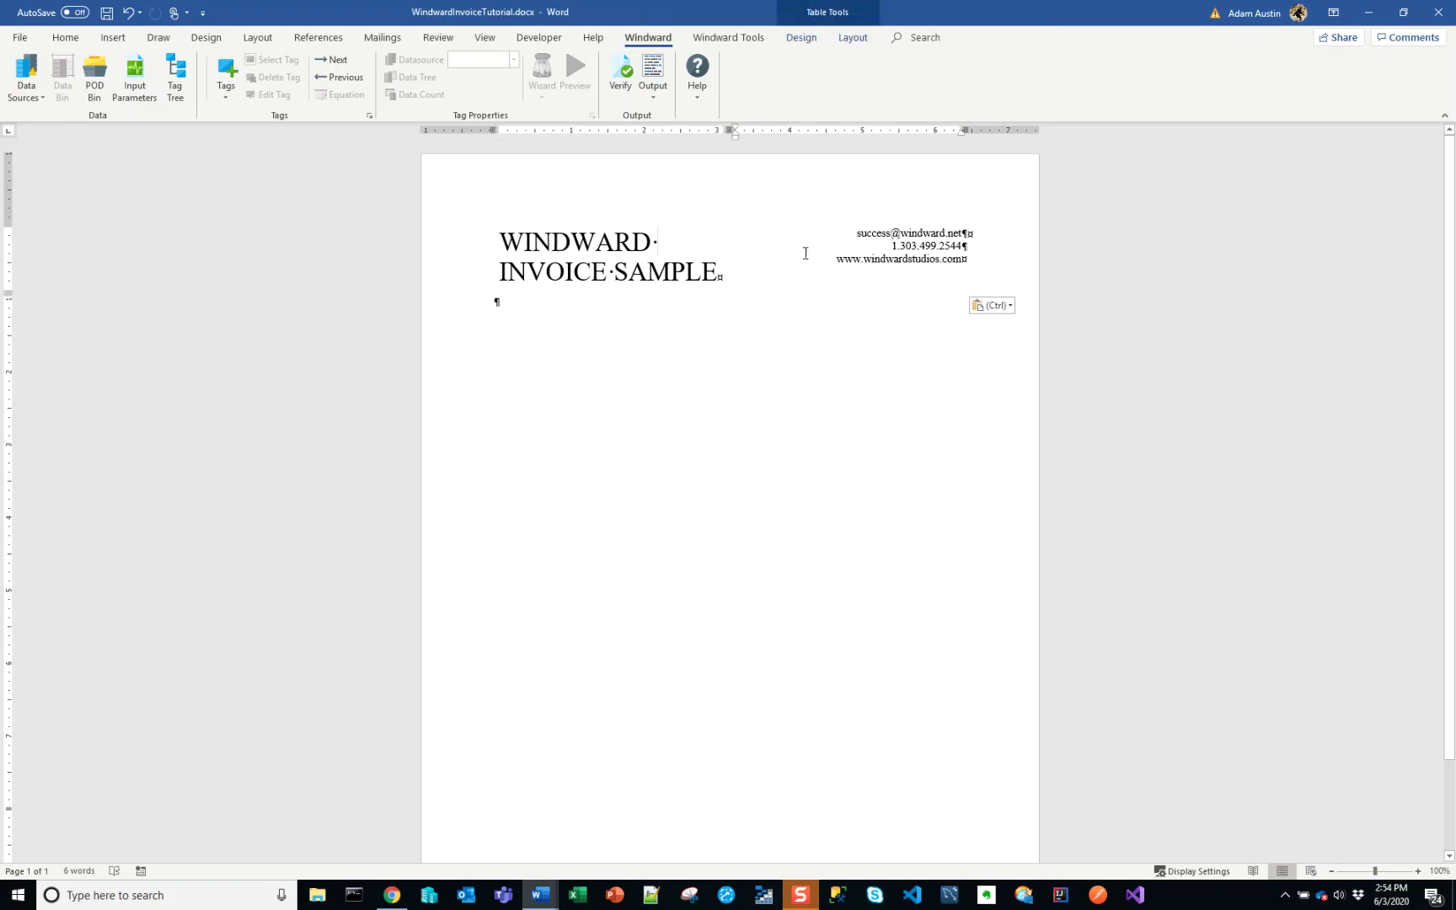
{"action": "left_click_drag", "start_coordinate": [805, 252], "coordinate": [748, 260]}
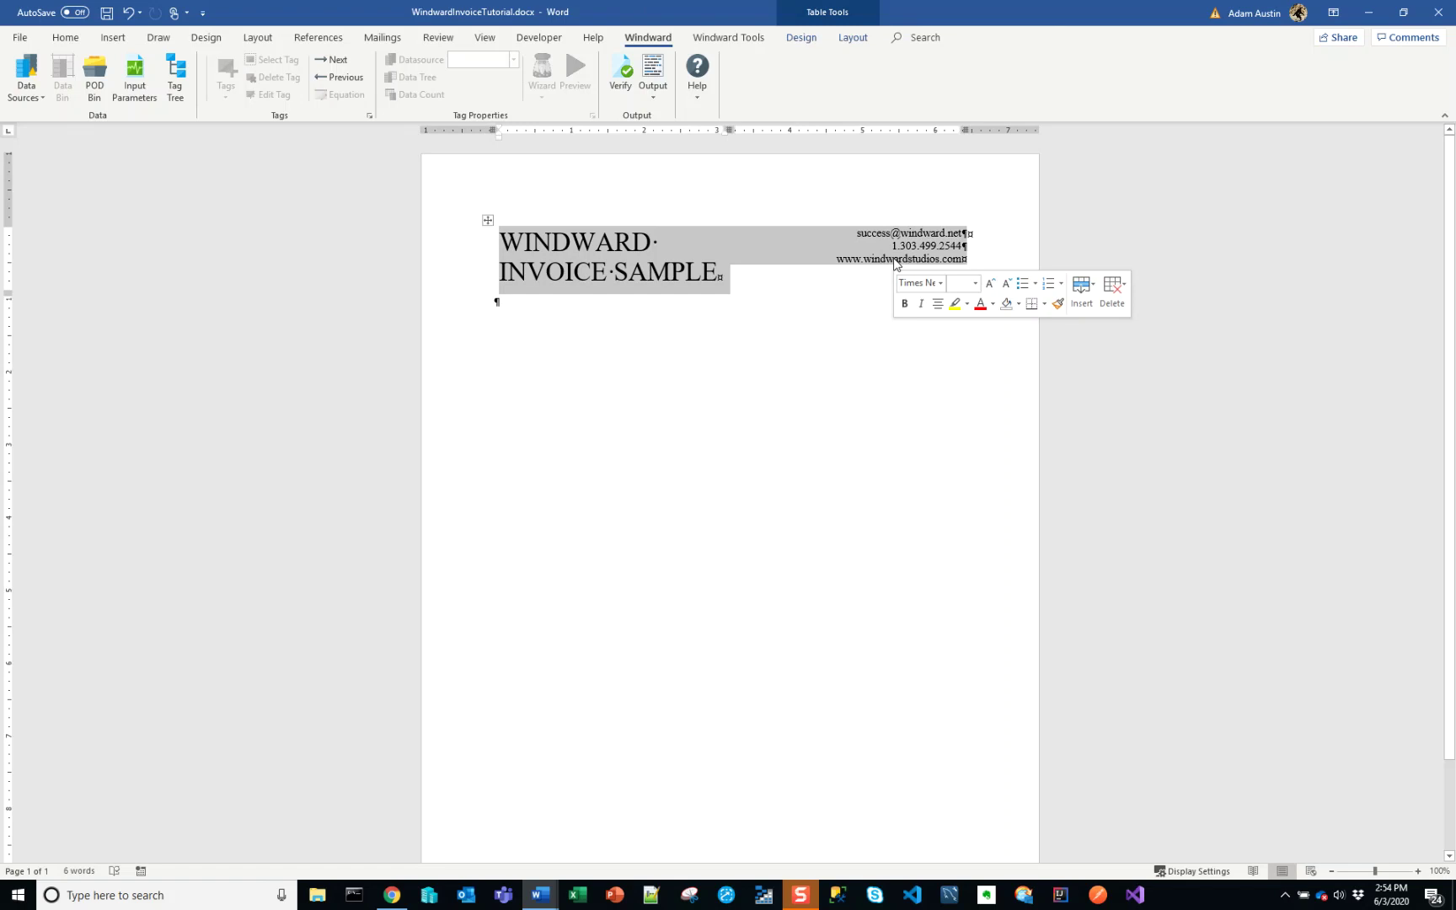
{"action": "left_click", "coordinate": [674, 251]}
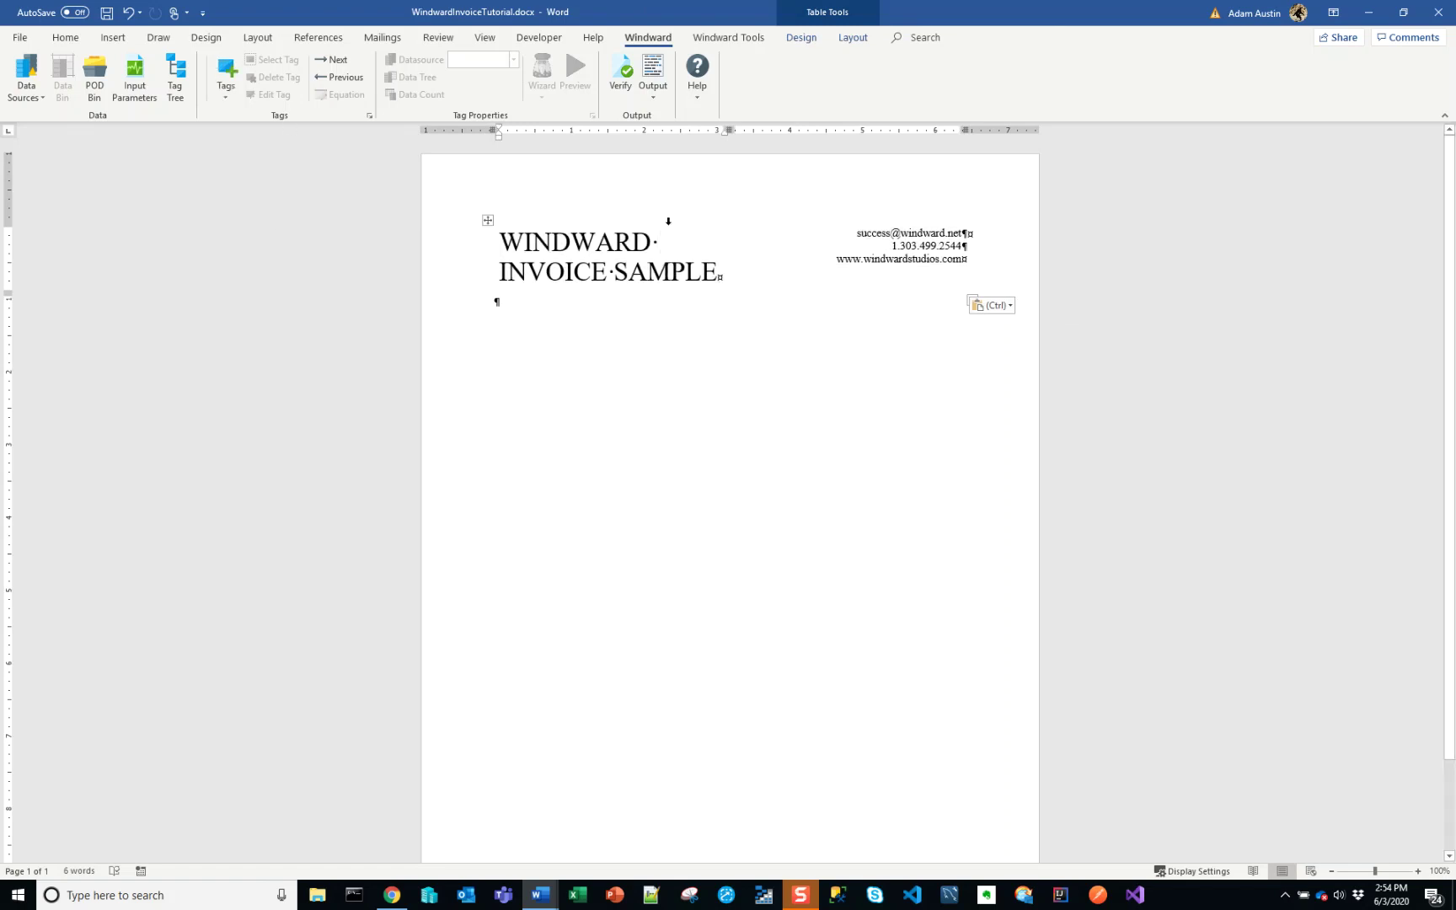
- Turn off Show/Hide ¶ on Home, then return to the Windward tab
{"action": "left_click", "coordinate": [65, 38]}
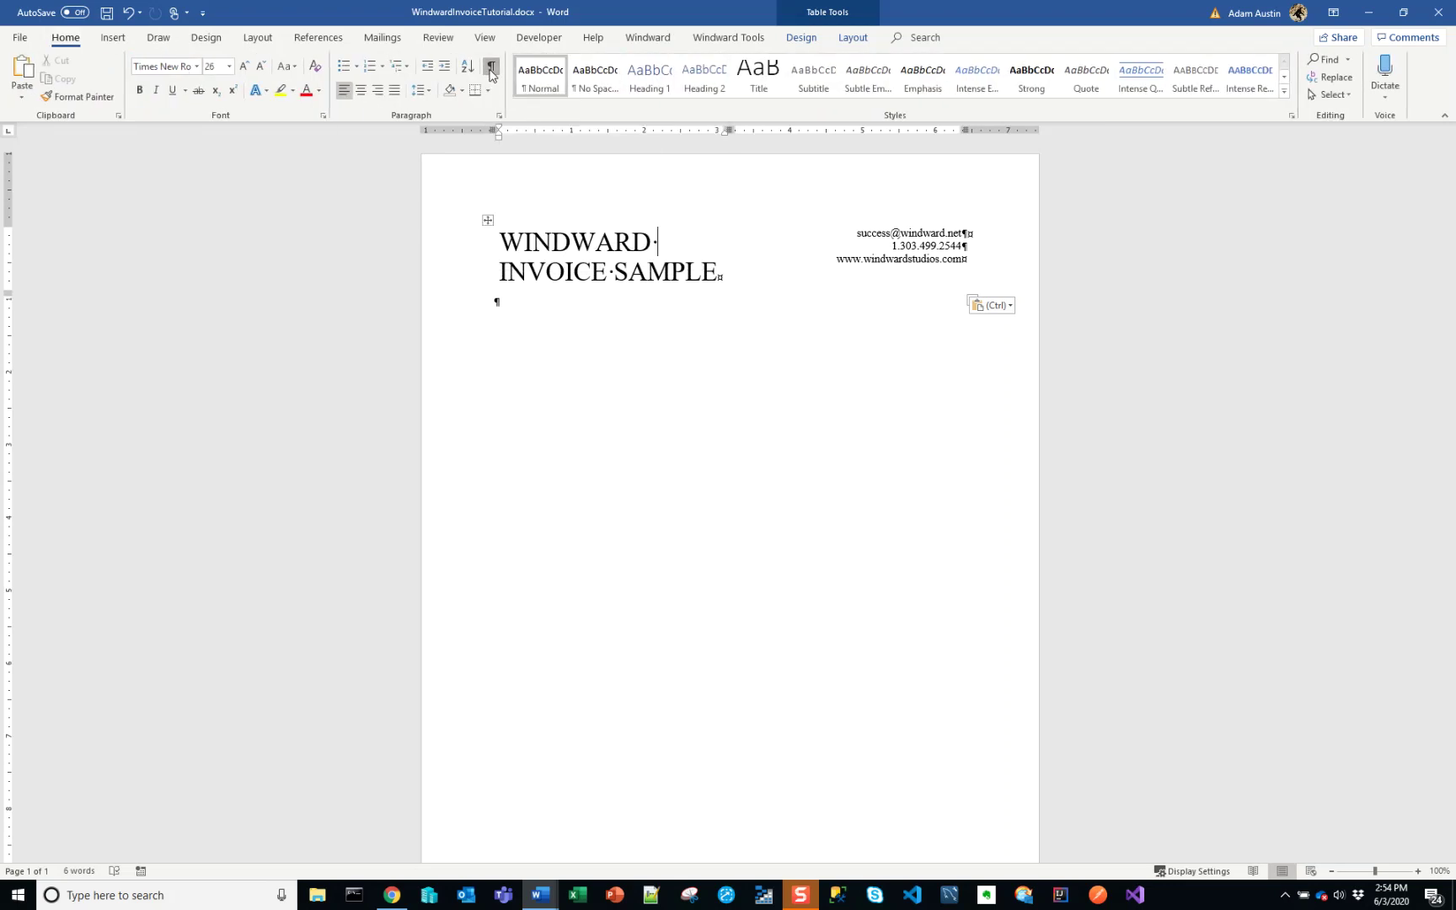
{"action": "left_click", "coordinate": [491, 74]}
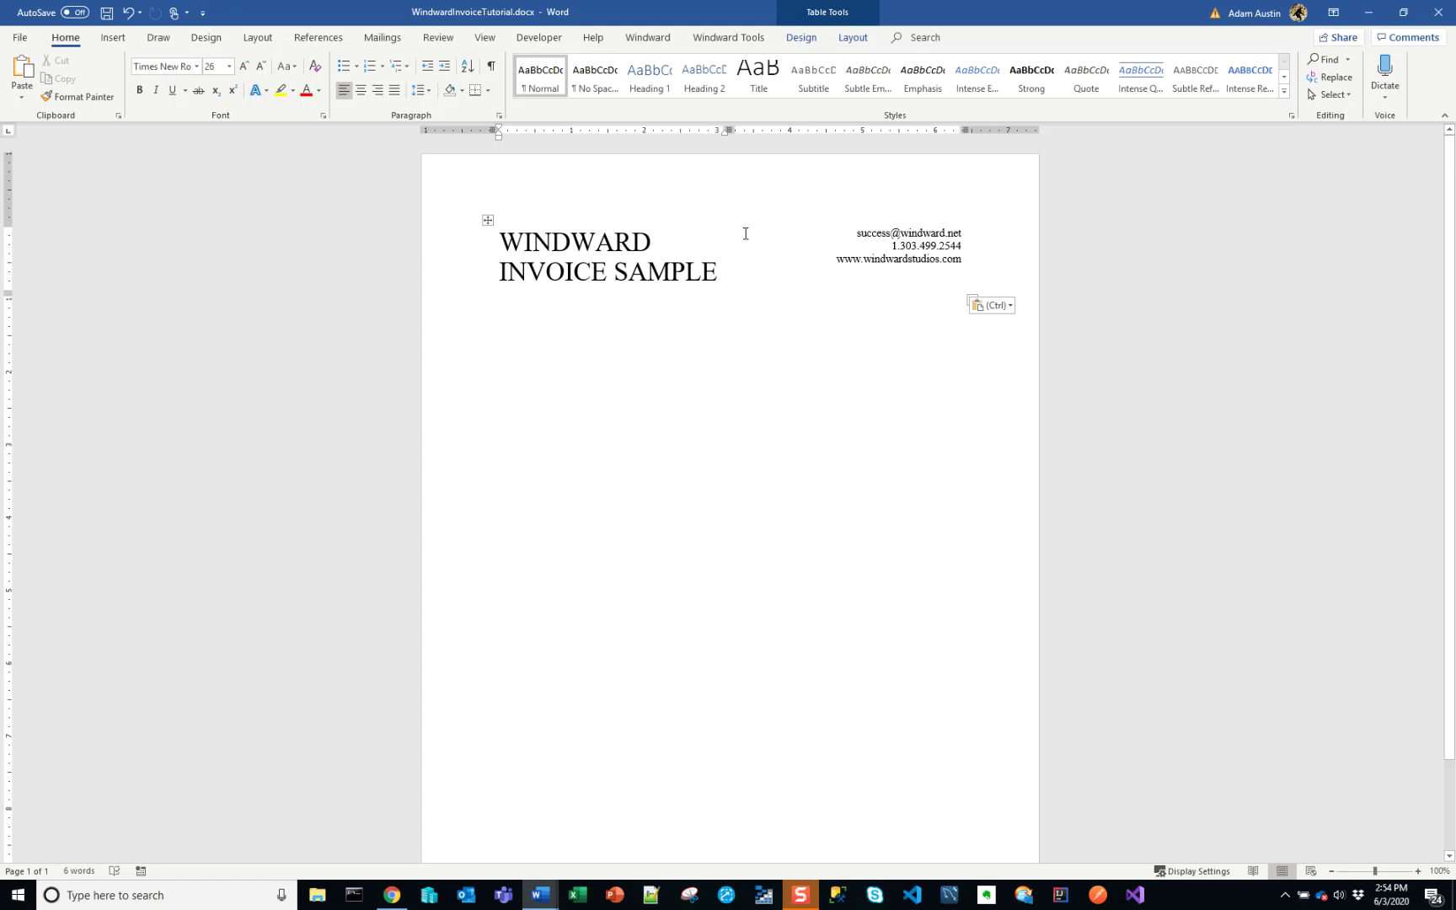
{"action": "left_click", "coordinate": [647, 39]}
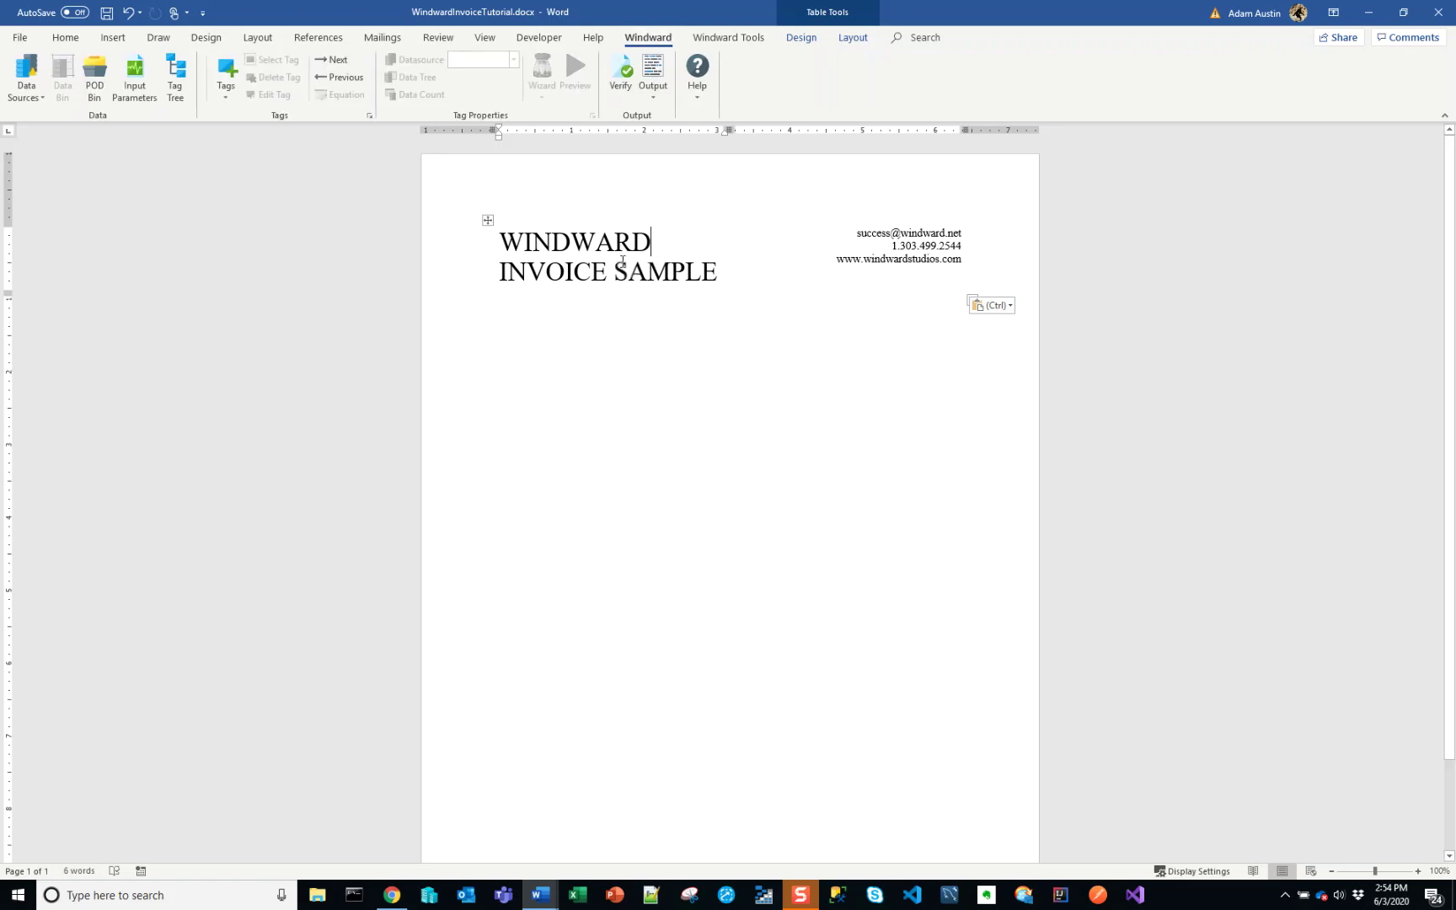
{"action": "left_click", "coordinate": [503, 243]}
- Open the Connection Editor and review the saved MSSQL, MSSQL1 and SqlServer connections
{"action": "left_click", "coordinate": [38, 98]}
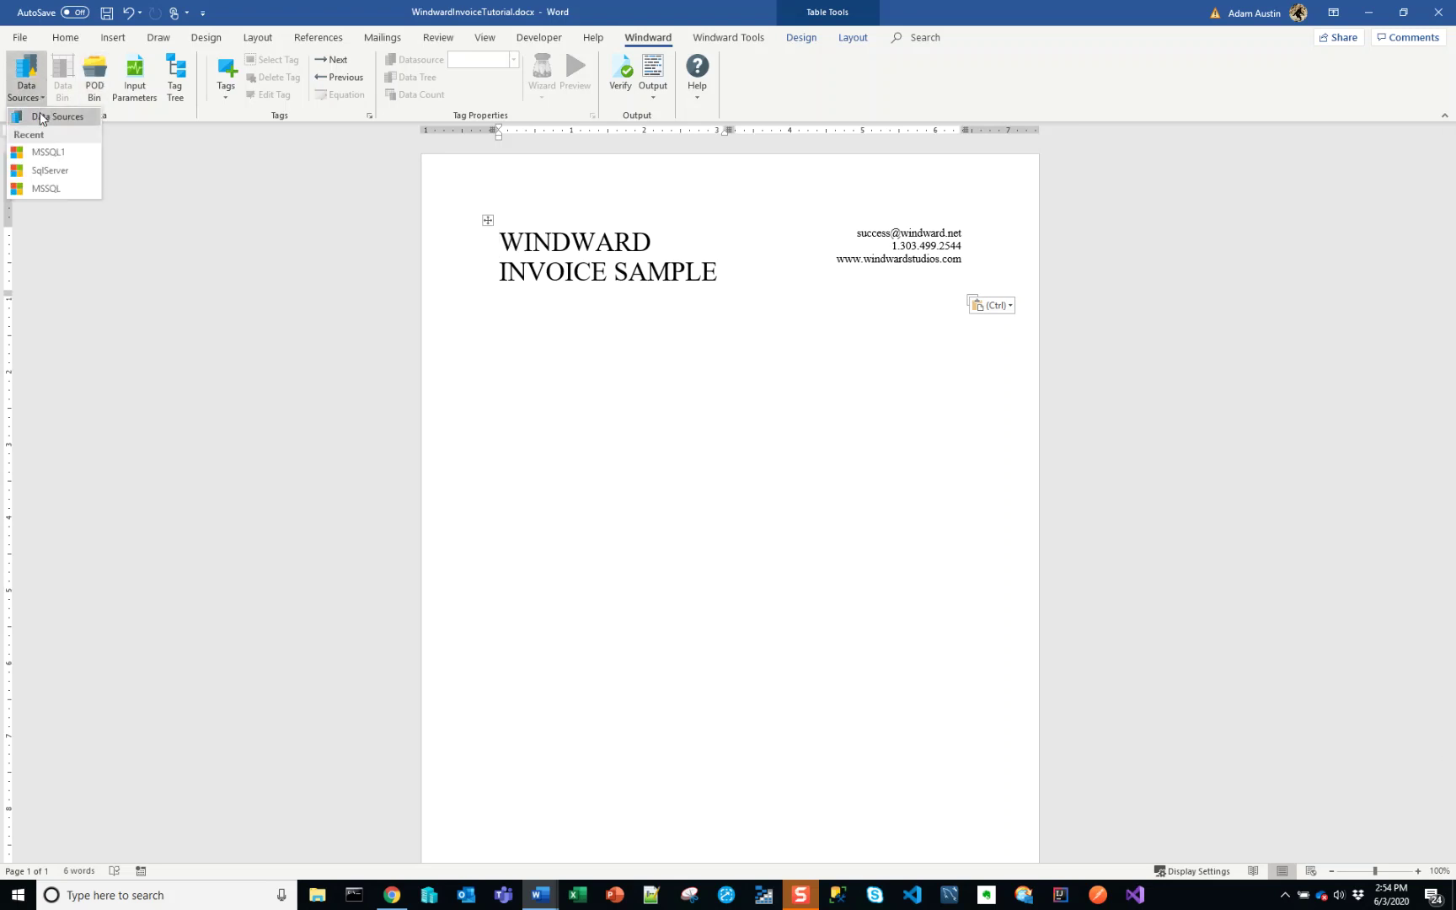
{"action": "left_click", "coordinate": [40, 116]}
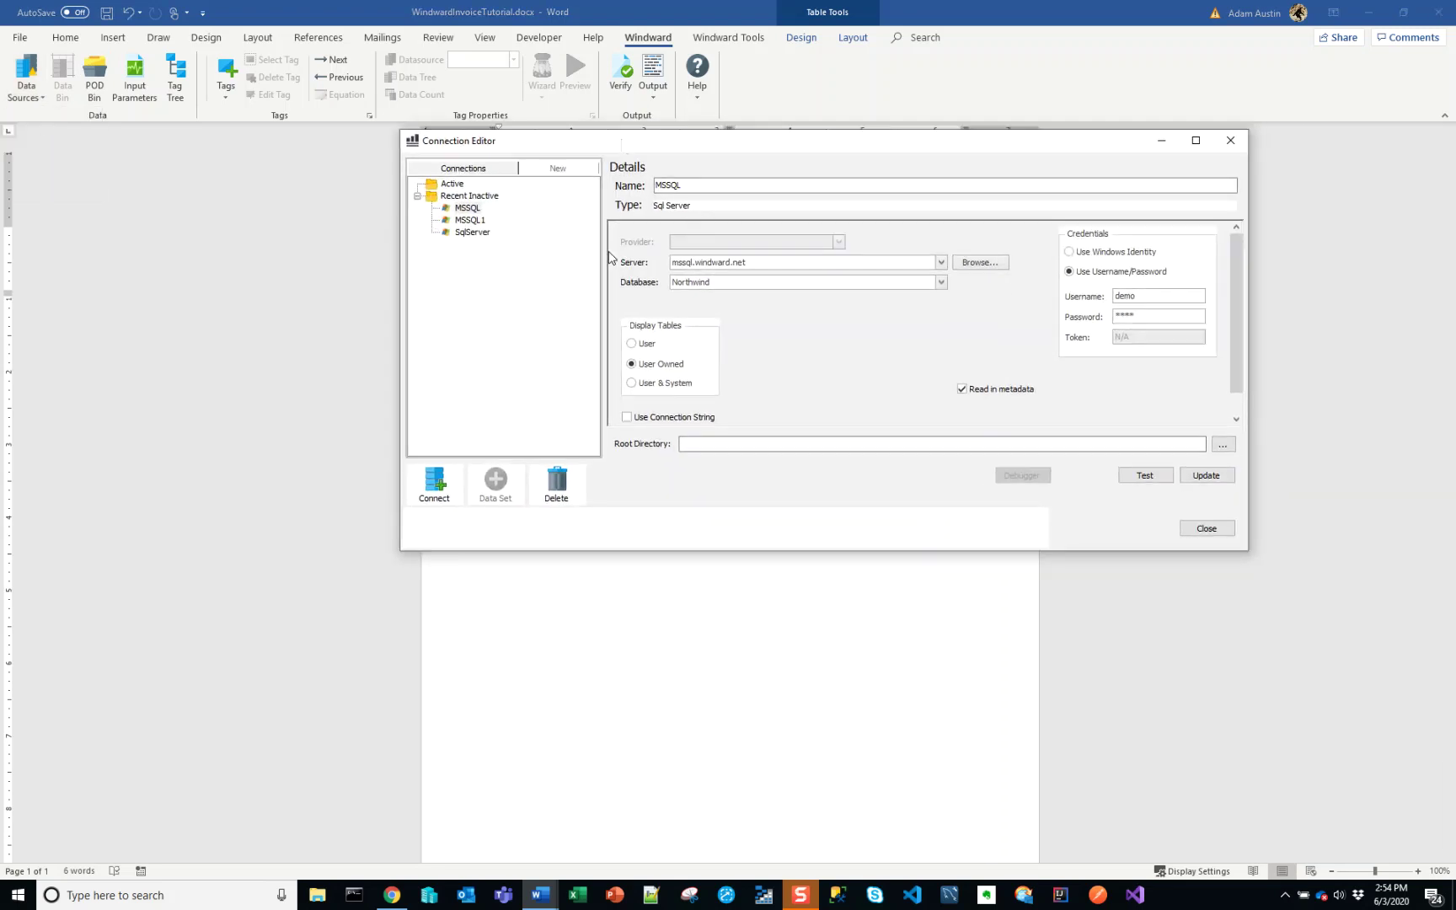
{"action": "left_click", "coordinate": [470, 208]}
{"action": "left_click", "coordinate": [470, 221]}
{"action": "left_click", "coordinate": [470, 234]}
{"action": "left_click", "coordinate": [472, 209]}
- Define a new SqlServer Database connection MSSQL2 with server mssql.windward.net and database Northwind
{"action": "left_click", "coordinate": [559, 175]}
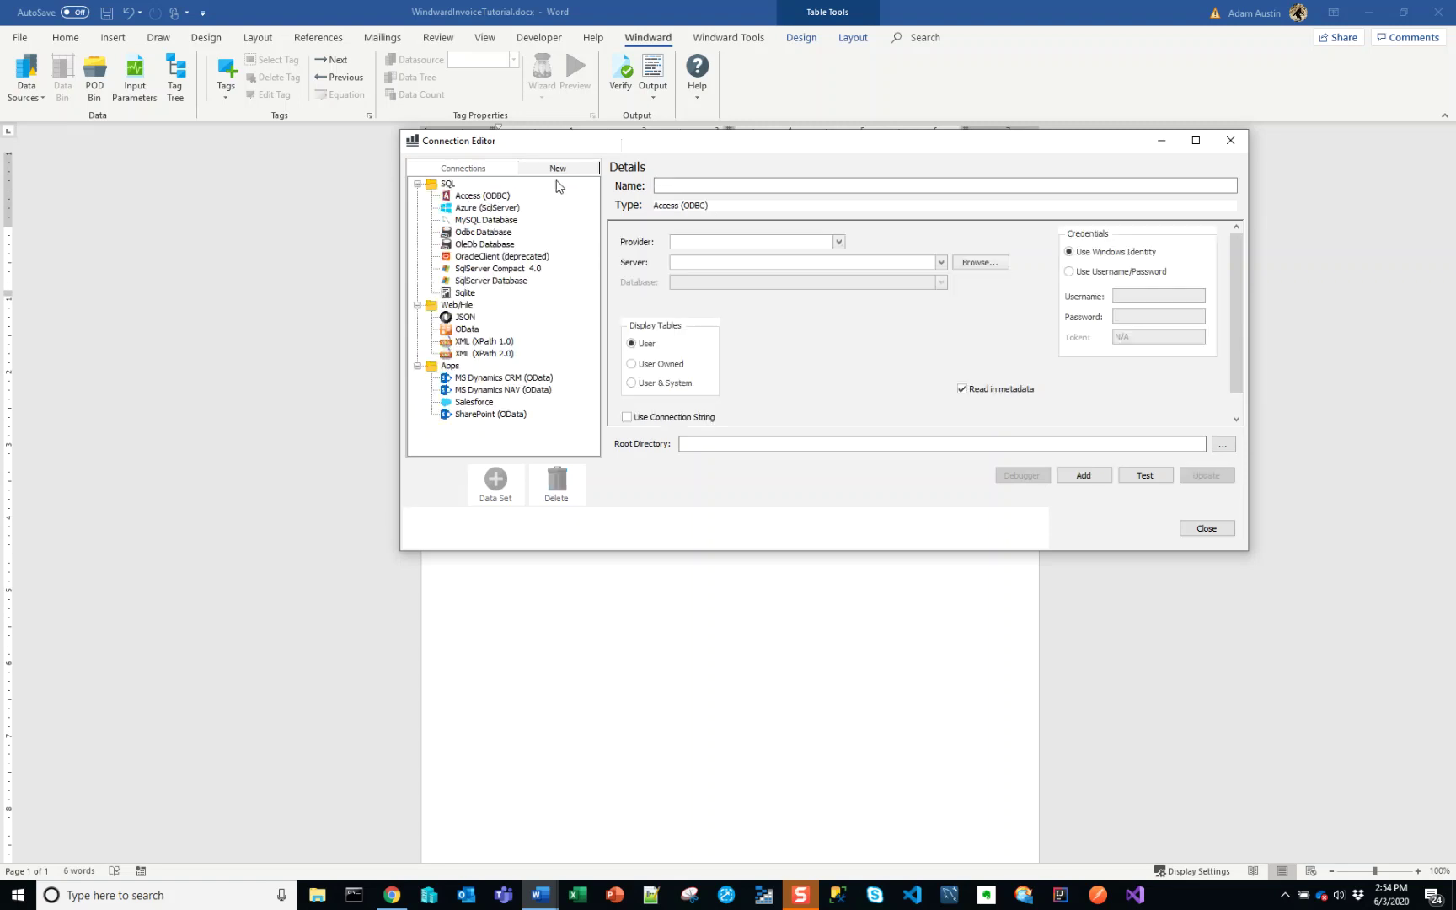
{"action": "left_click", "coordinate": [689, 185]}
{"action": "left_click", "coordinate": [506, 281]}
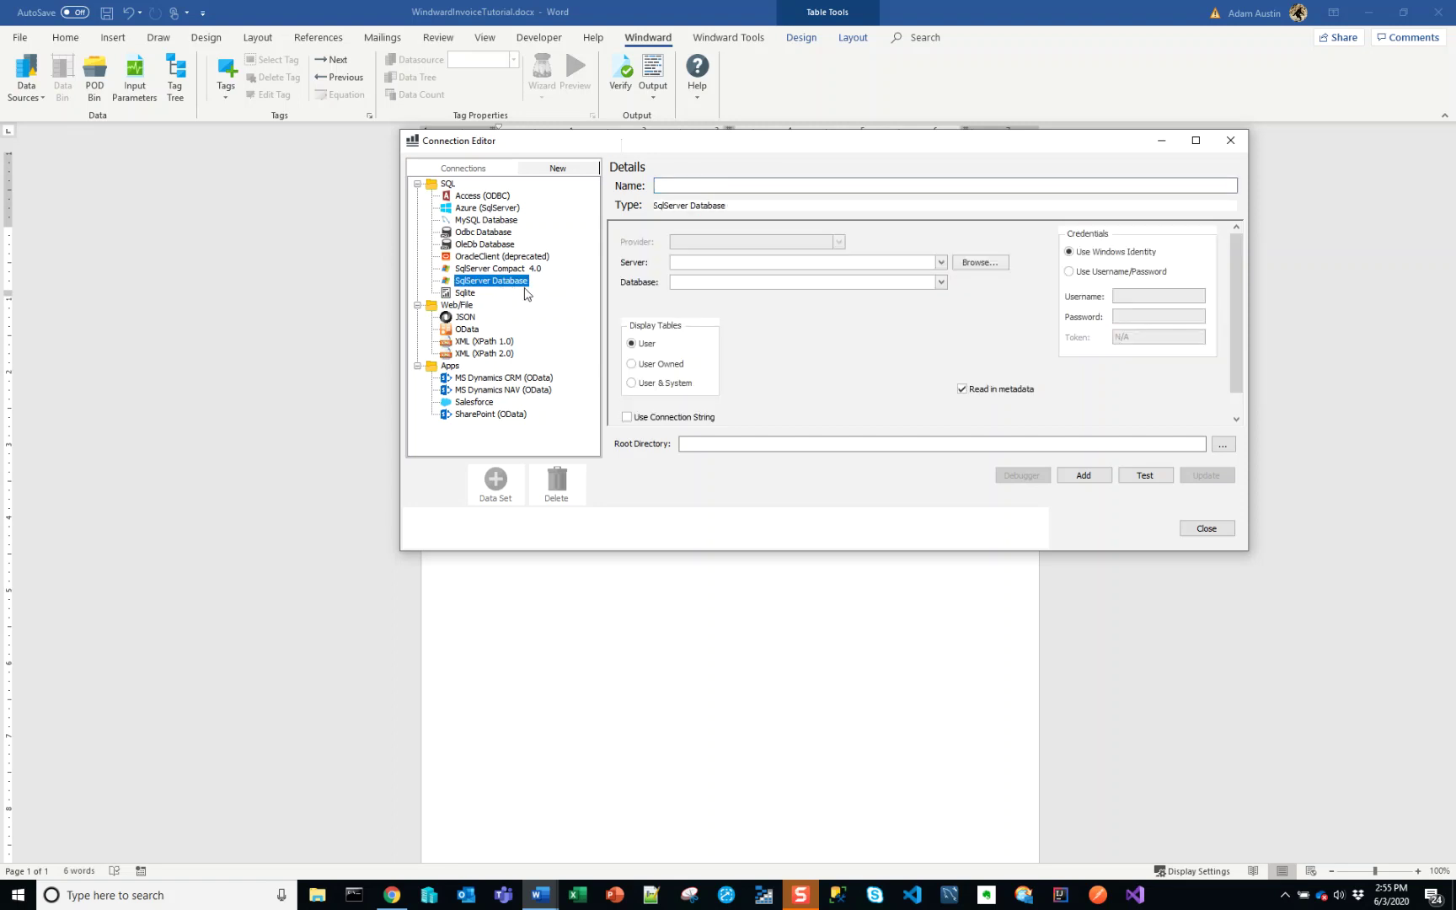
{"action": "left_click", "coordinate": [741, 187]}
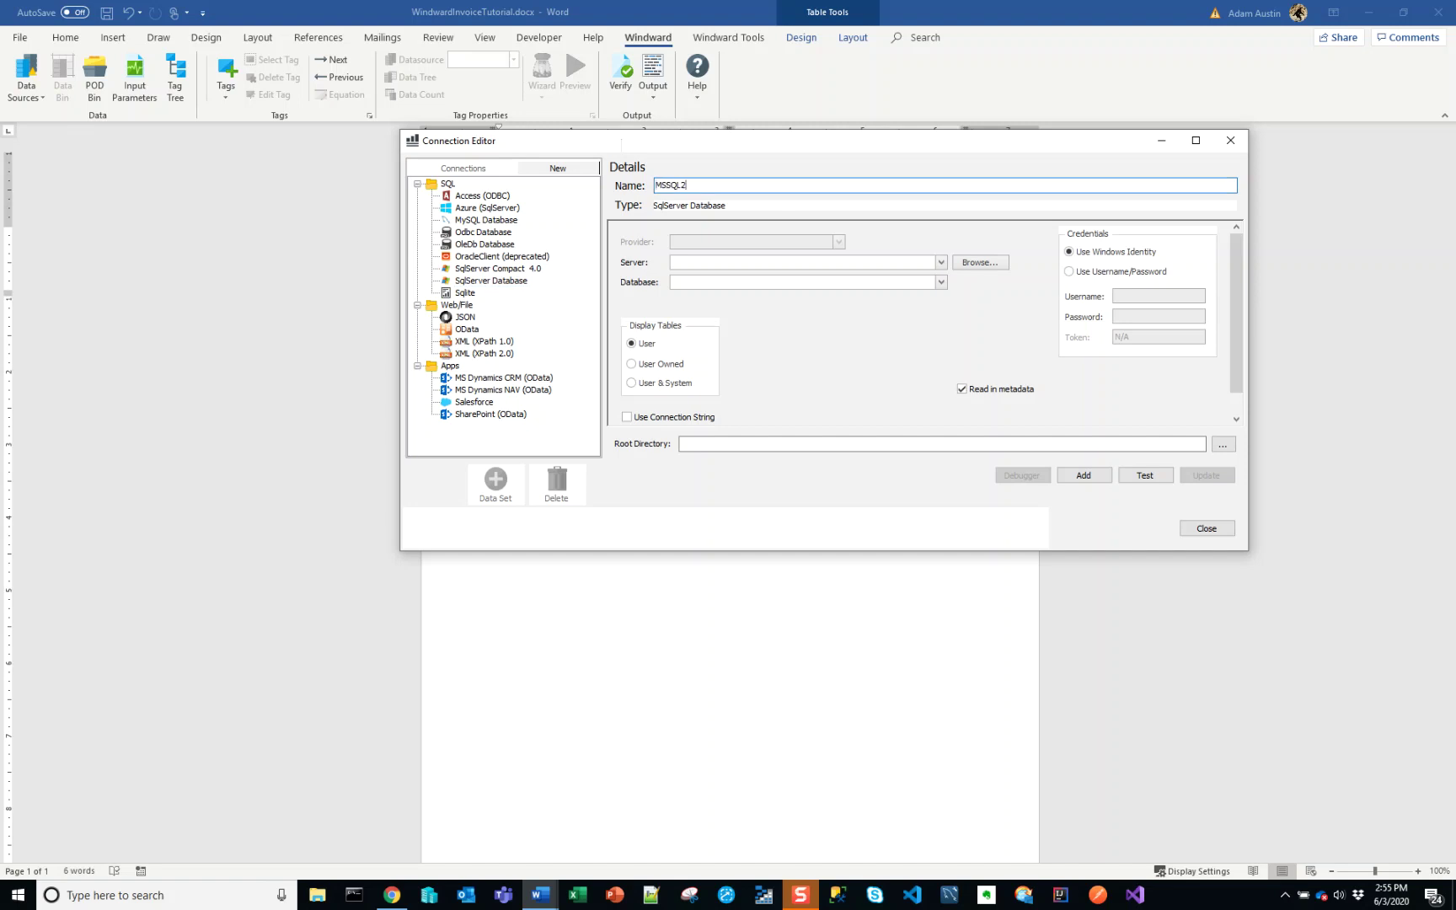
{"action": "left_click", "coordinate": [916, 264]}
{"action": "type", "text": "windw"}
{"action": "key", "text": "Tab"}
{"action": "key", "text": "Tab"}
- Use username/password authentication with the account credentials, test the connection, and add MSSQL2
{"action": "left_click", "coordinate": [1084, 273]}
{"action": "left_click", "coordinate": [1134, 297]}
{"action": "type", "text": "demo"}
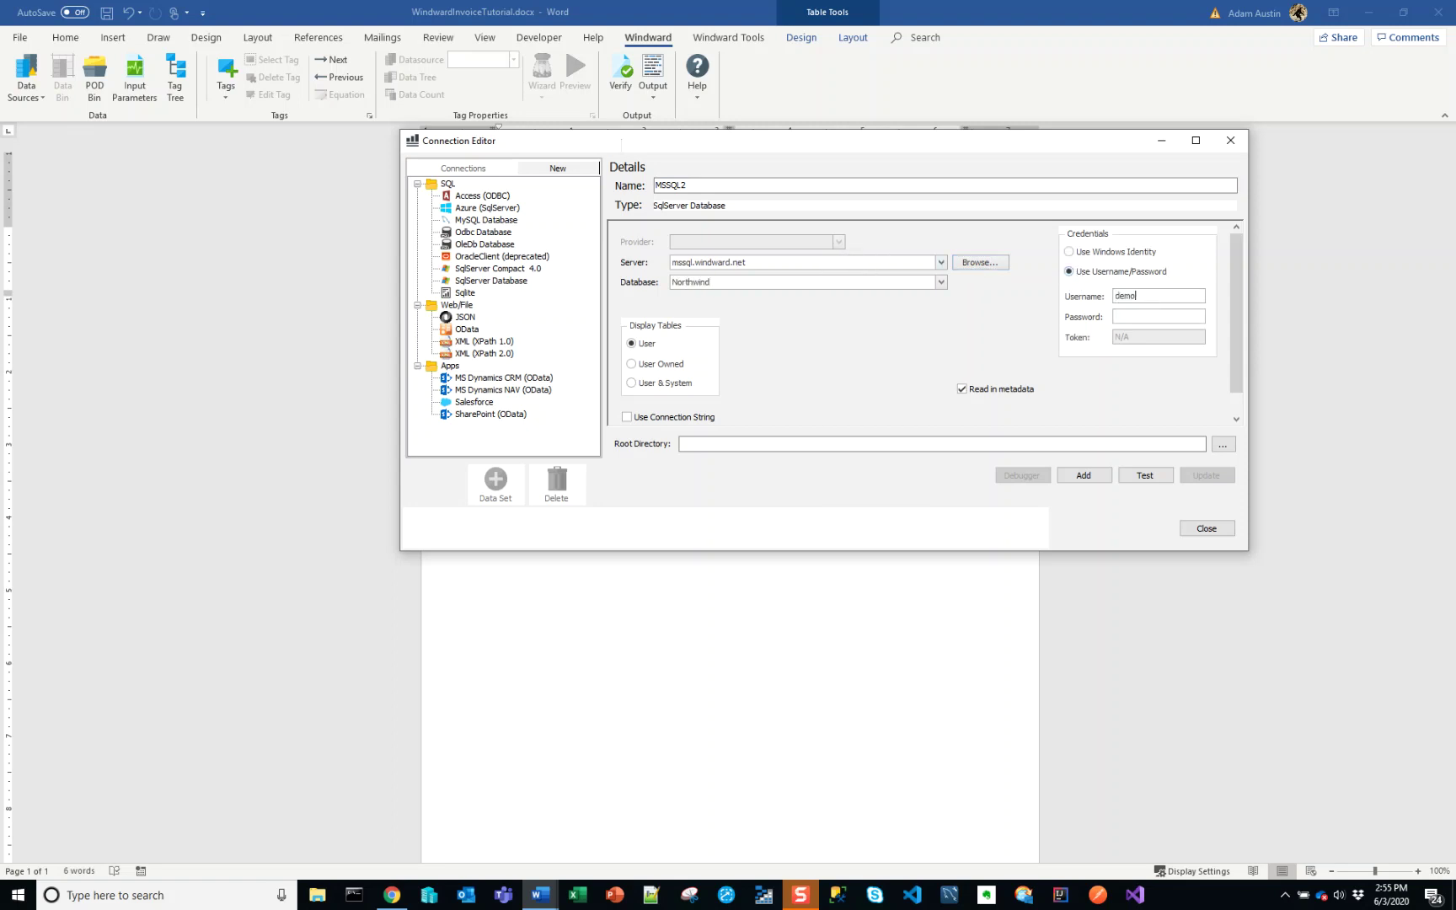
{"action": "left_click", "coordinate": [1141, 475]}
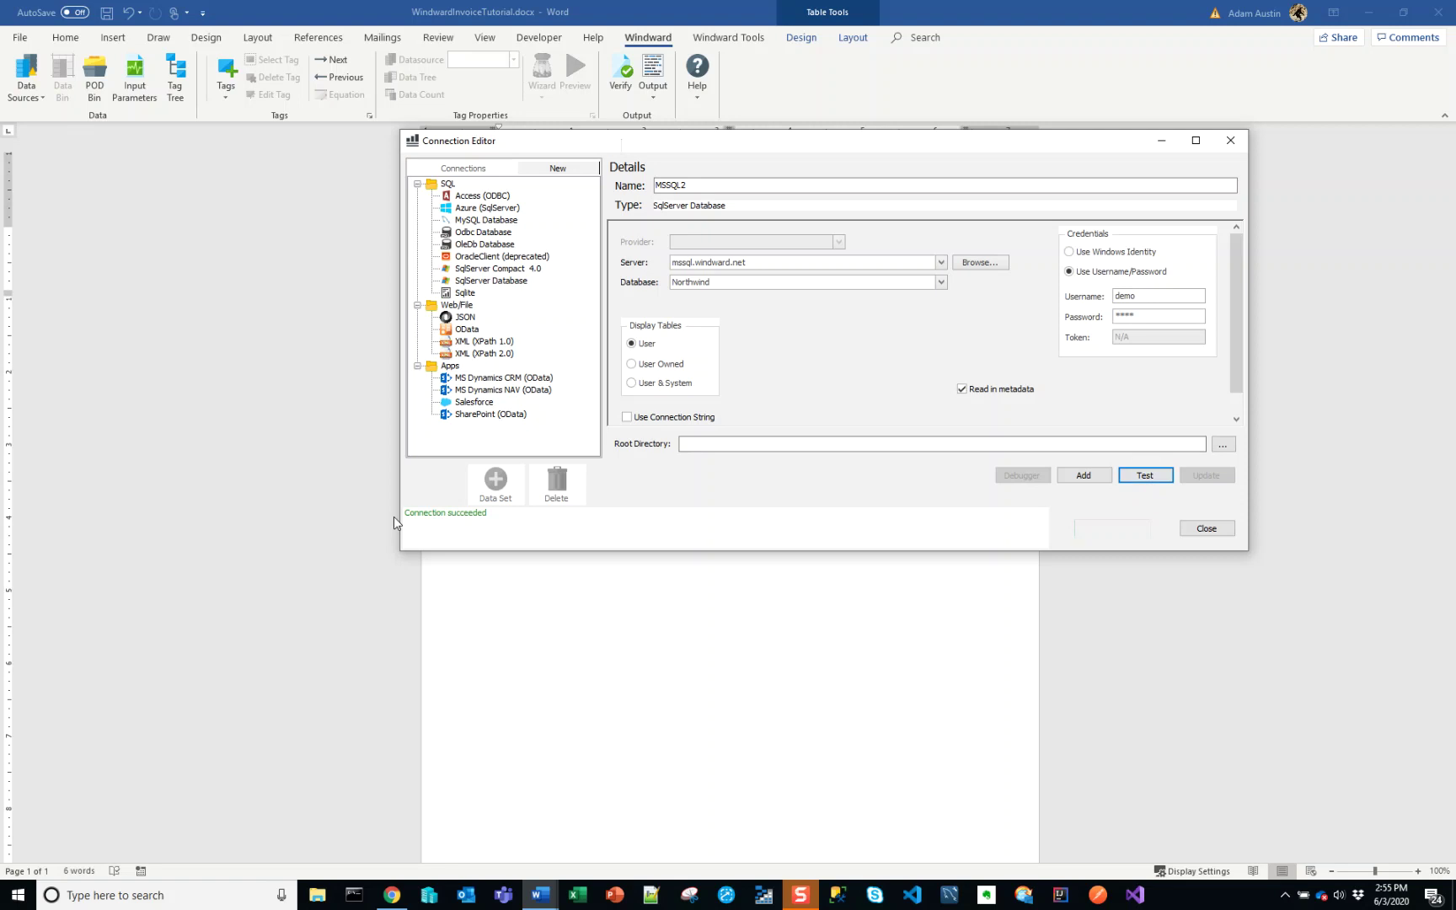
{"action": "left_click", "coordinate": [1084, 482]}
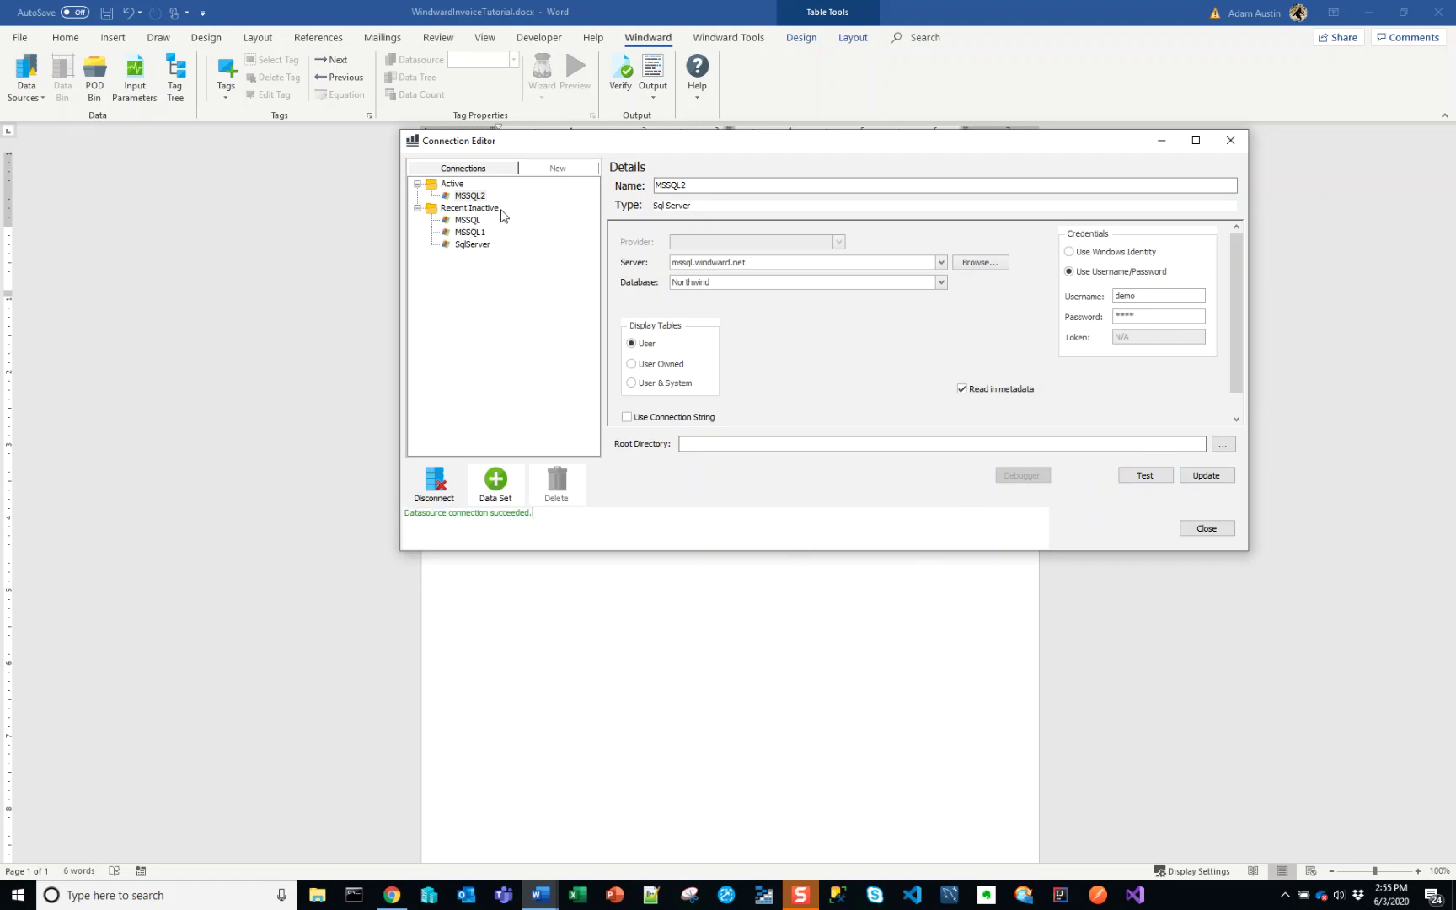
- Close the Connection Editor with MSSQL2 selected, then paste and place the caret in the header
{"action": "left_click", "coordinate": [476, 197]}
{"action": "left_click", "coordinate": [1206, 528]}
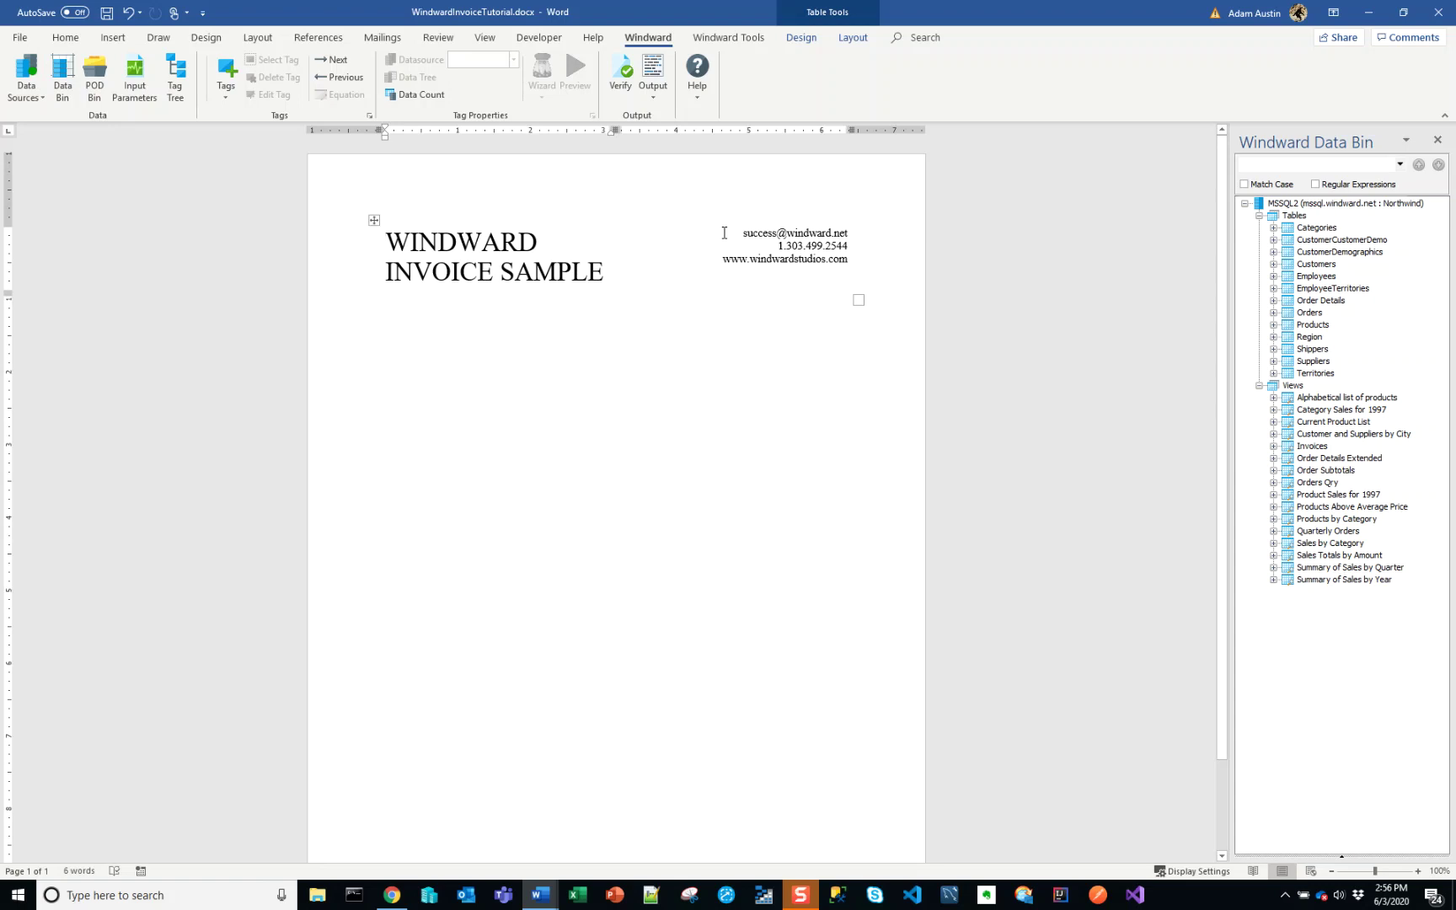
{"action": "key", "text": "ctrl+v"}
{"action": "left_click", "coordinate": [607, 273]}
{"action": "left_click", "coordinate": [727, 262]}
- In Chrome, go from the Windward docs home to the Beginner Training Course, then minimize it
{"action": "left_click", "coordinate": [391, 894]}
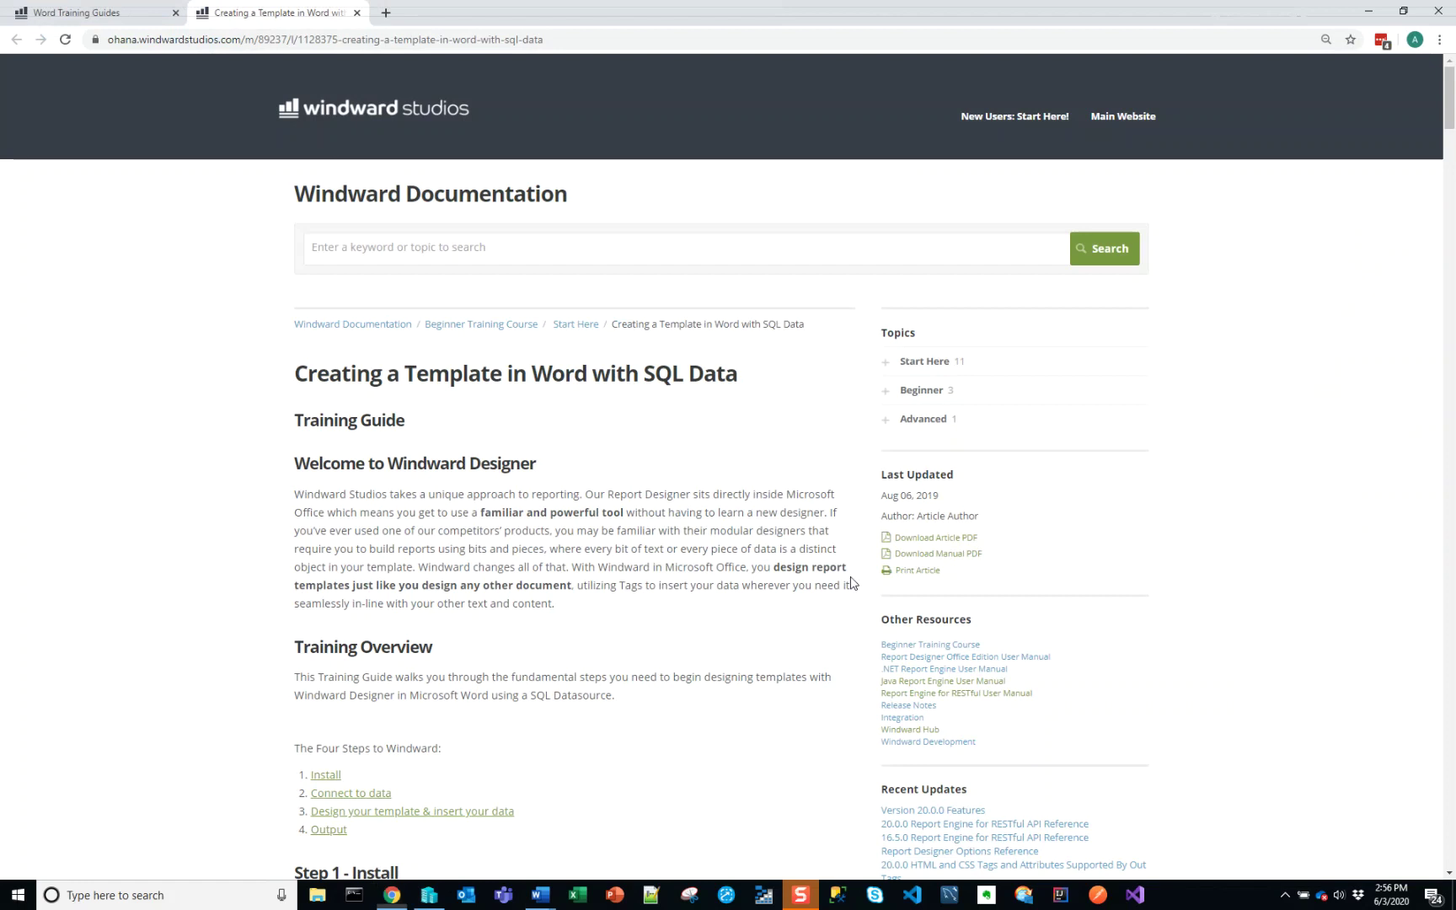
{"action": "left_click", "coordinate": [360, 106]}
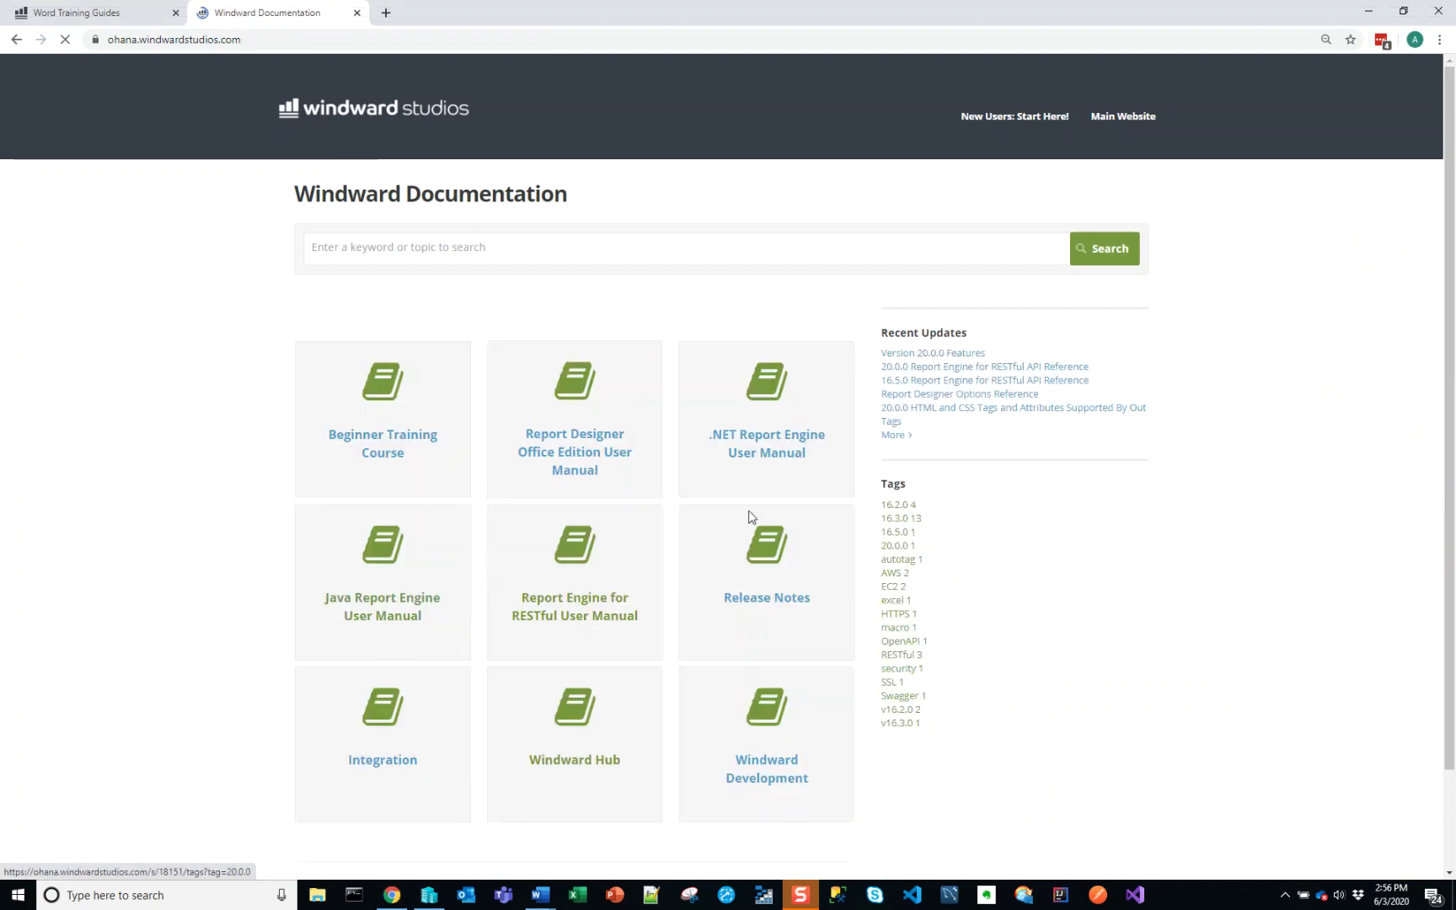
{"action": "left_click", "coordinate": [397, 455]}
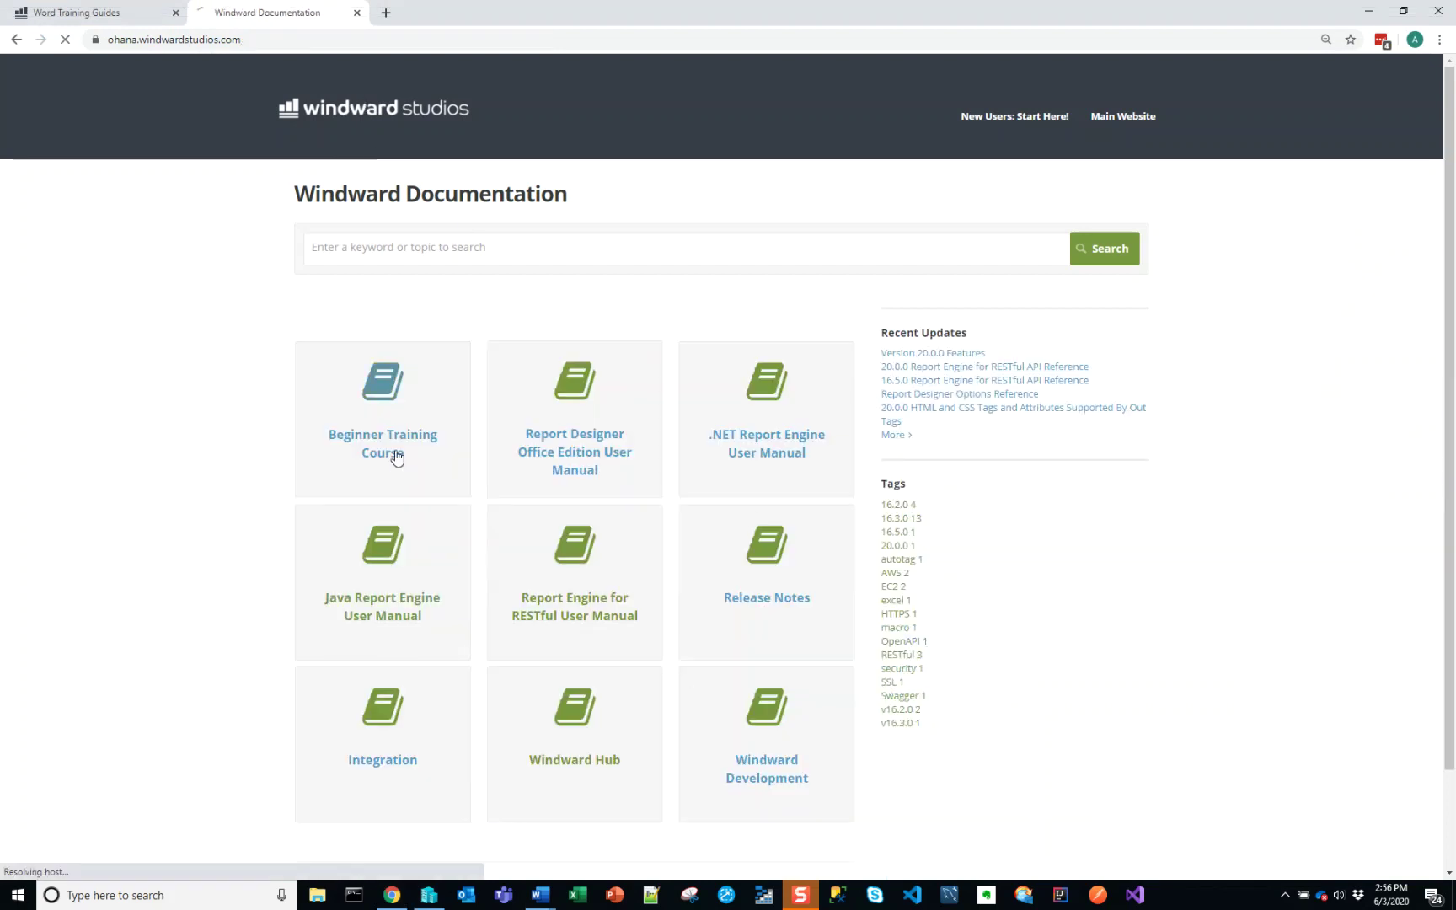
{"action": "scroll", "coordinate": [547, 573], "scroll_direction": "down", "scroll_amount": 3}
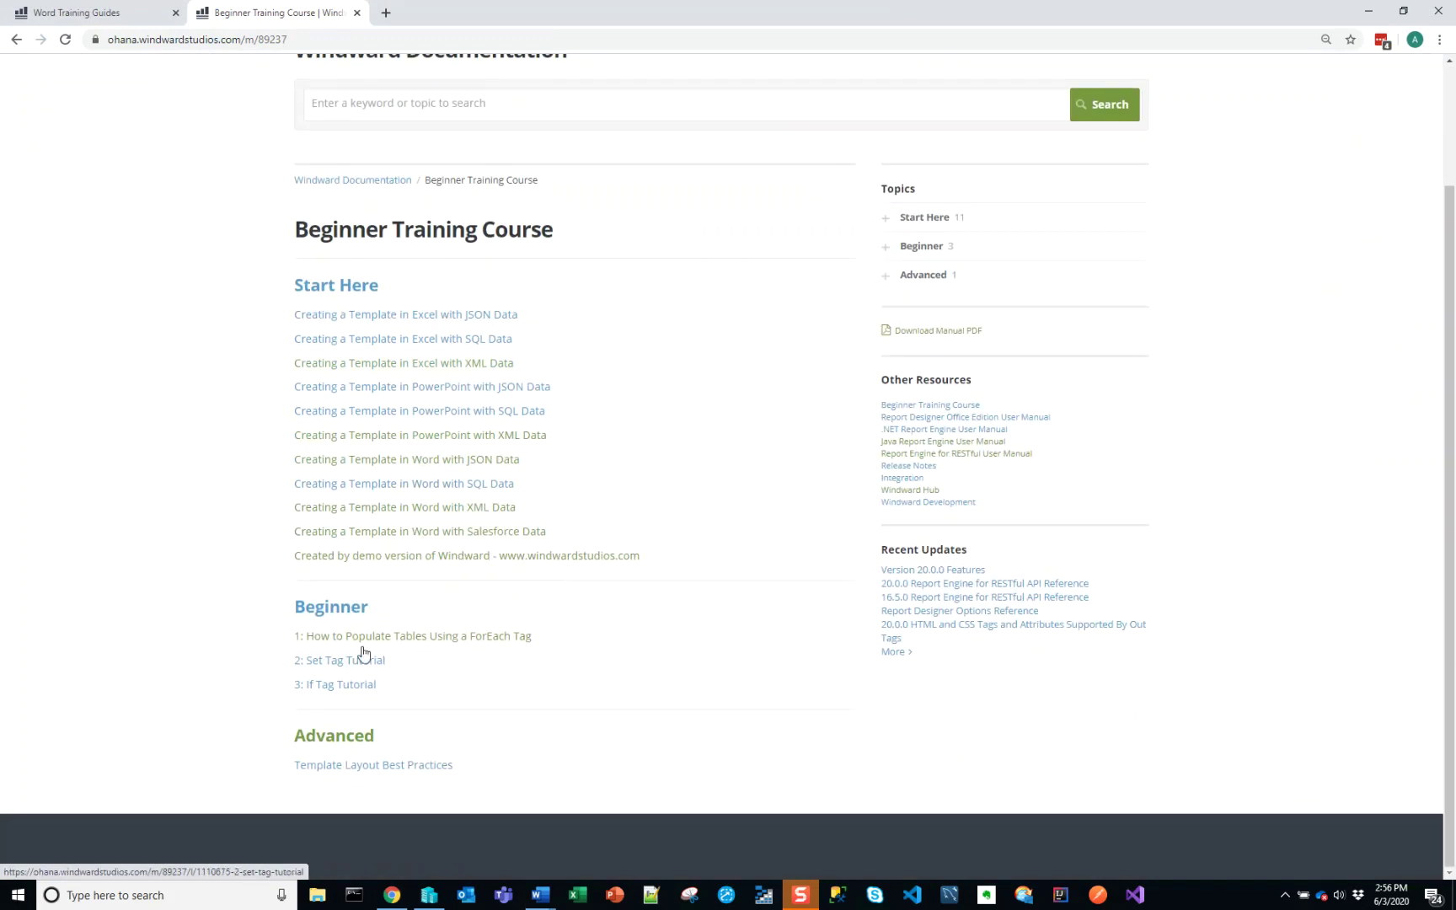
{"action": "left_click", "coordinate": [1367, 11]}
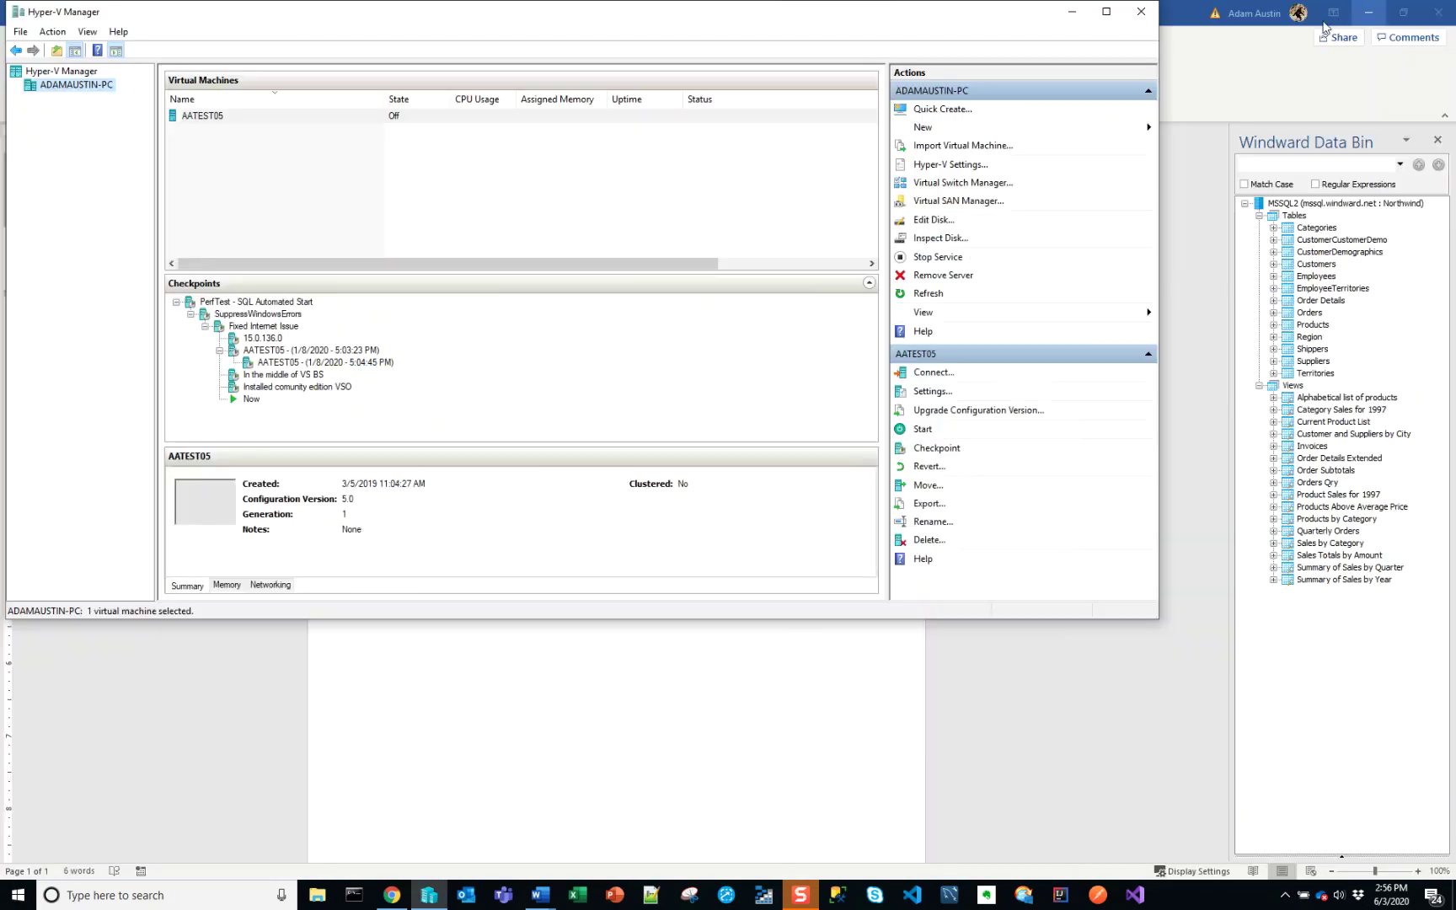
- Switch to the OUTPUT-cbfe84.docx Word window and scroll back to its top
{"action": "left_click", "coordinate": [540, 895]}
{"action": "left_click", "coordinate": [583, 842]}
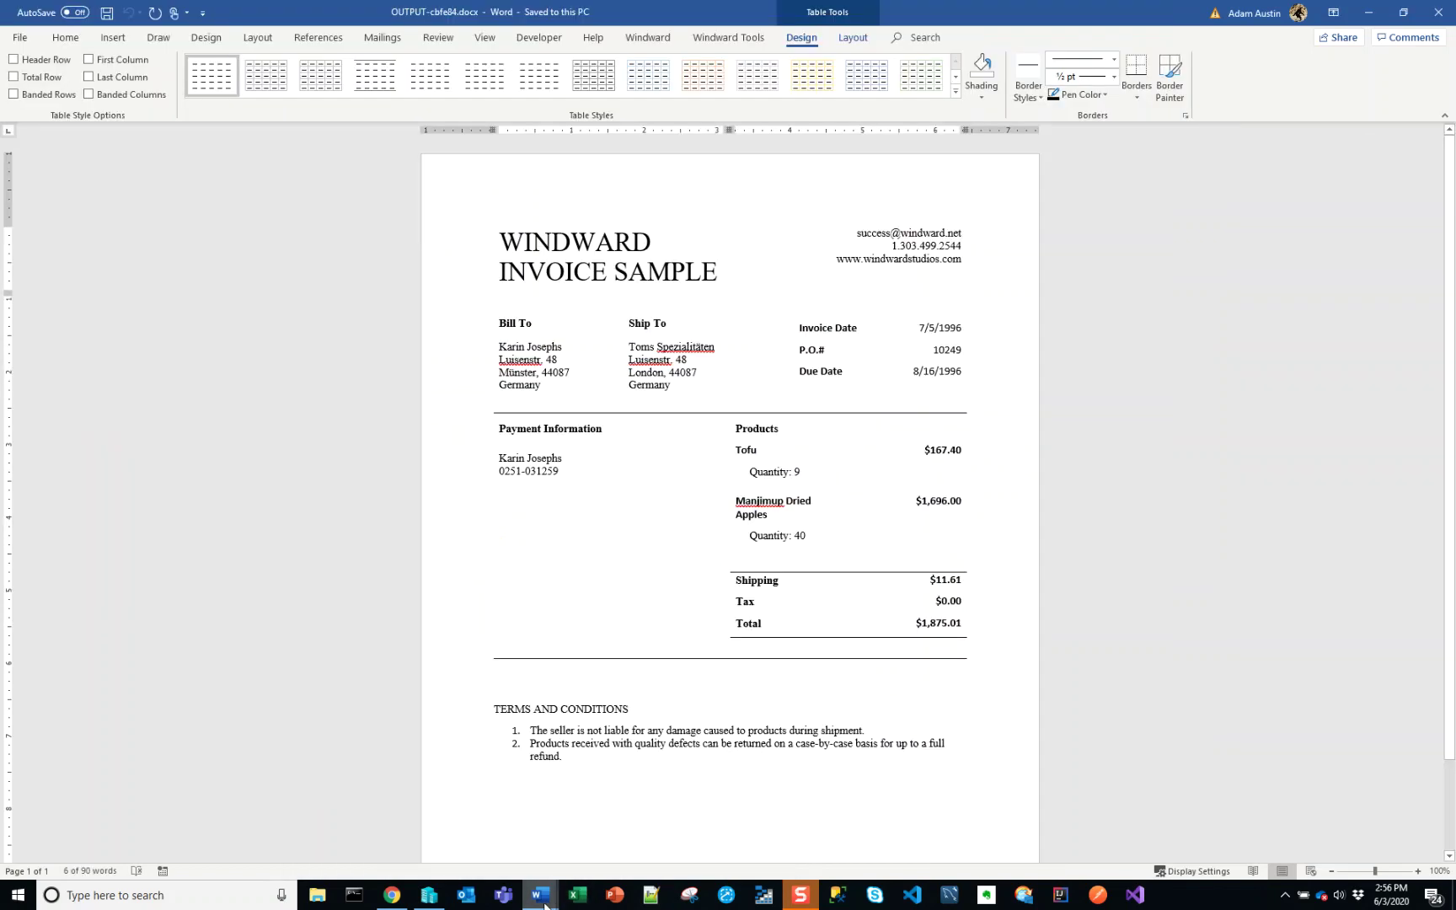
{"action": "left_click", "coordinate": [822, 283]}
{"action": "scroll", "coordinate": [866, 349], "scroll_direction": "down", "scroll_amount": 2}
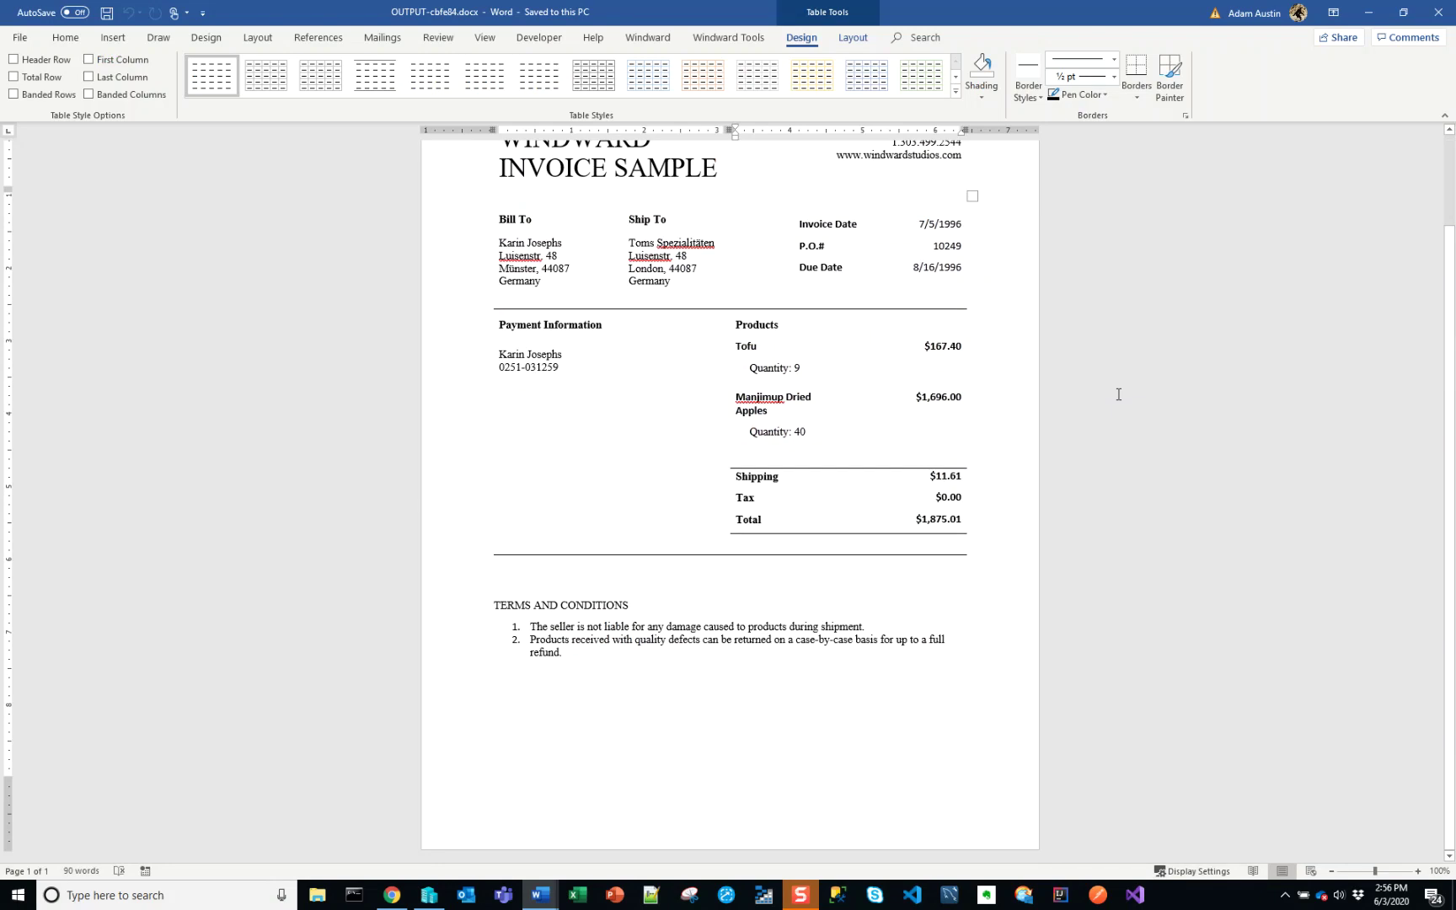
{"action": "scroll", "coordinate": [918, 401], "scroll_direction": "up", "scroll_amount": 2}
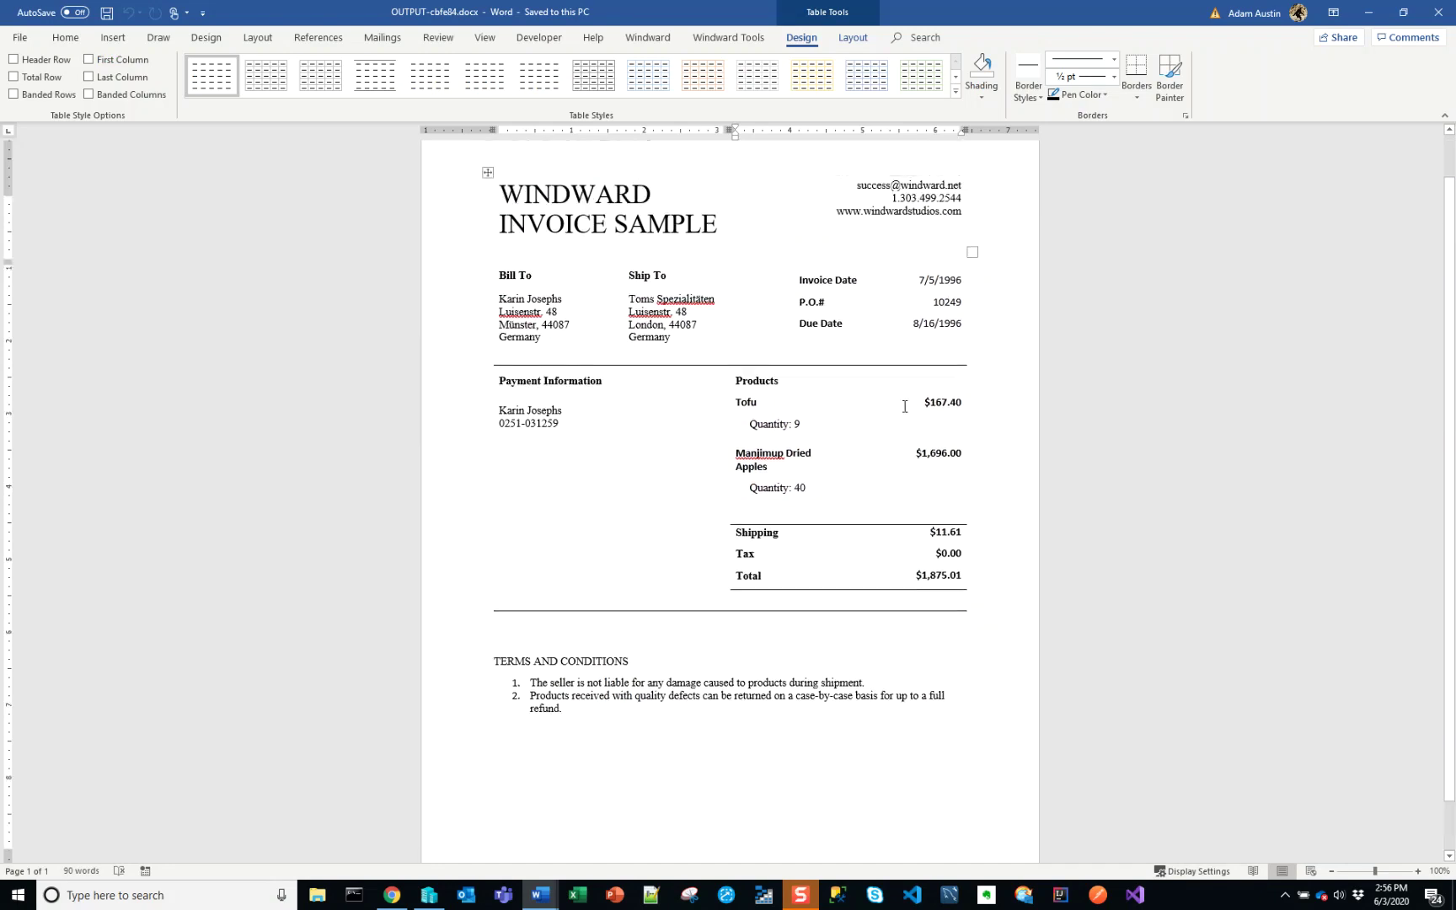